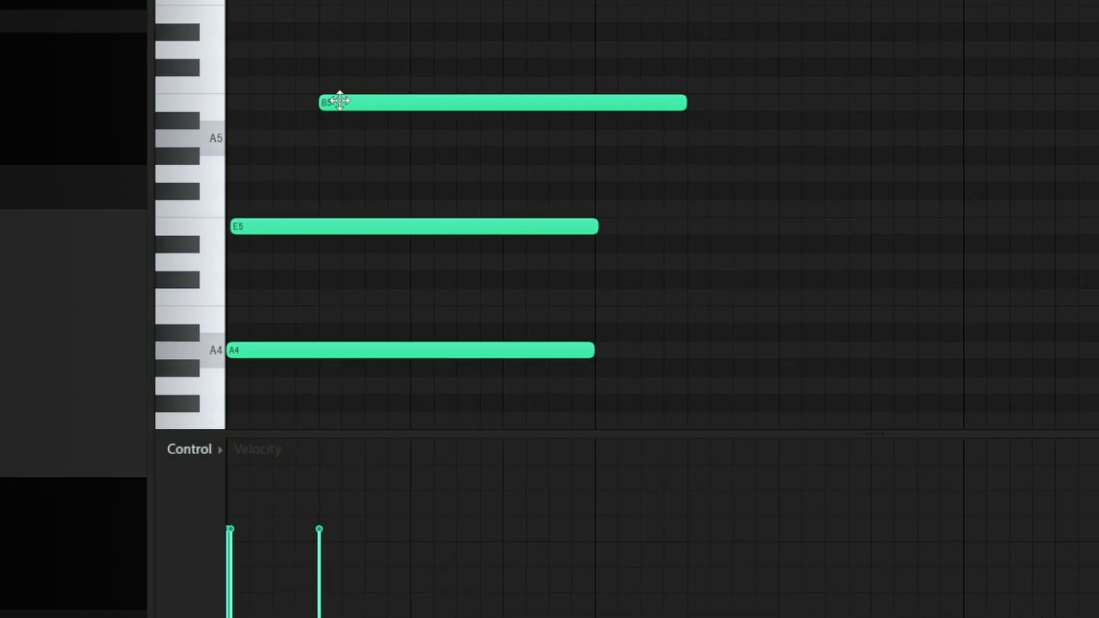
Step: Play back the held chord notes in the piano roll to preview their sound
key("space")
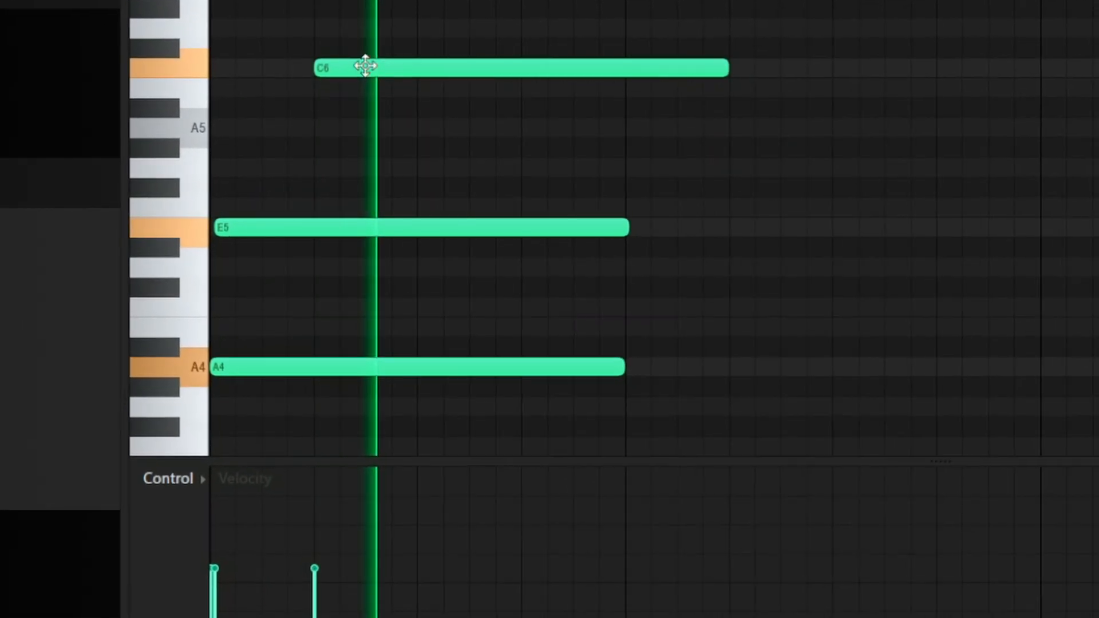
key("space")
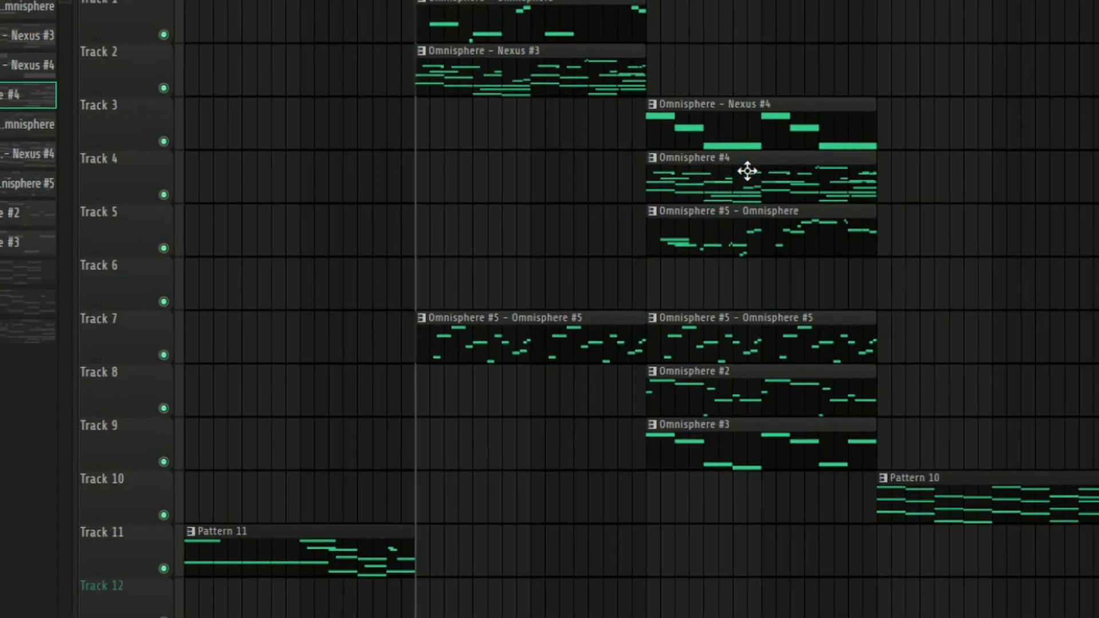
left_click_drag(747, 171, 481, 114)
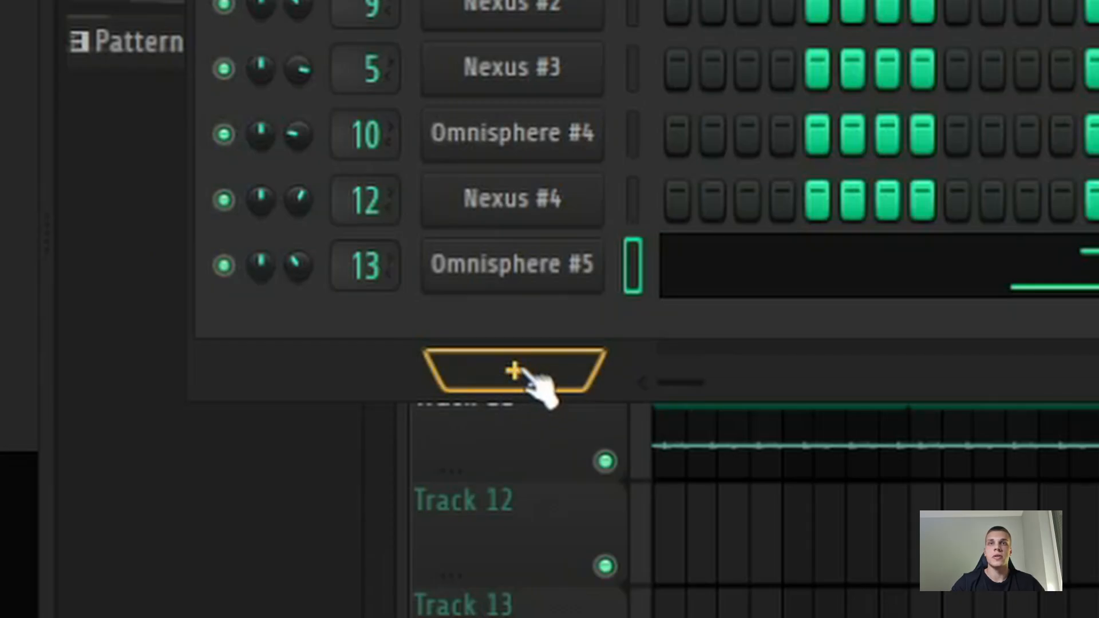
Step: Add a Creepy Piano 3 Lite instrument channel from the full plugin list and open its piano roll
left_click(523, 373)
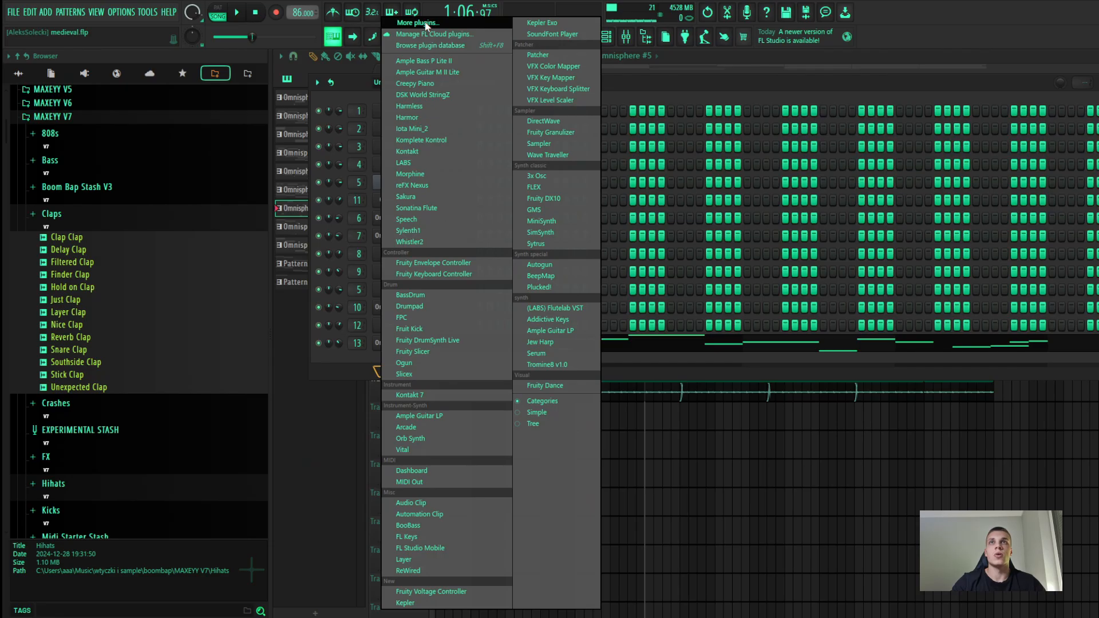
left_click(403, 22)
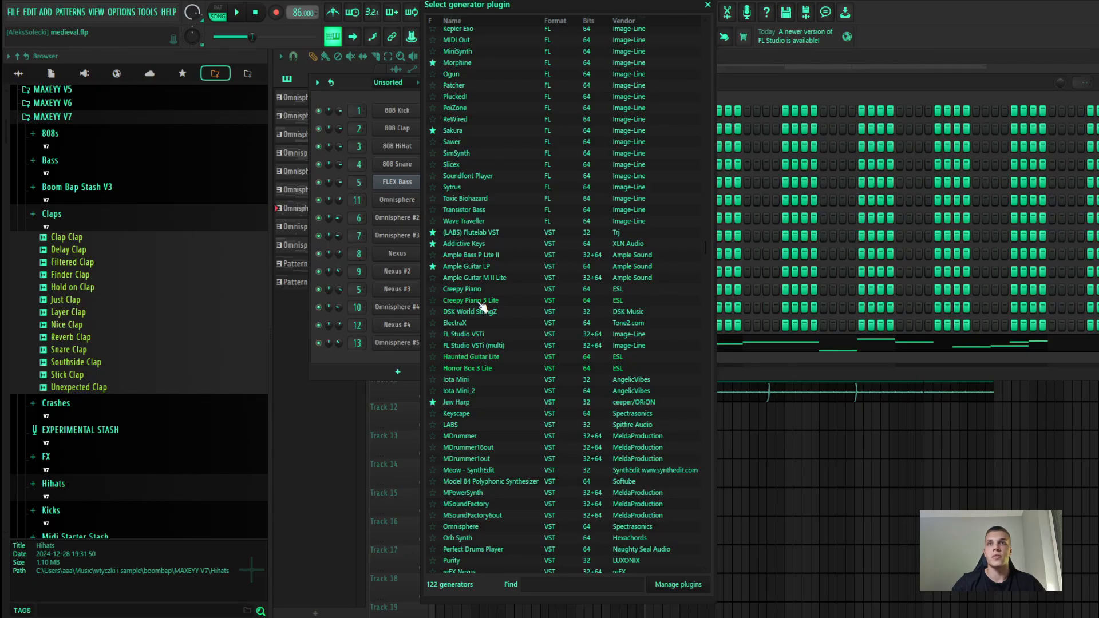
left_click(482, 302)
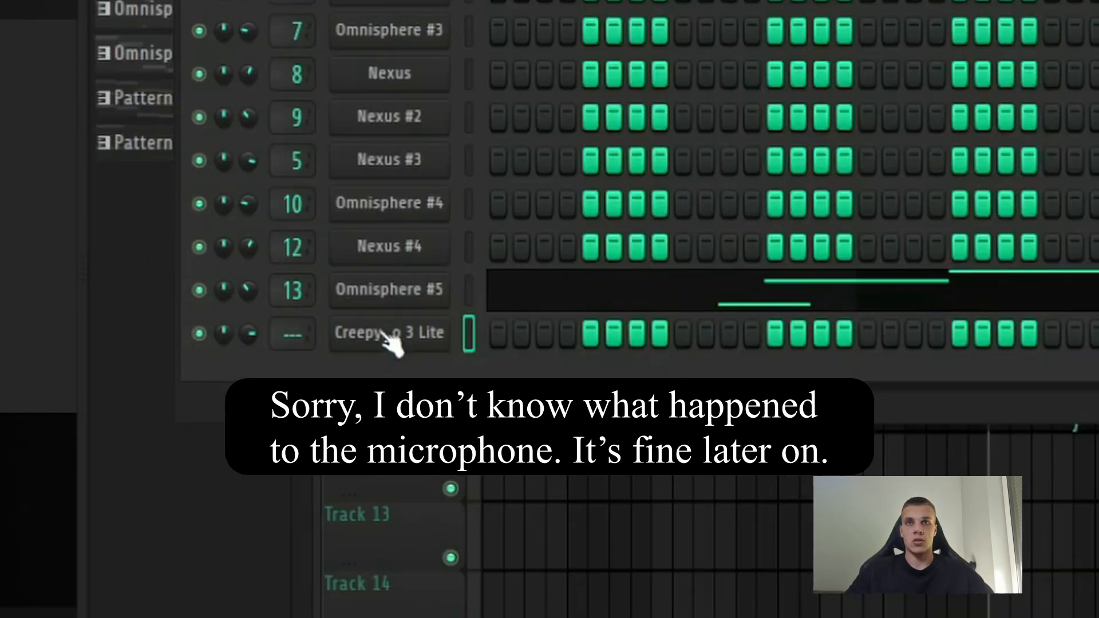
right_click(390, 335)
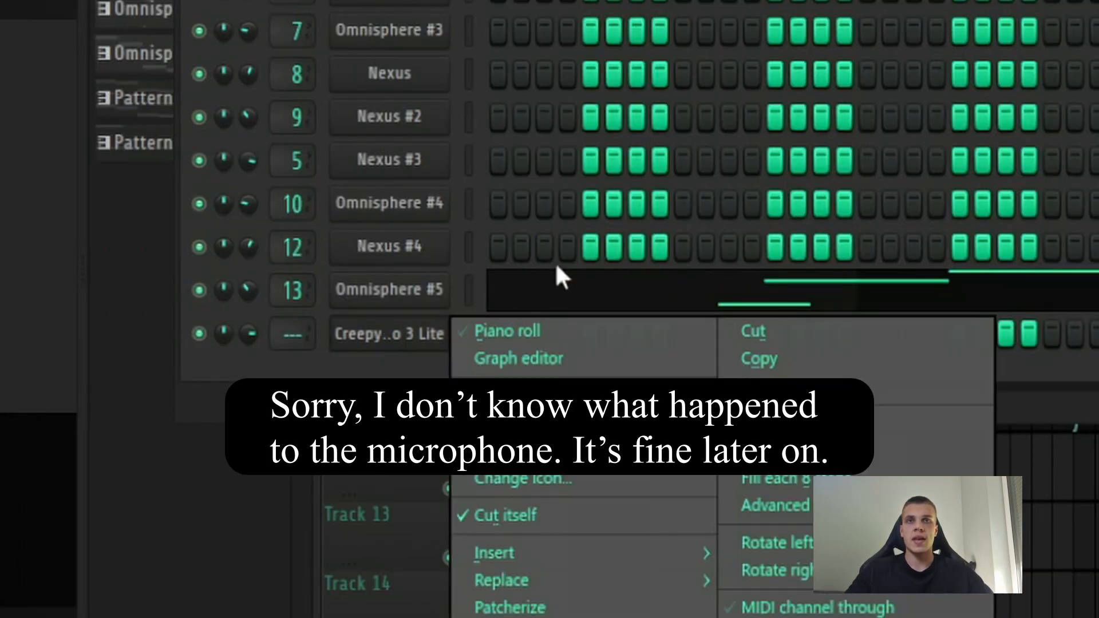
left_click(495, 332)
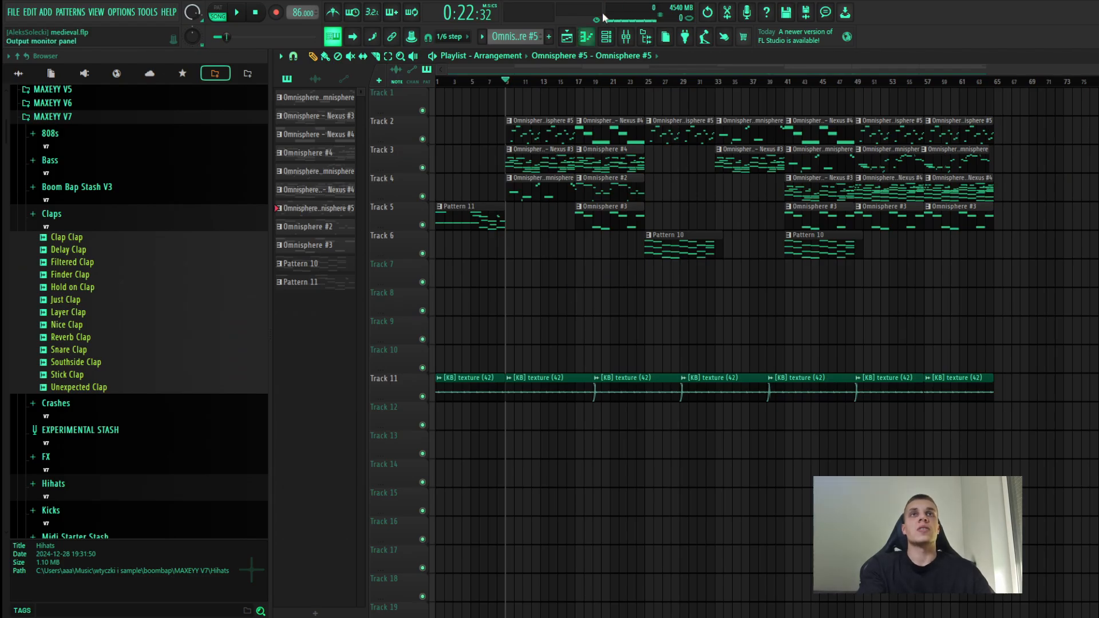
Step: Open the mixer and select the Insert 1 track
left_click(641, 38)
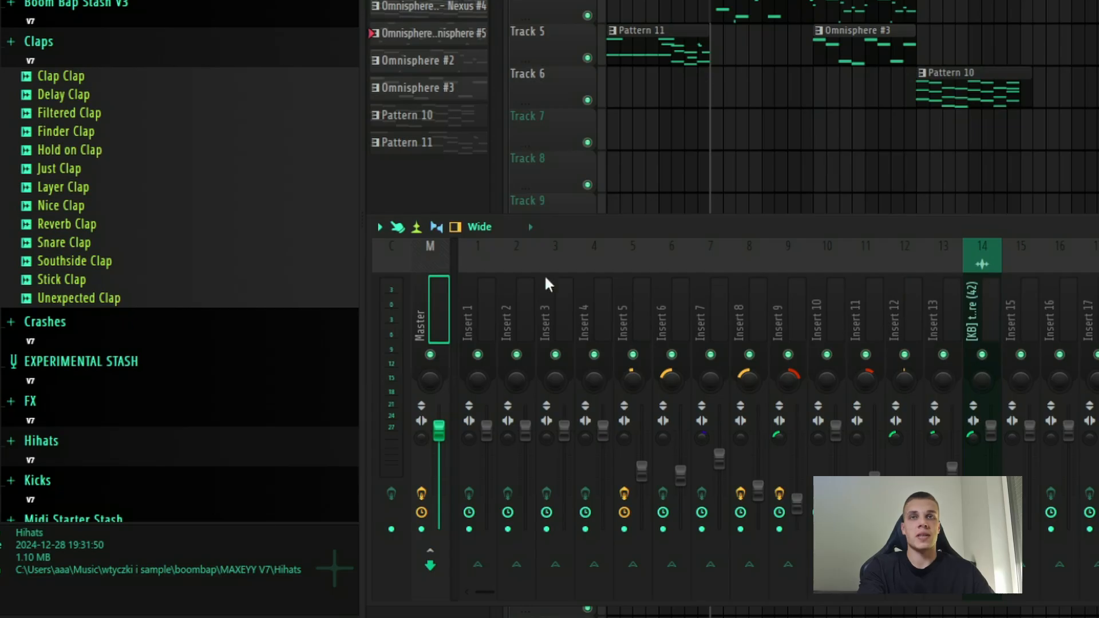
left_click(483, 258)
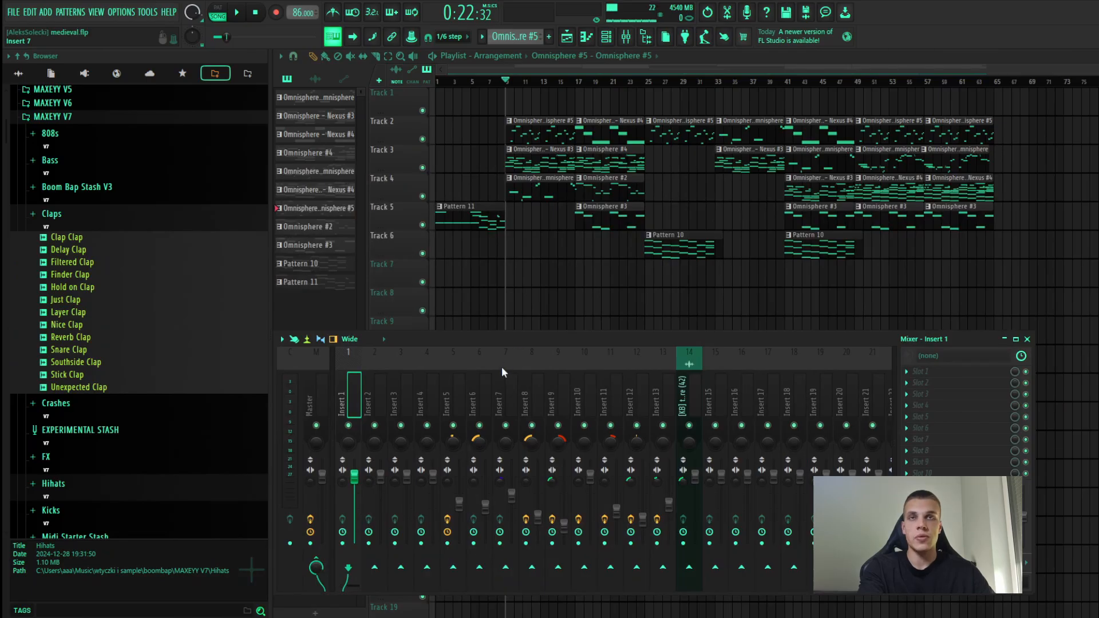
left_click_drag(532, 339, 570, 325)
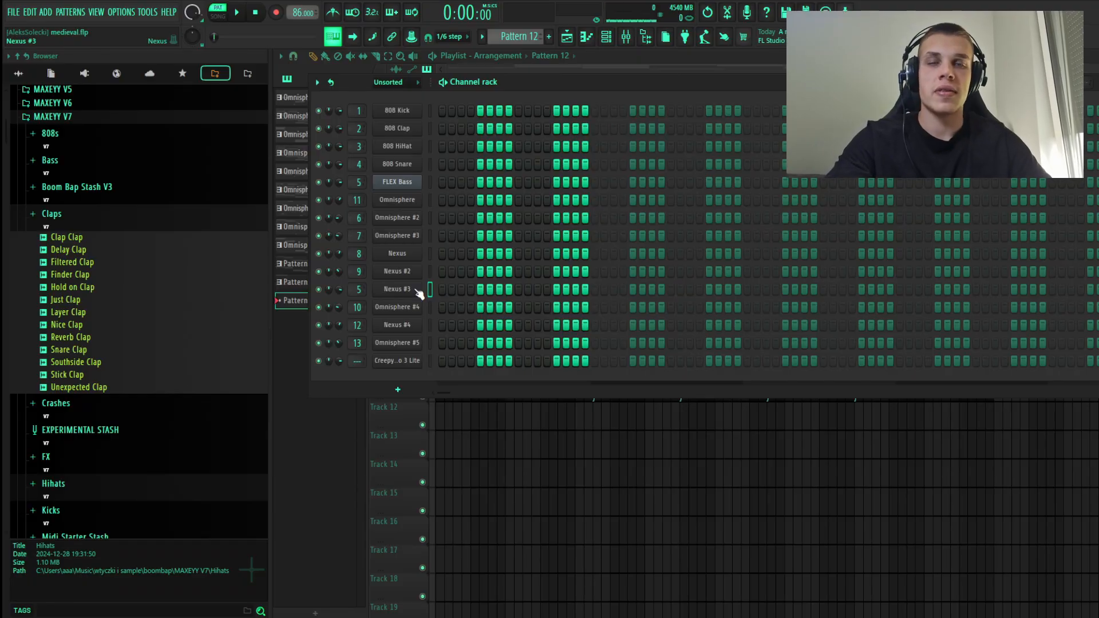
Step: Open the Nexus #3 instrument from the channel rack
right_click(420, 293)
key("Escape")
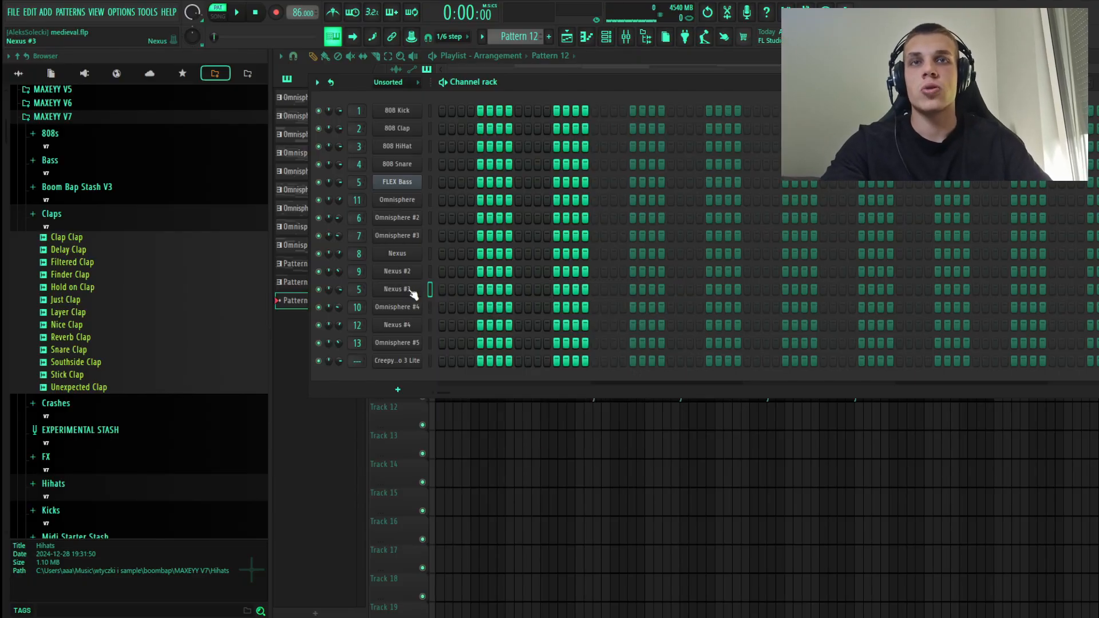
left_click(413, 290)
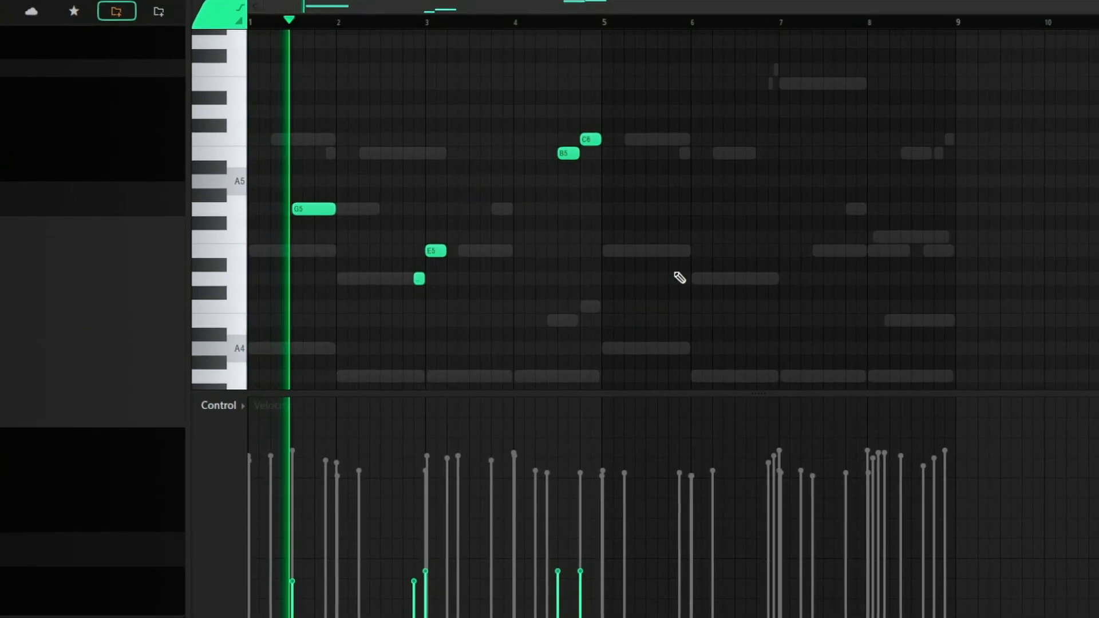
Step: Copy the bar 1 G5 note to bar 5, and the short D5 and E5 notes around bar 3 to bar 7
left_click_drag(501, 295, 404, 238)
left_click_drag(312, 217, 672, 217)
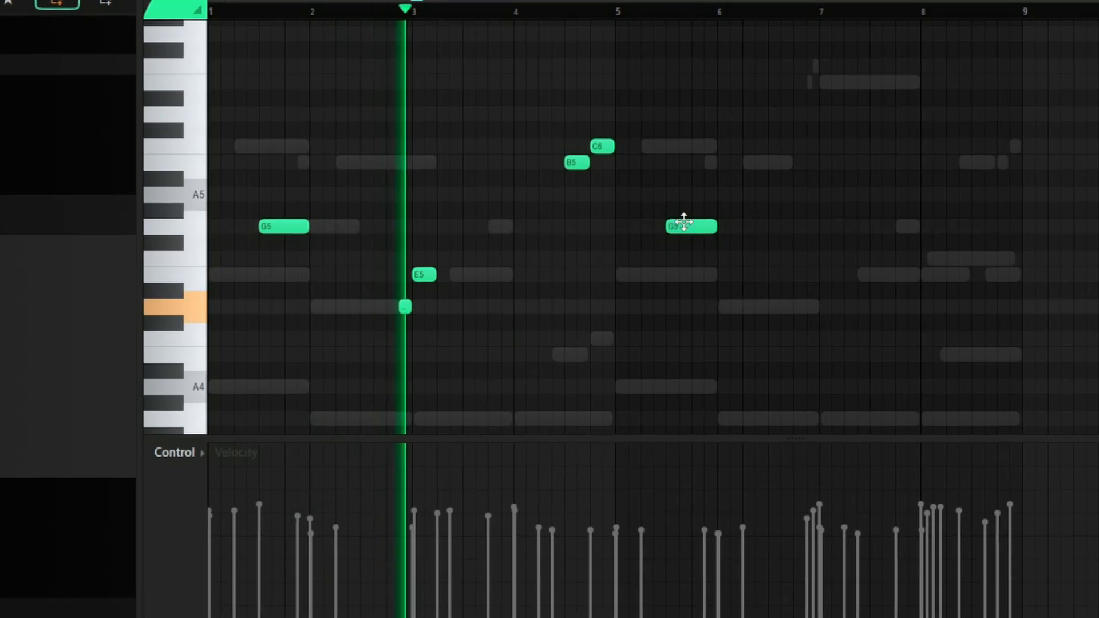
left_click_drag(401, 312, 839, 331)
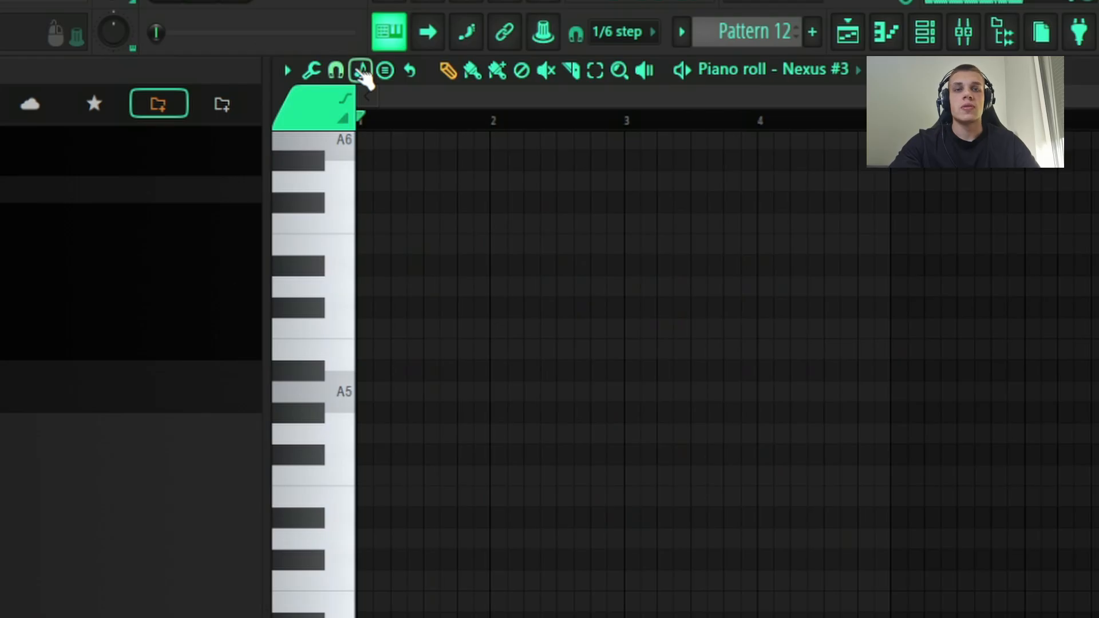
Step: Examine the root note and scale options for the piano roll's scale highlighting
left_click(361, 71)
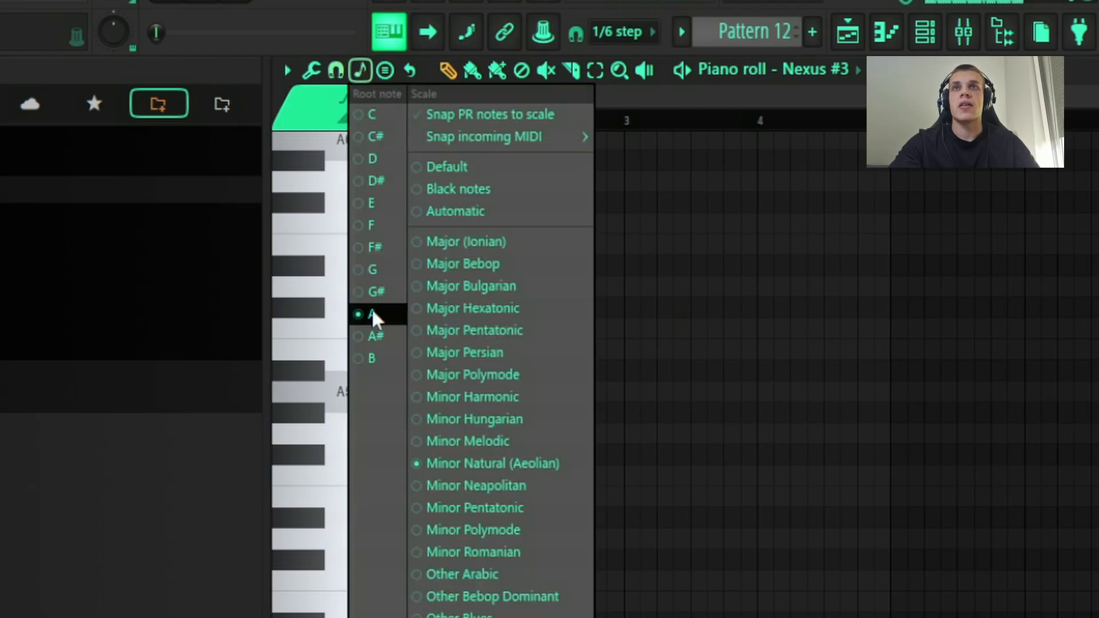
left_click(724, 469)
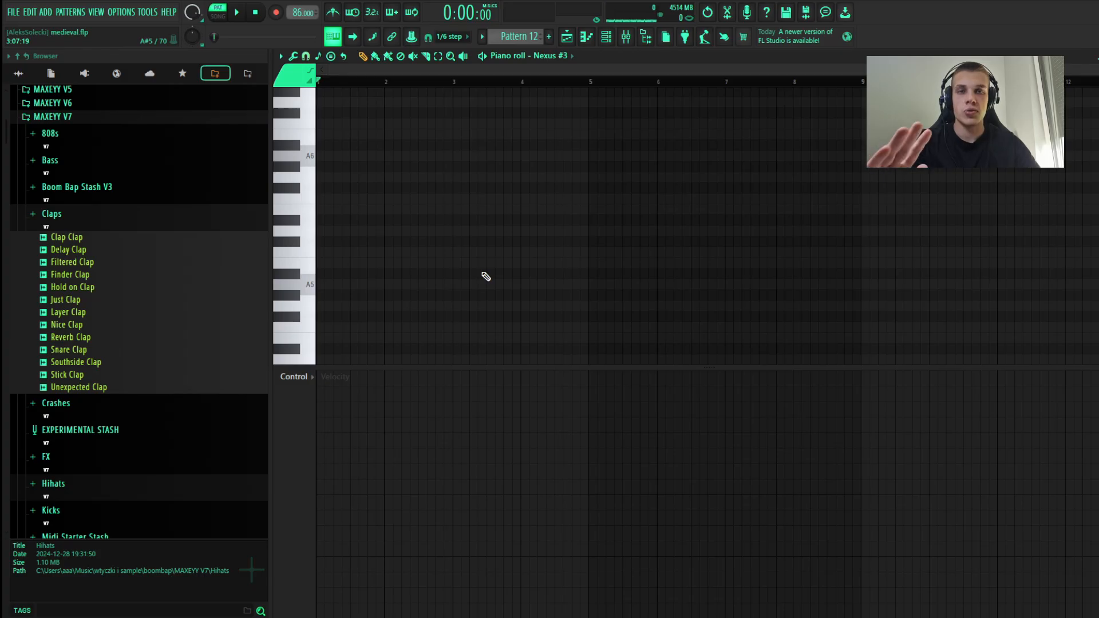
Step: Draw an A4 note one bar long at the start of bar 1, add an E5 above it, and play the pattern
scroll(484, 258, "up", 2)
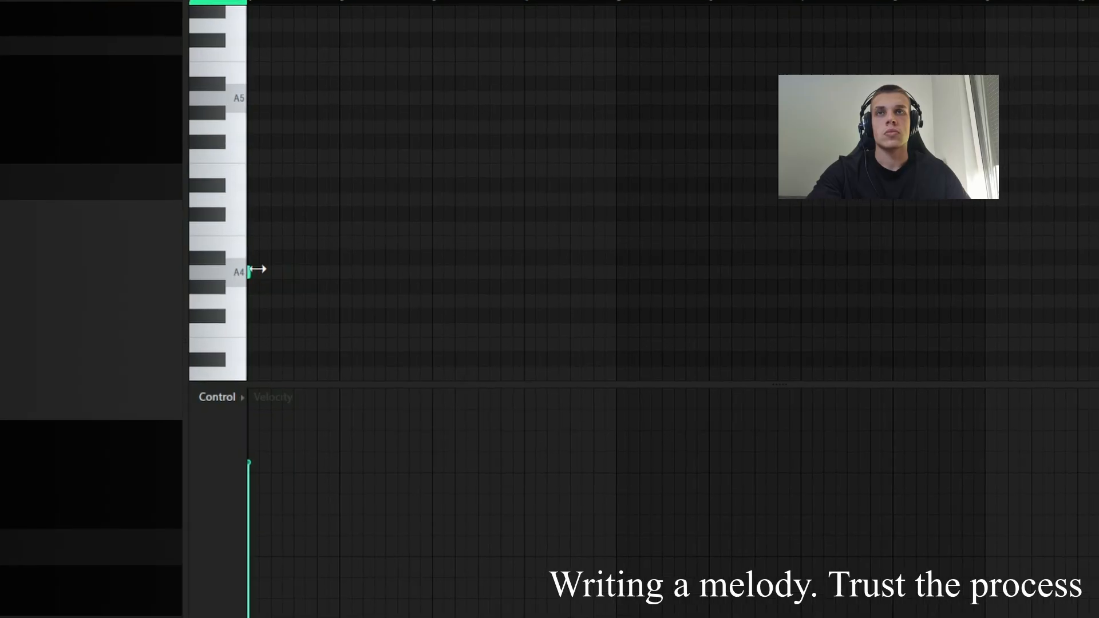
left_click_drag(257, 269, 345, 269)
left_click(255, 170)
scroll(253, 173, "up", 4)
scroll(236, 205, "up", 2)
key("space")
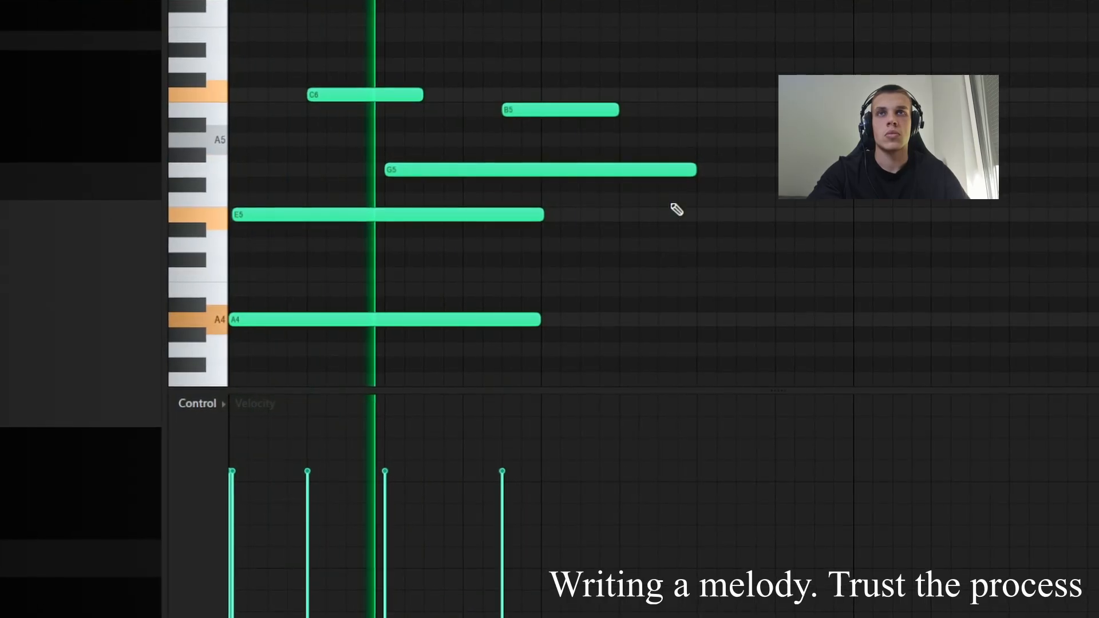
Step: Shorten the G5 and B5 melody notes so they end with bar 1
left_click_drag(669, 204, 627, 121)
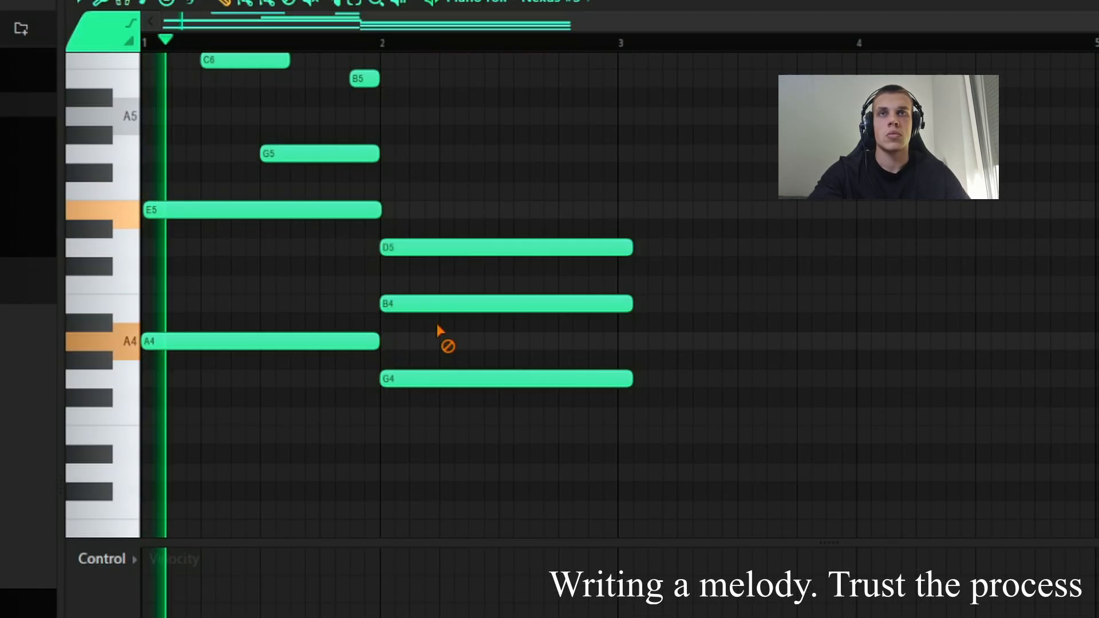
right_click(437, 311)
scroll(456, 476, "down", 1)
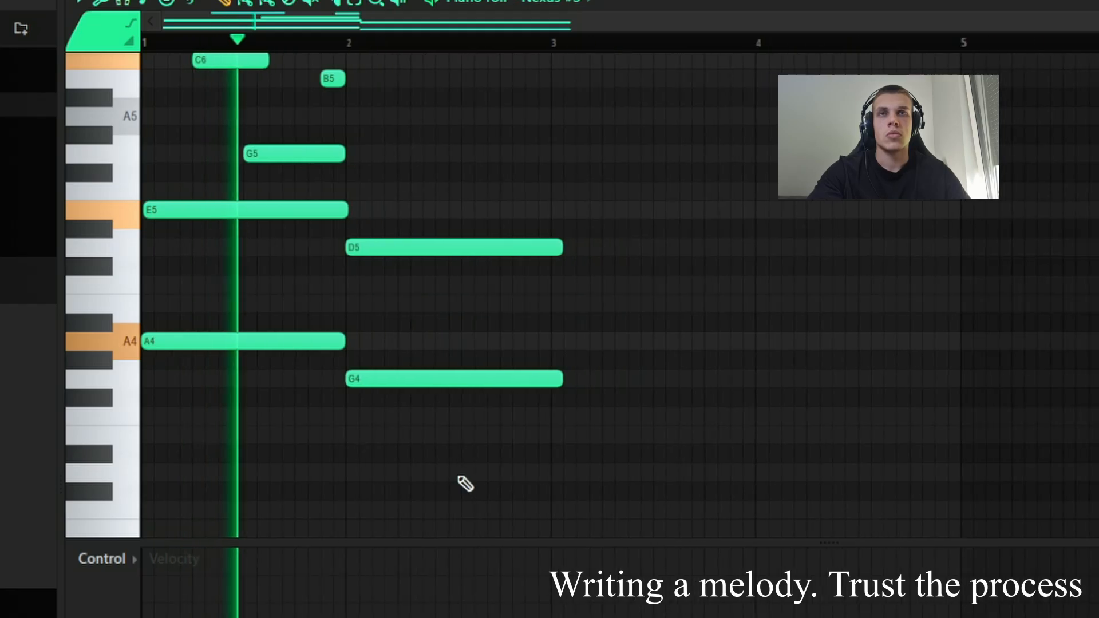
Step: Add an E4 bass note in bar 3 and a G4 in bar 4, trimming the G4 to the end of bar 4
scroll(562, 378, "down", 1)
left_click(554, 378)
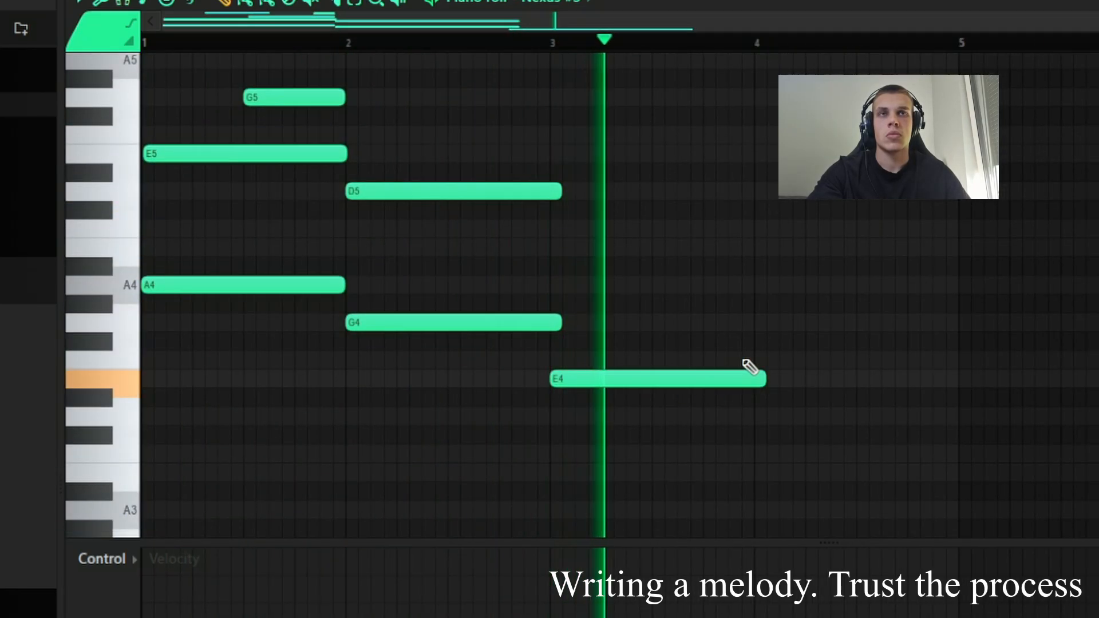
left_click(755, 322)
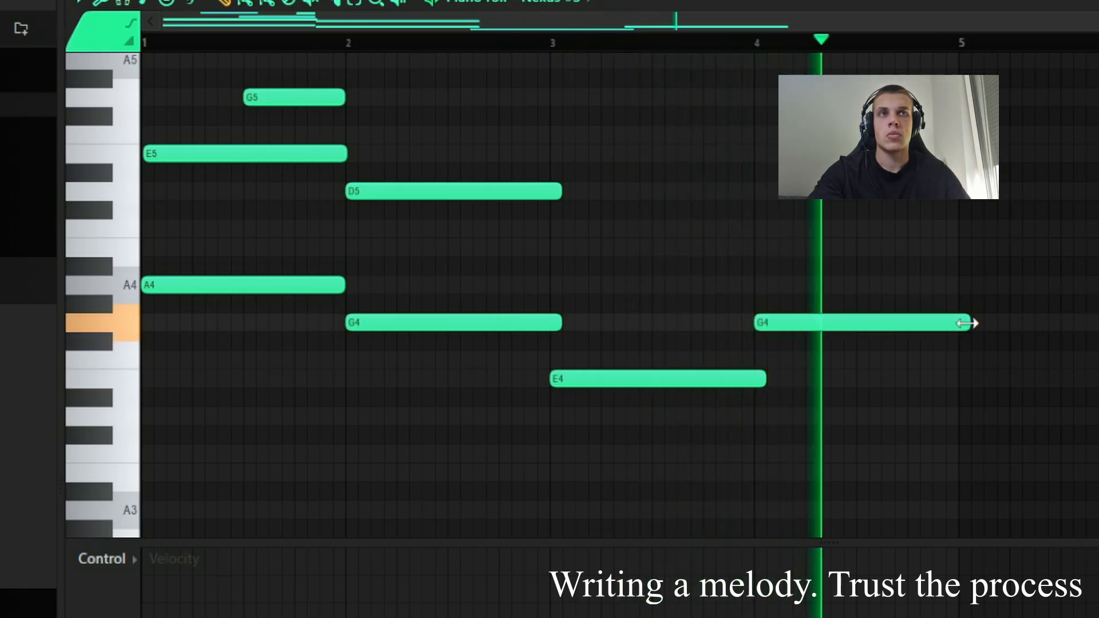
left_click_drag(972, 323, 956, 325)
Step: Add a D5 above the G4 in bar 4, leaving no B4 there, and add a B4 above the E4 in bar 3
scroll(765, 353, "up", 2)
left_click(758, 302)
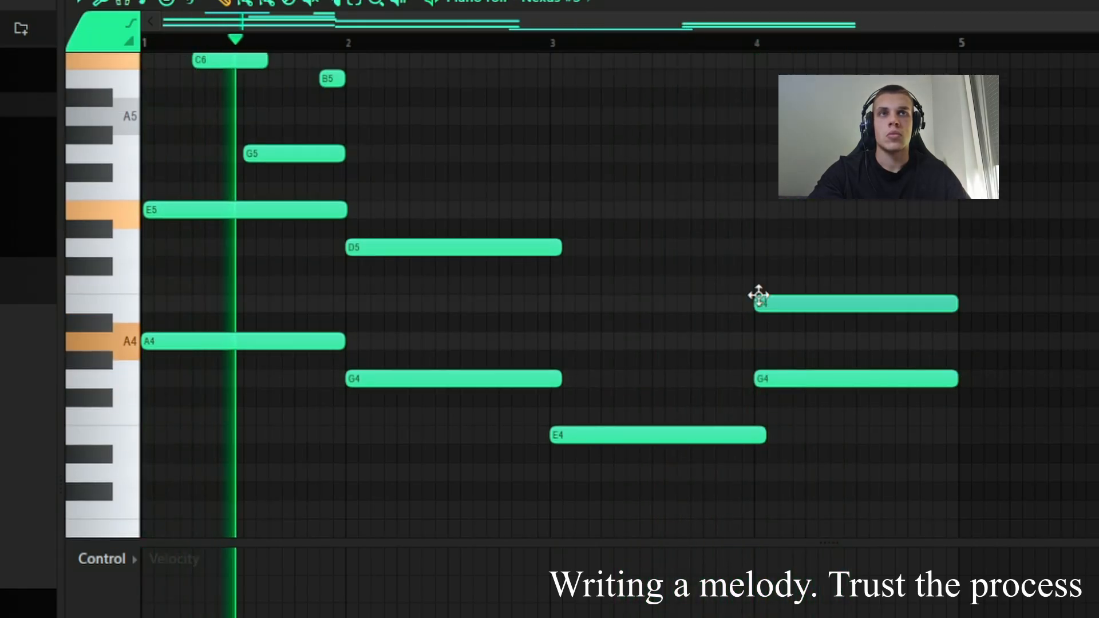
left_click(755, 247)
right_click(788, 305)
left_click(548, 302)
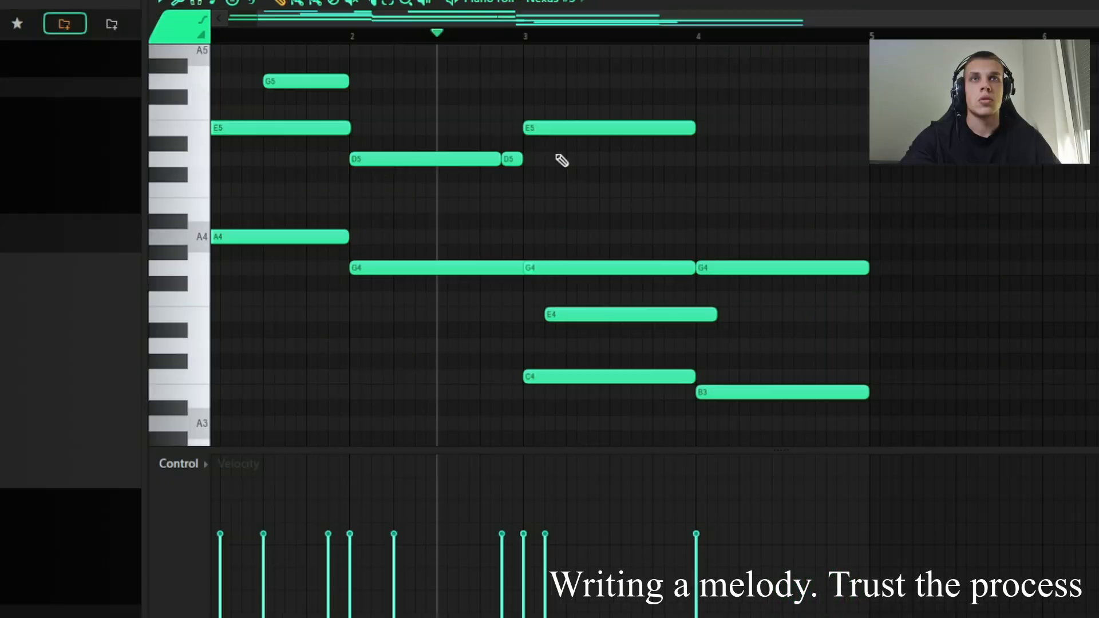
Step: Shift the E5 and E4 notes in bar 3 to start later, with E5 entering one grid step after E4
left_click_drag(559, 122, 601, 118)
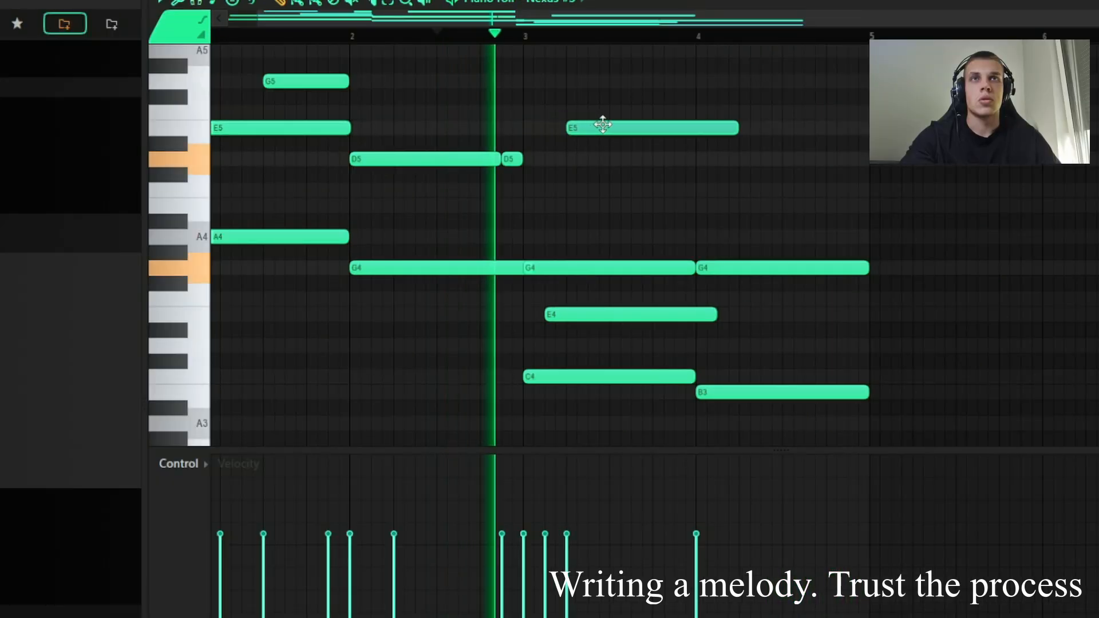
scroll(604, 405, "up", 2)
left_click_drag(581, 407, 603, 408)
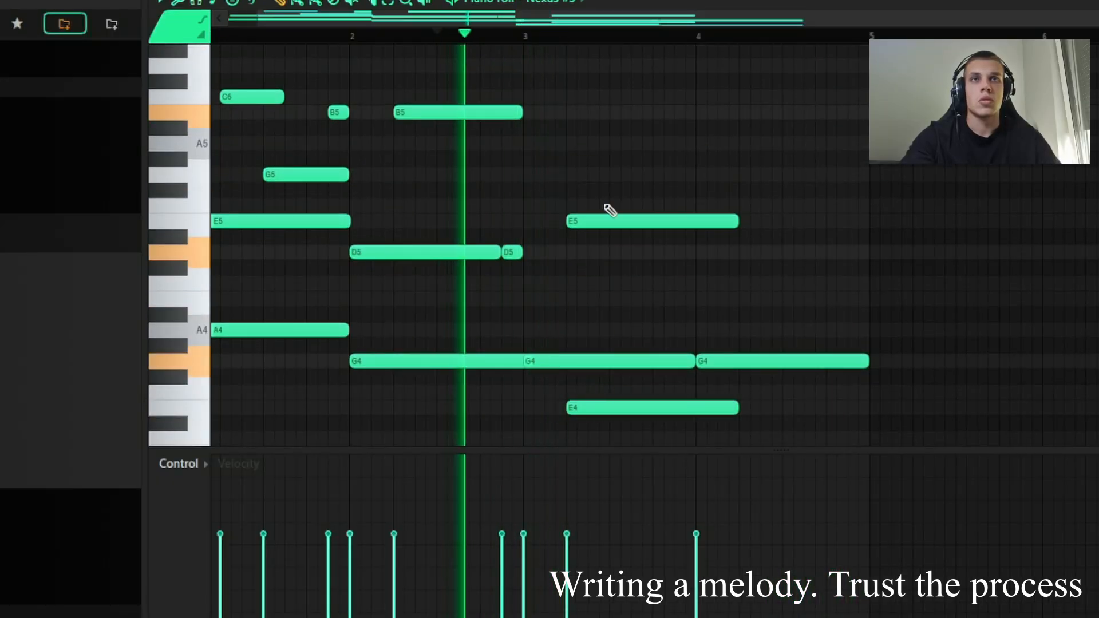
left_click_drag(608, 214, 657, 213)
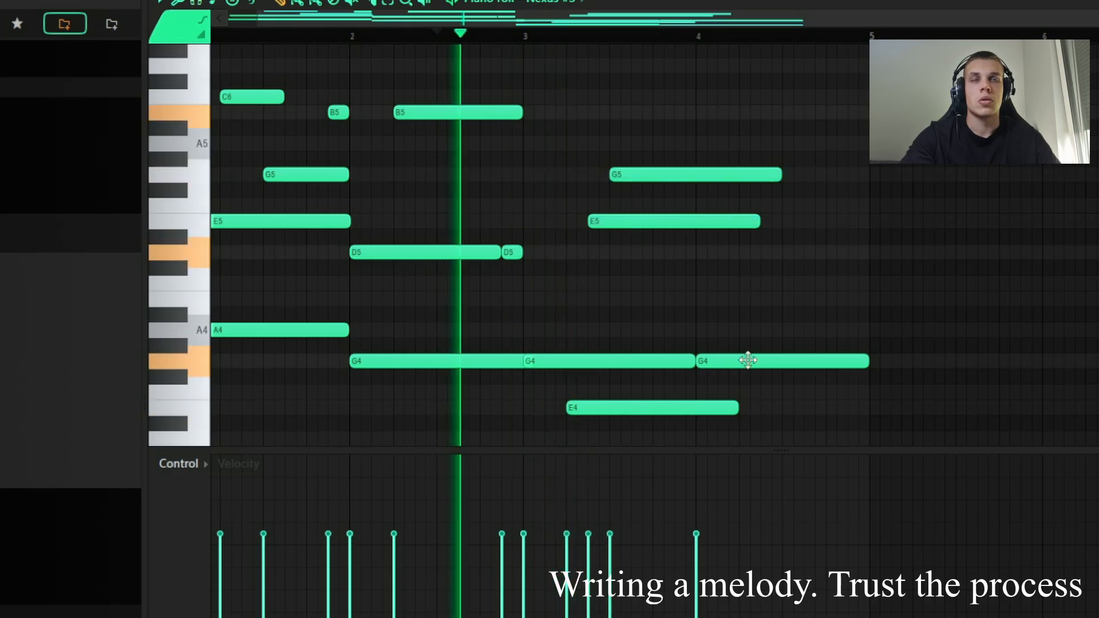
Step: Move the G5 note in bar 3 one grid step later and trim it to the end of the bar
scroll(801, 327, "down", 5)
scroll(801, 327, "up", 3)
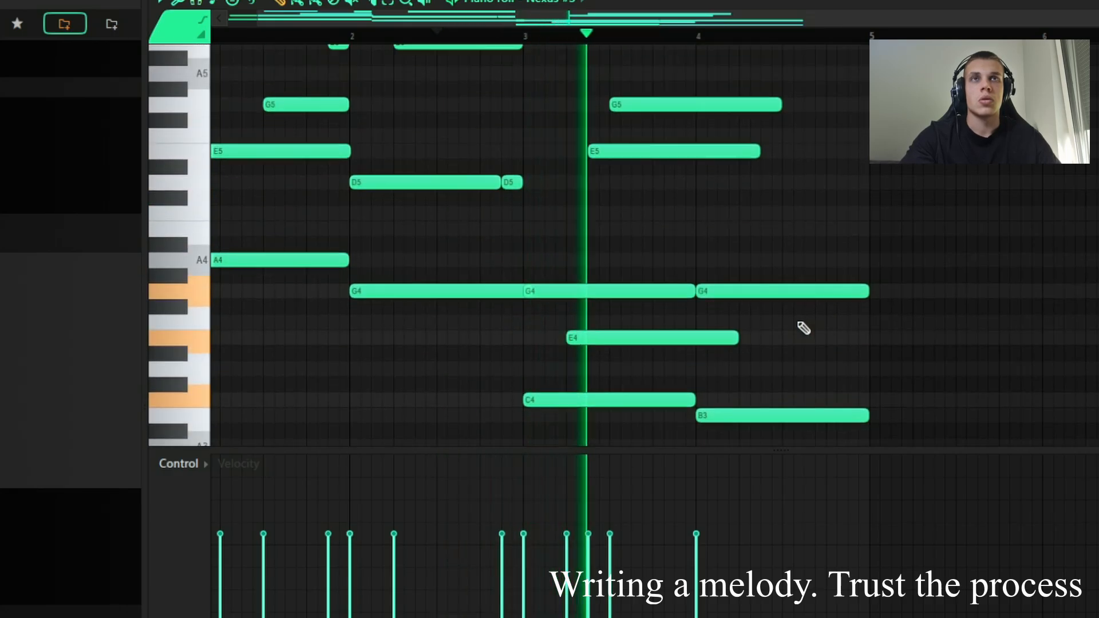
scroll(804, 328, "up", 1)
left_click_drag(673, 126, 695, 126)
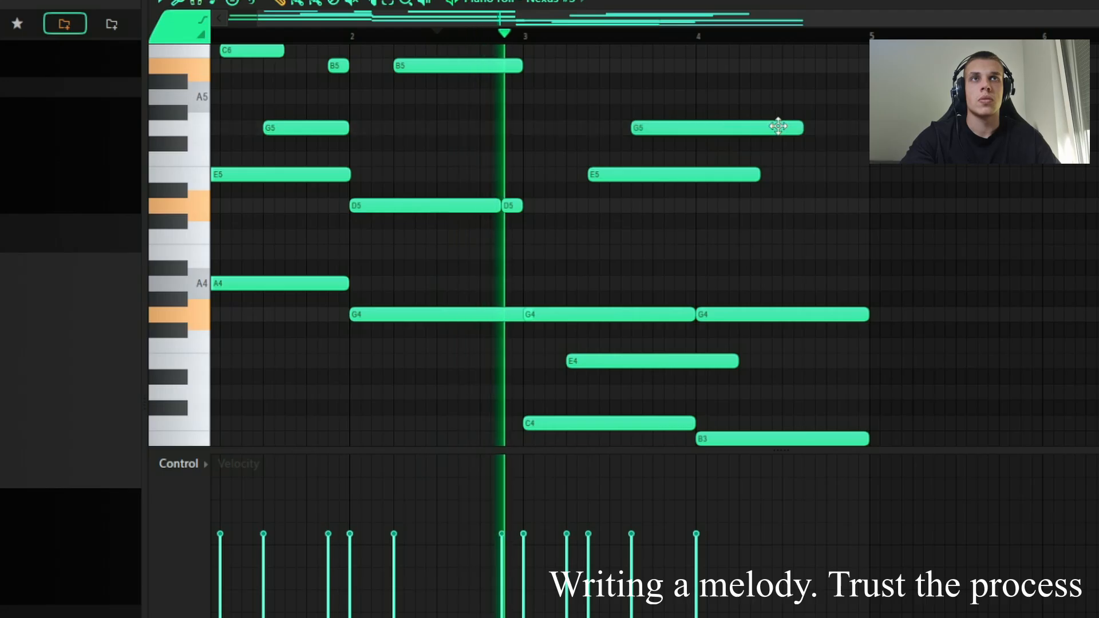
left_click_drag(802, 127, 697, 127)
Step: Trim the E5 and E4 notes in bar 3 so they end at the start of bar 4
left_click_drag(761, 176, 706, 173)
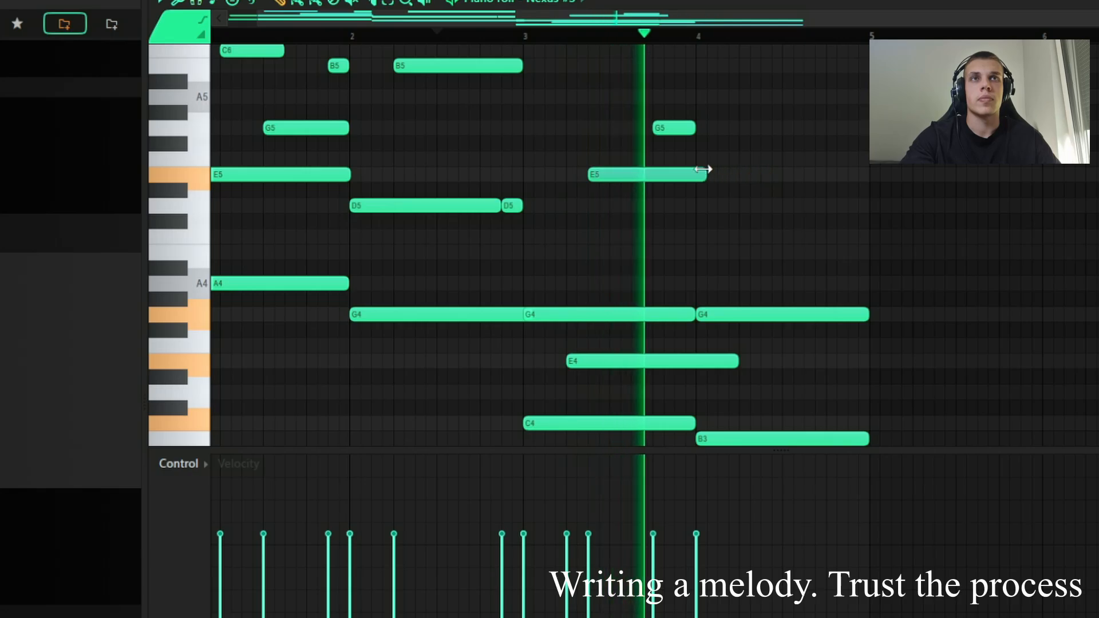
scroll(793, 218, "down", 2)
left_click_drag(744, 268, 705, 266)
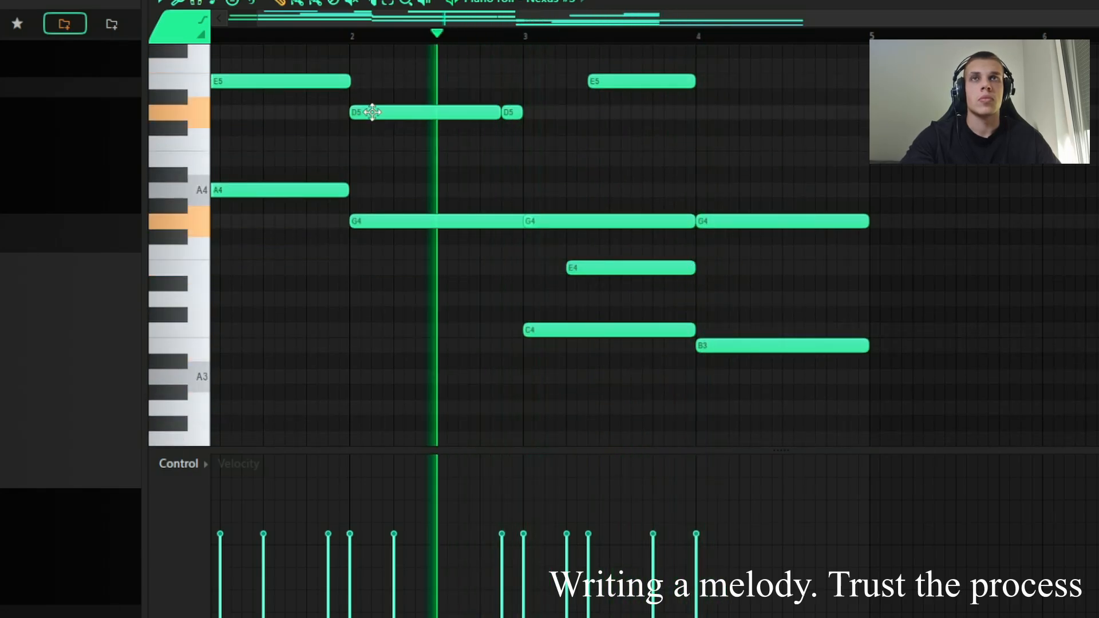
Step: Nudge the long D5 in bar 2 slightly later, and trim it and the bar 2 G4 to stop before the next same-pitch notes
left_click(493, 115)
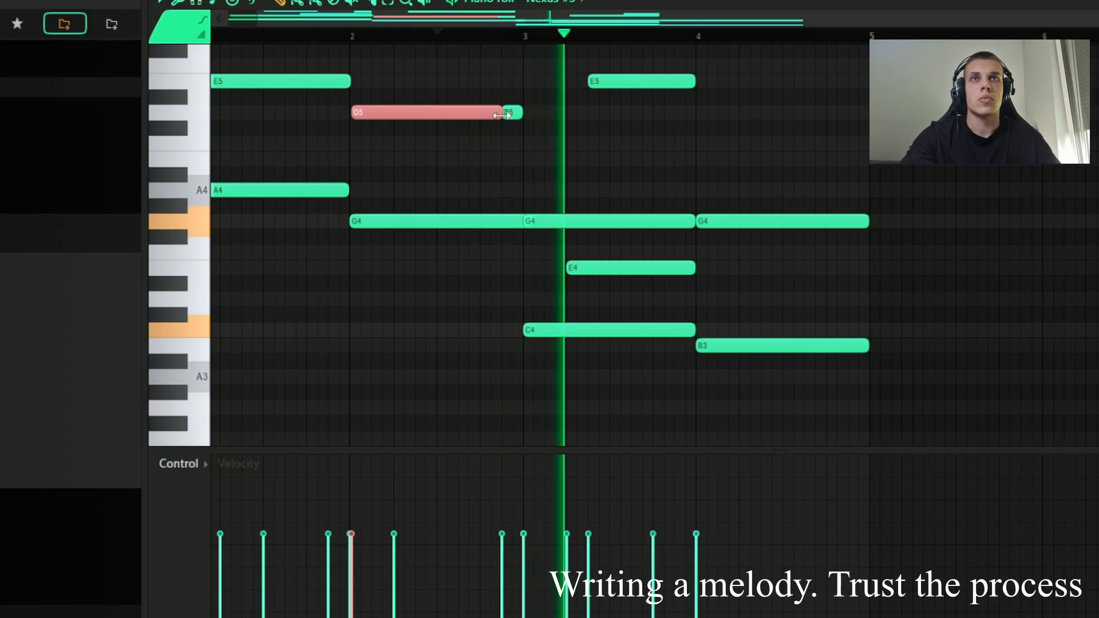
left_click_drag(502, 115, 500, 115)
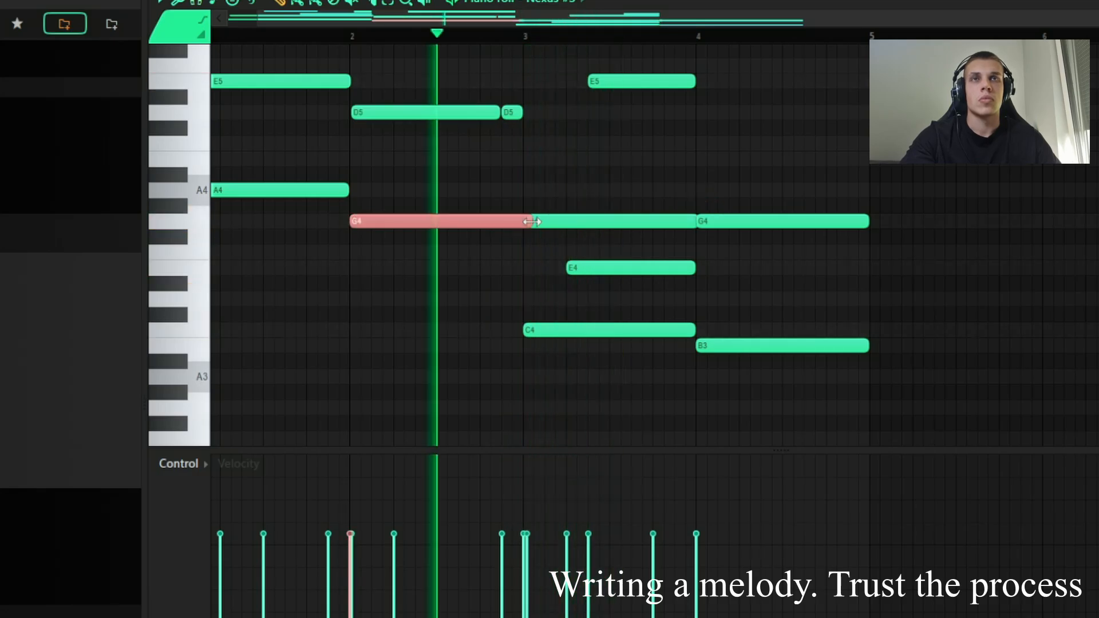
left_click_drag(533, 222, 525, 222)
scroll(753, 276, "up", 2)
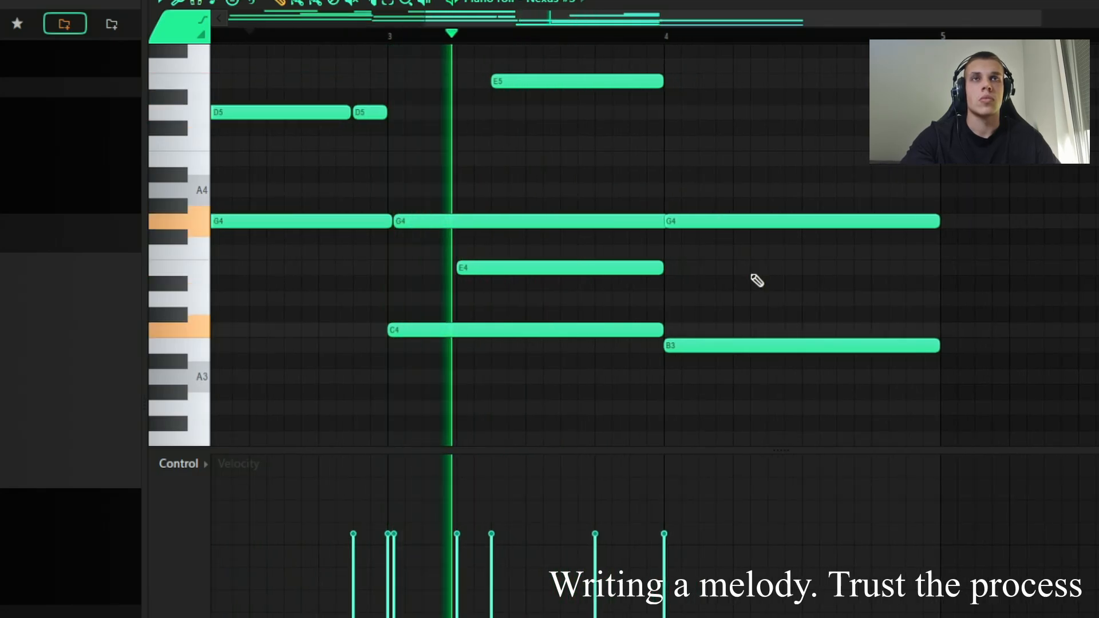
Step: Shift the B4 in bar 4 one grid step earlier and trim the C5 after it to the end of the bar
scroll(756, 280, "up", 2)
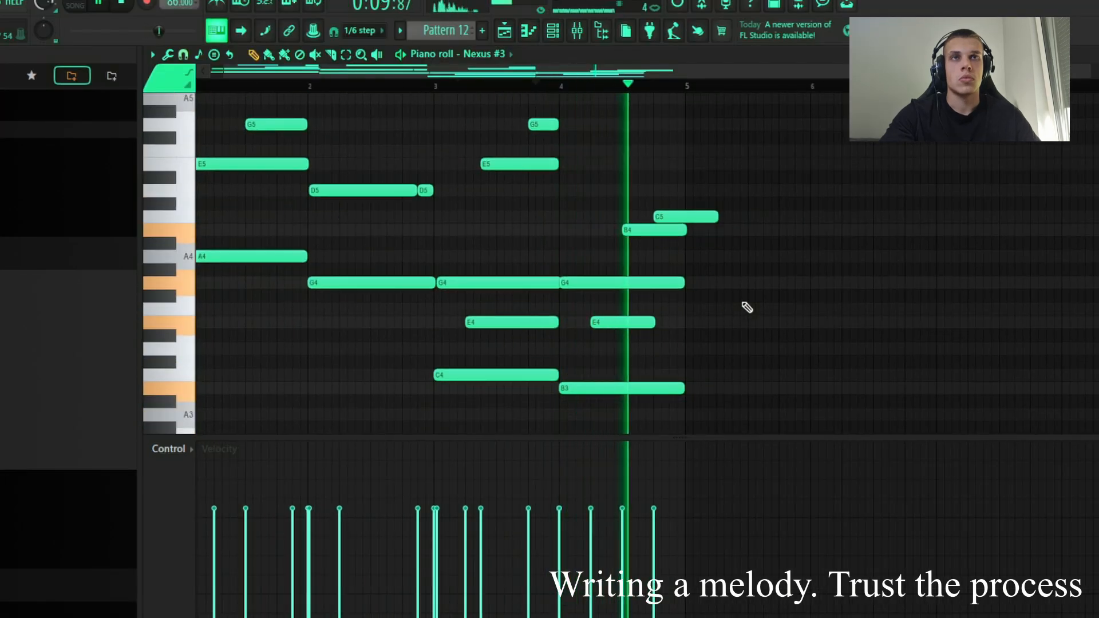
key("space")
key("space")
left_click_drag(656, 228, 640, 229)
scroll(639, 252, "up", 2)
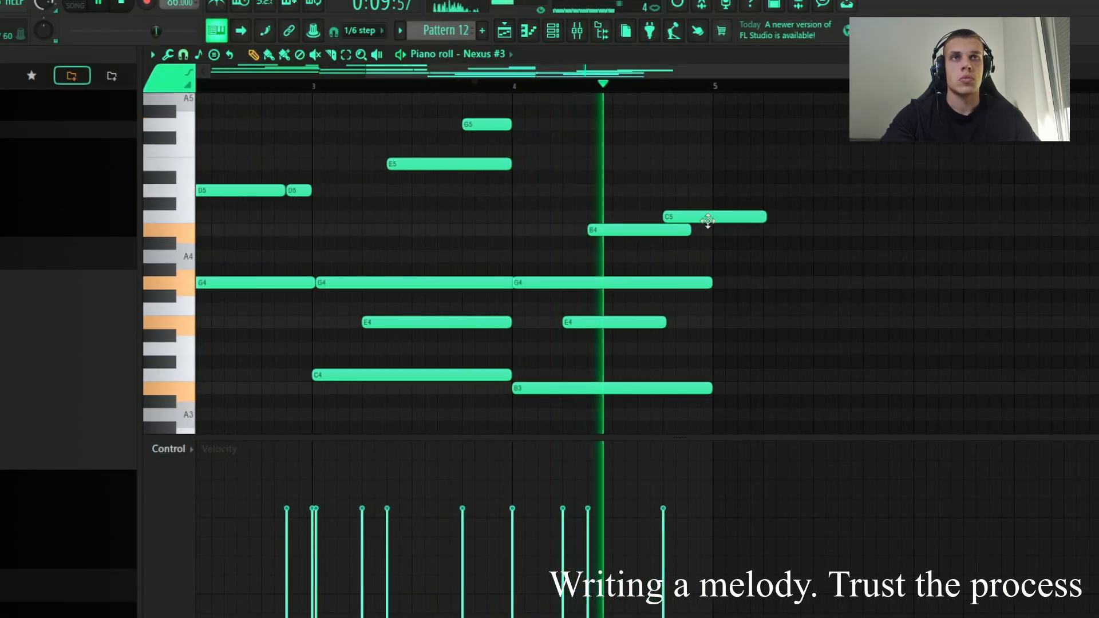
scroll(664, 218, "down", 2)
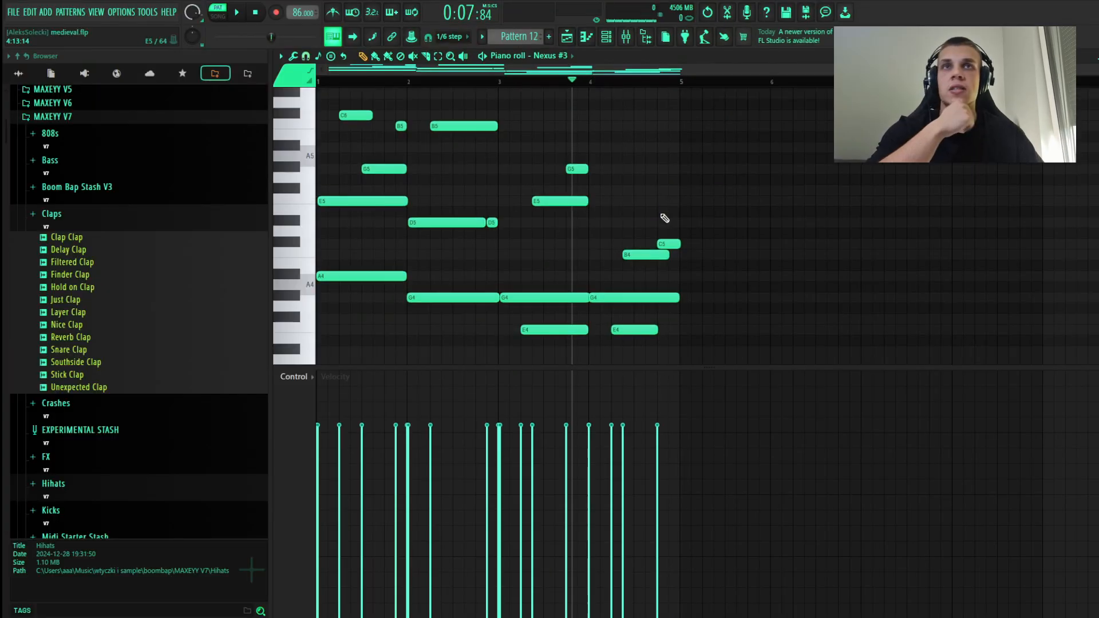
Step: Duplicate the four-bar melody so that it repeats in bars 5 to 8
scroll(662, 218, "up", 1)
scroll(659, 218, "down", 1)
scroll(783, 278, "down", 1)
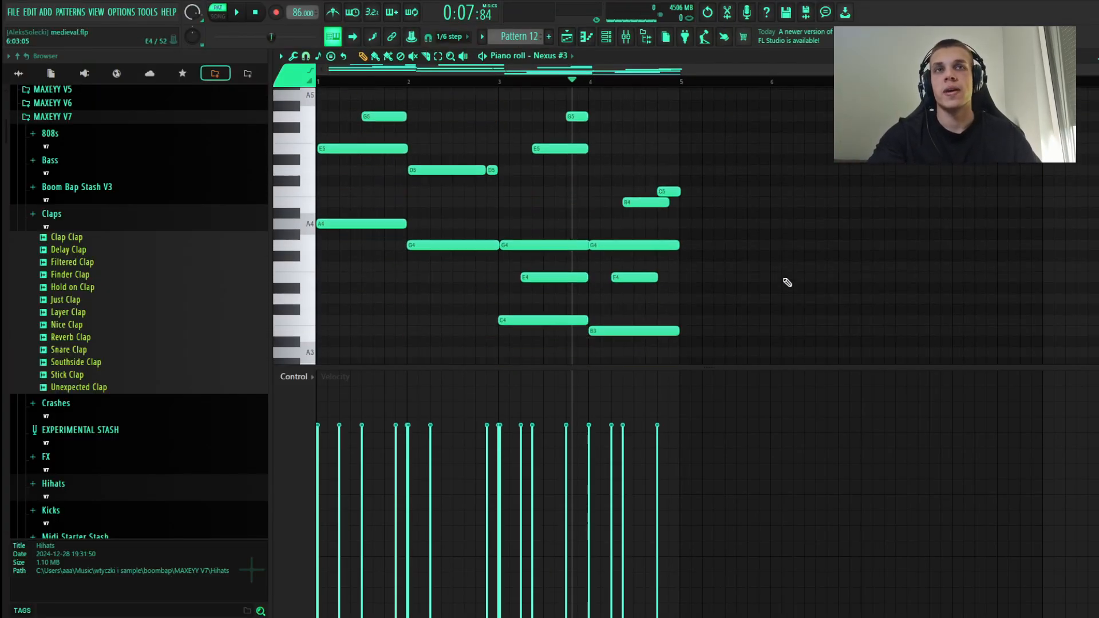
scroll(780, 276, "up", 1)
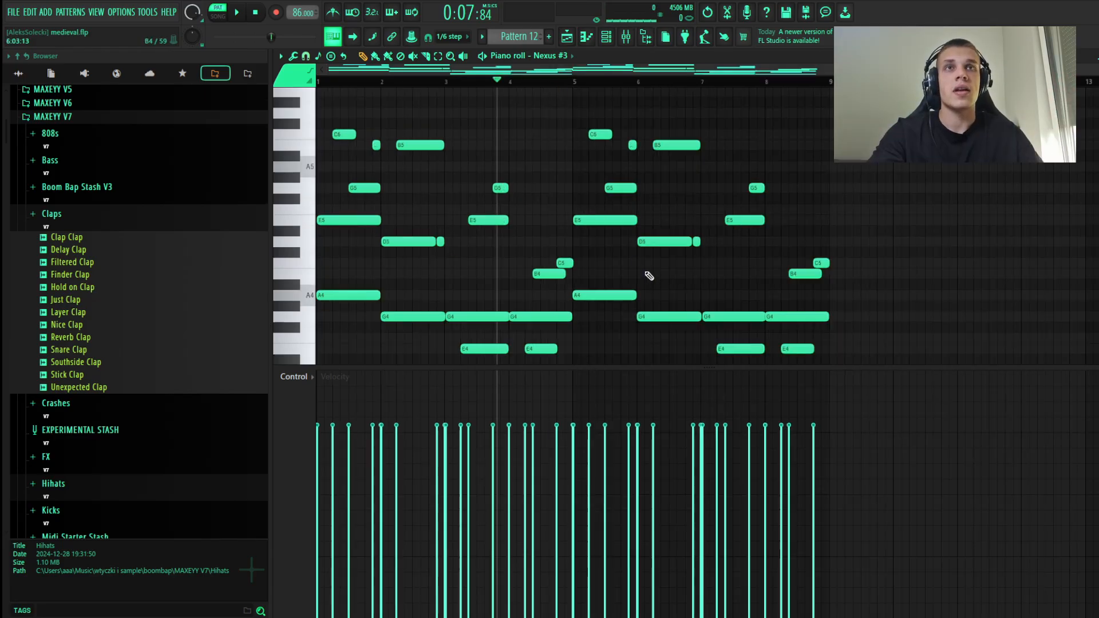
Step: Examine the notes across bars 1 to 8, comparing the repeated bars with the original four
scroll(649, 276, "down", 1)
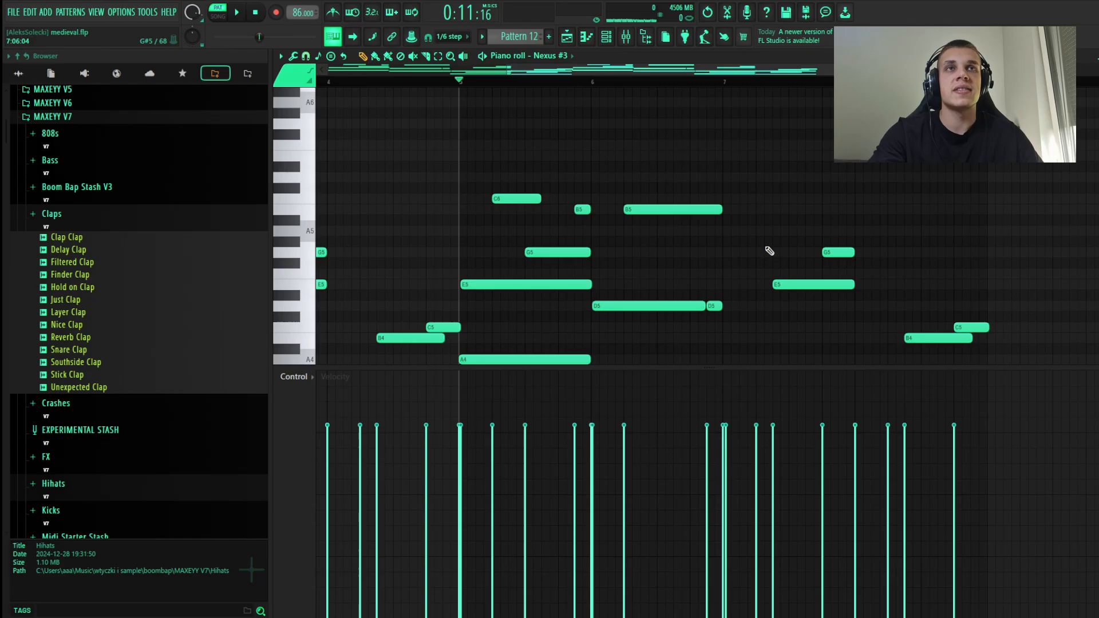
scroll(757, 232, "up", 1)
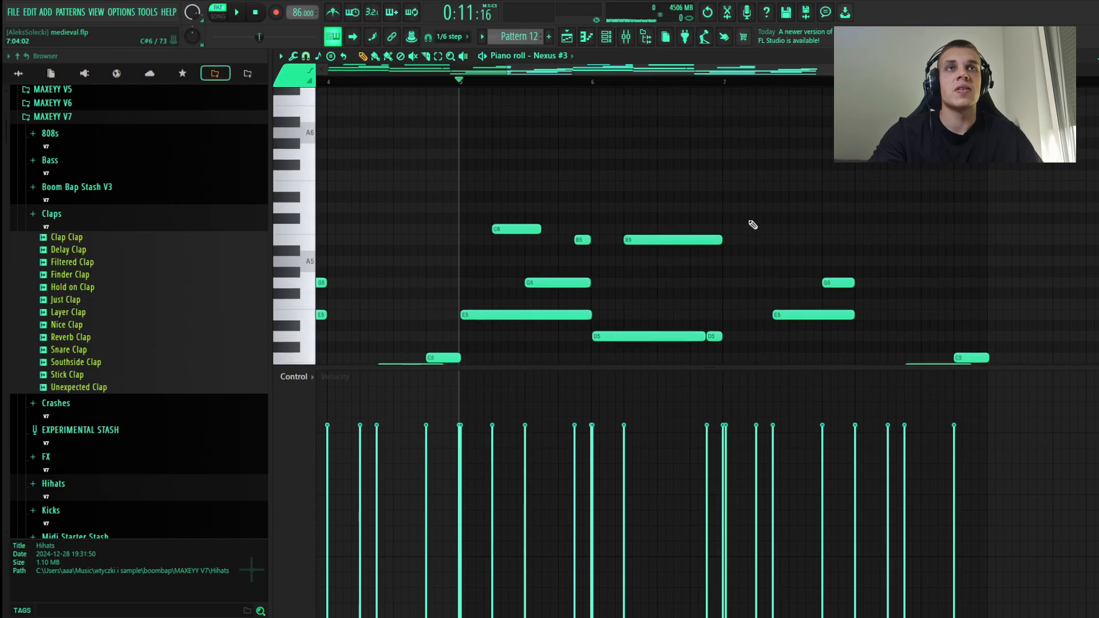
scroll(722, 189, "down", 4)
scroll(562, 275, "down", 1)
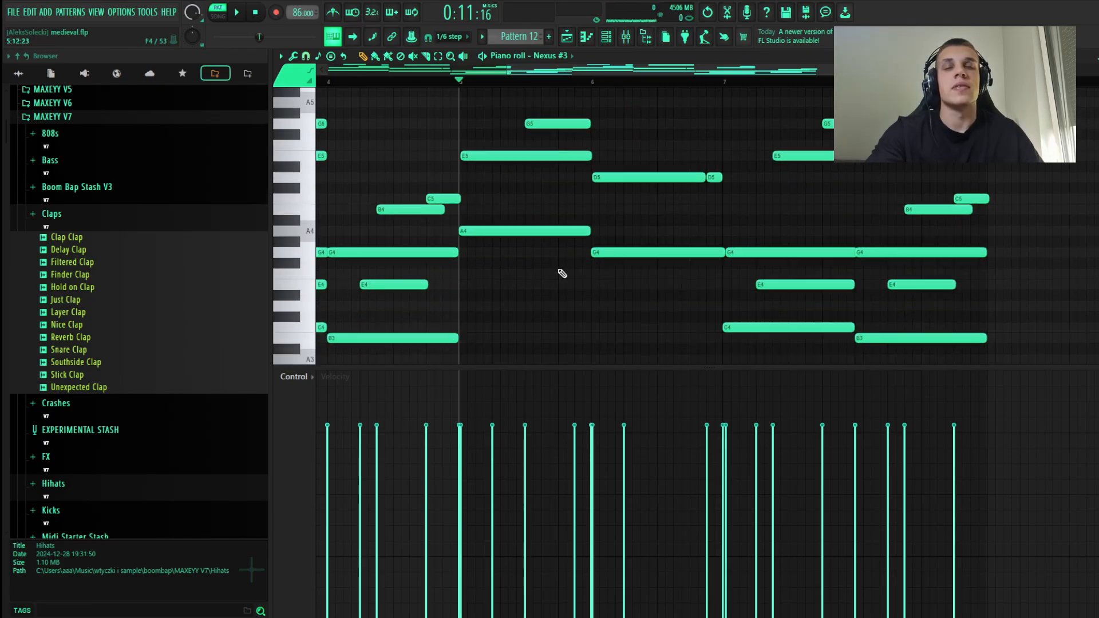
scroll(560, 272, "up", 1)
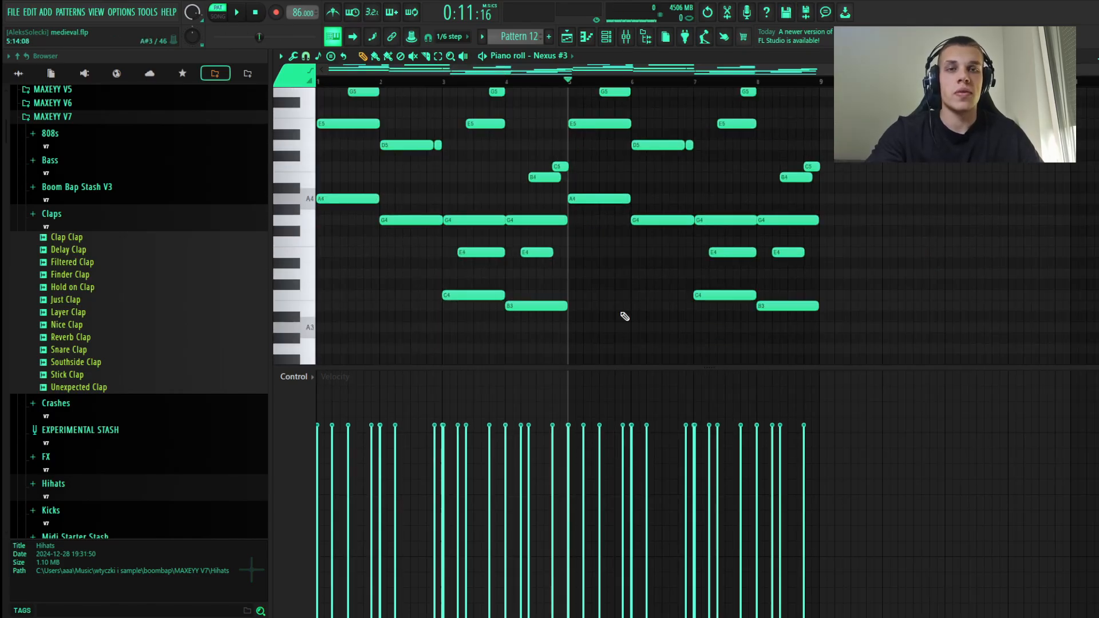
scroll(624, 316, "up", 4)
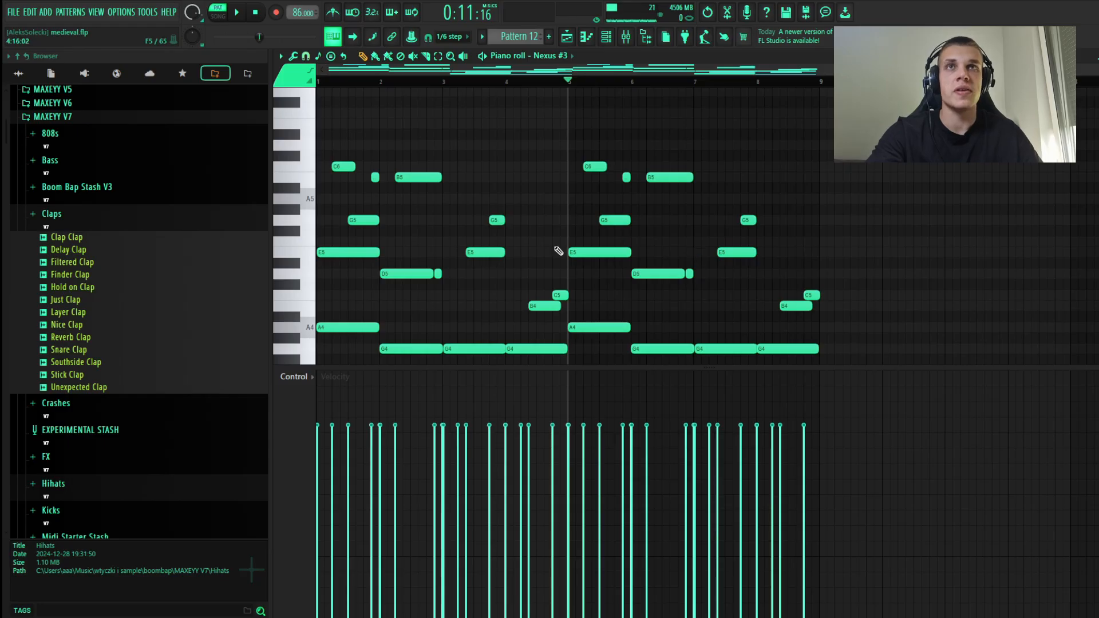
scroll(557, 252, "down", 3)
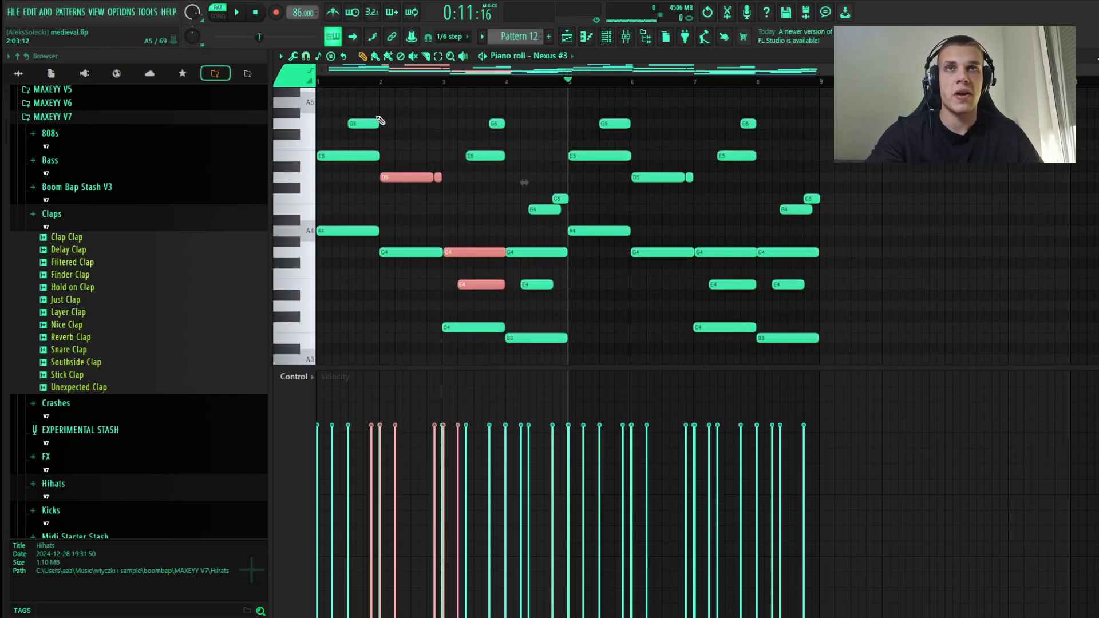
scroll(682, 275, "up", 2)
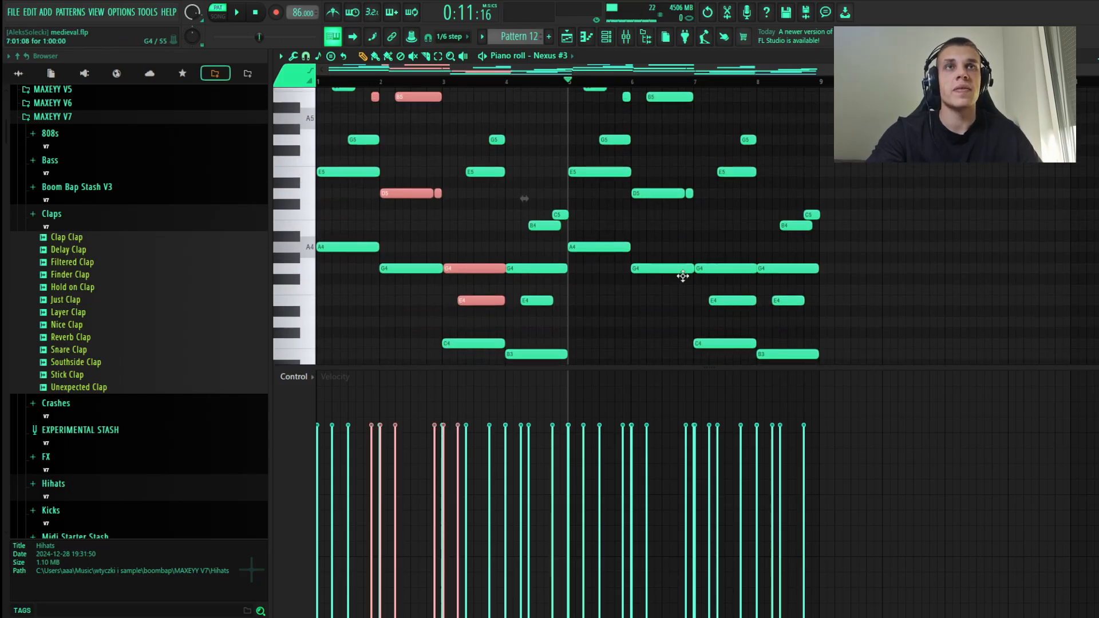
left_click(688, 192, "ctrl")
scroll(702, 355, "up", 2)
scroll(687, 351, "down", 2)
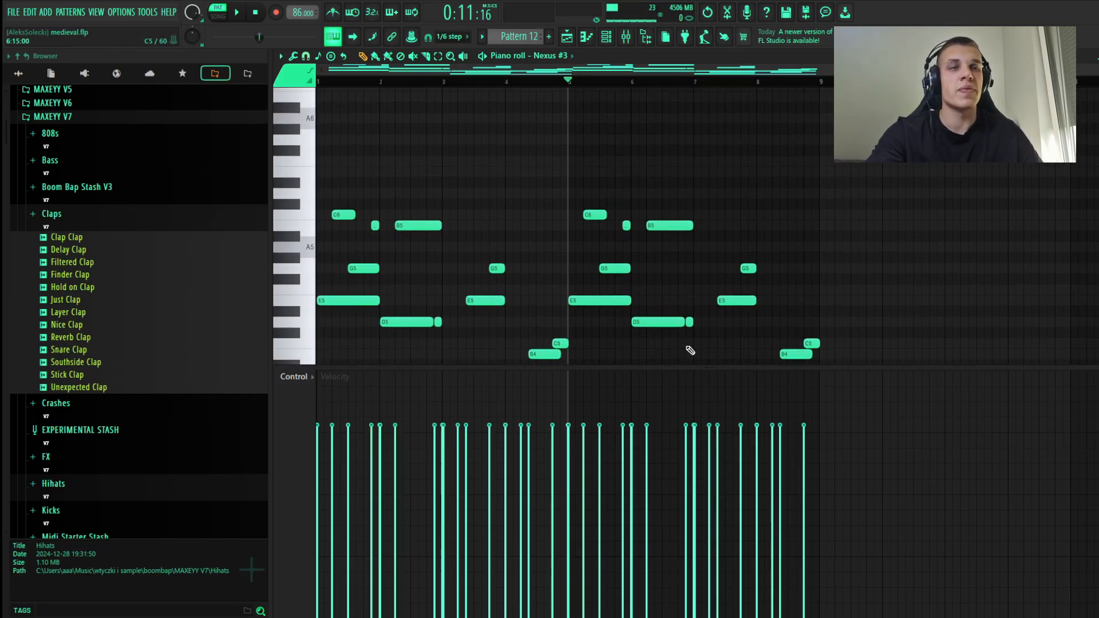
Step: Add E6 and F6 notes near the end of bar 6, shortening and shifting them to lead into bar 7
scroll(635, 78, "up", 1)
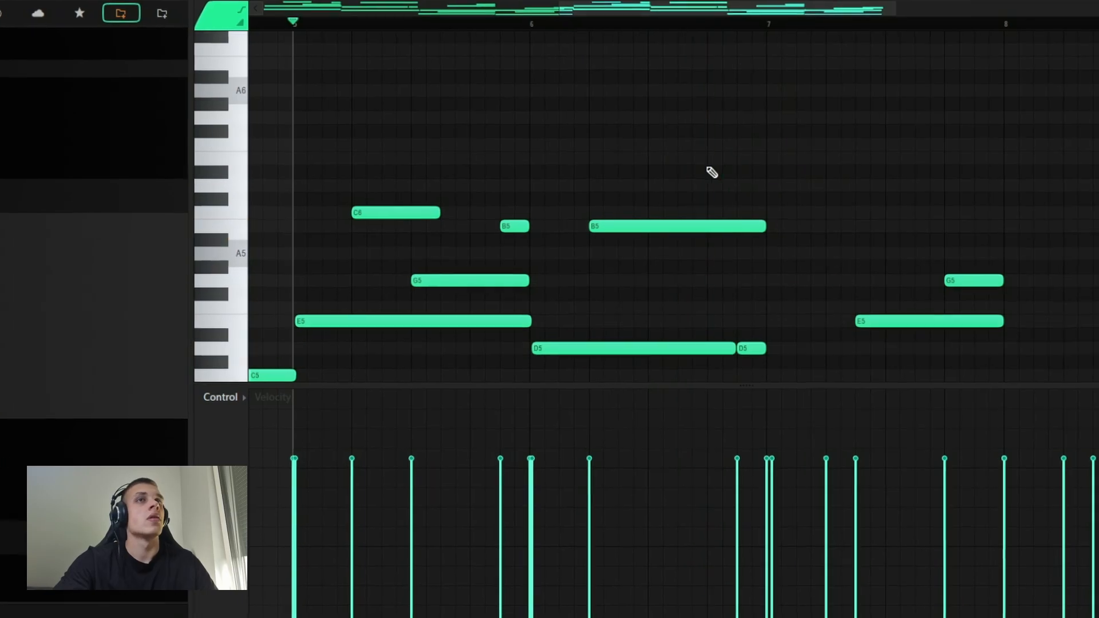
left_click(678, 124)
left_click(683, 113)
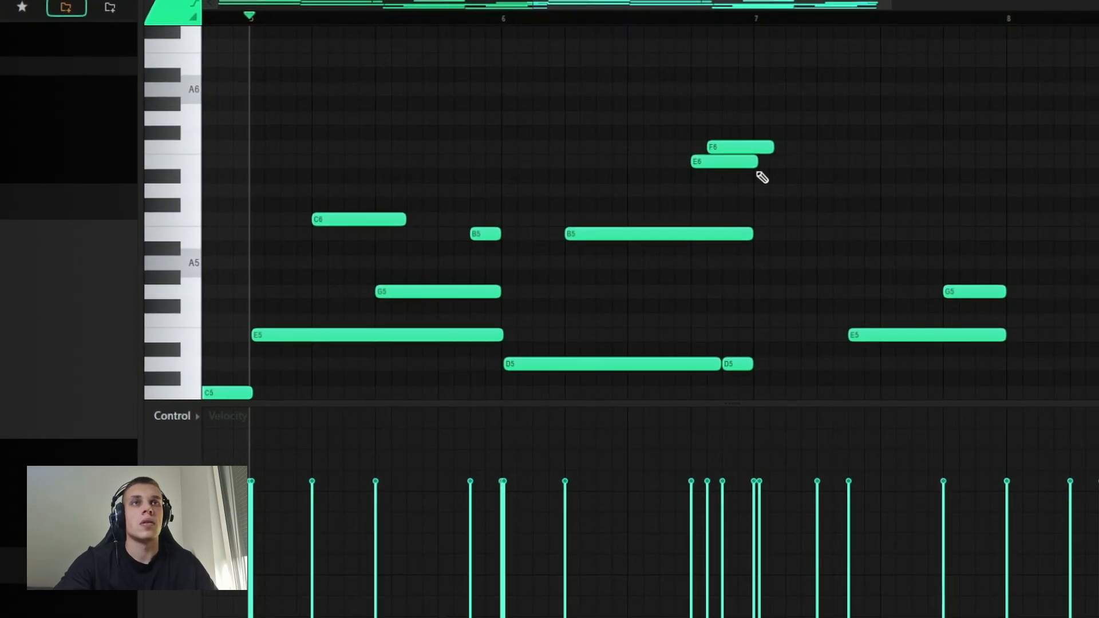
key("space")
left_click_drag(760, 172, 754, 148)
left_click(783, 184, "ctrl")
left_click_drag(776, 188, 727, 151)
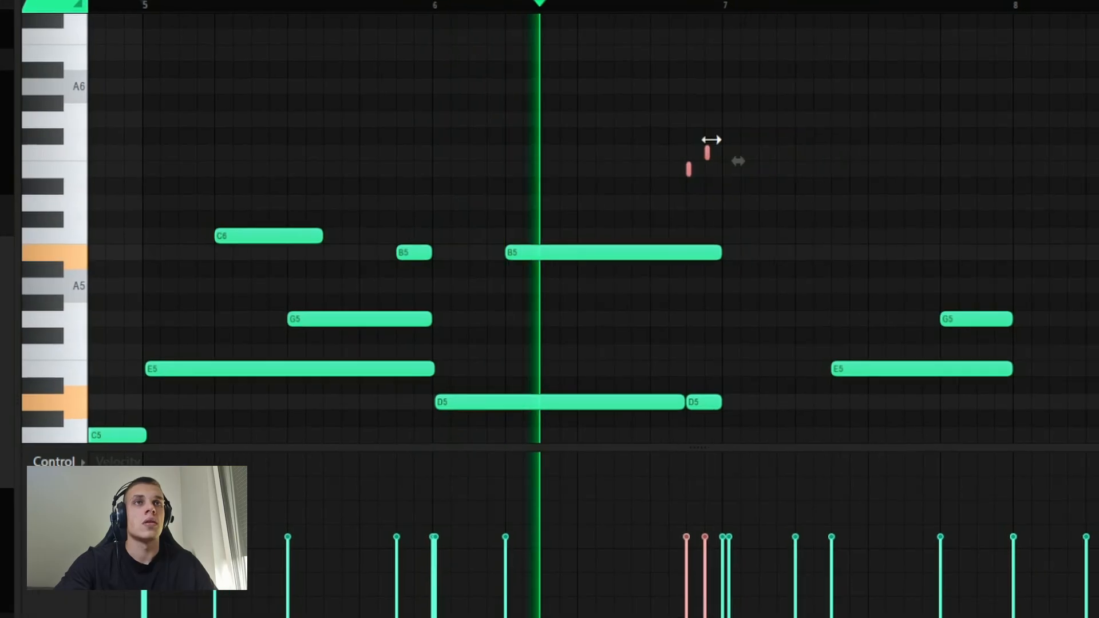
Step: Add another E6 at the start of bar 7 and extend it to the end of the bar
left_click(735, 168)
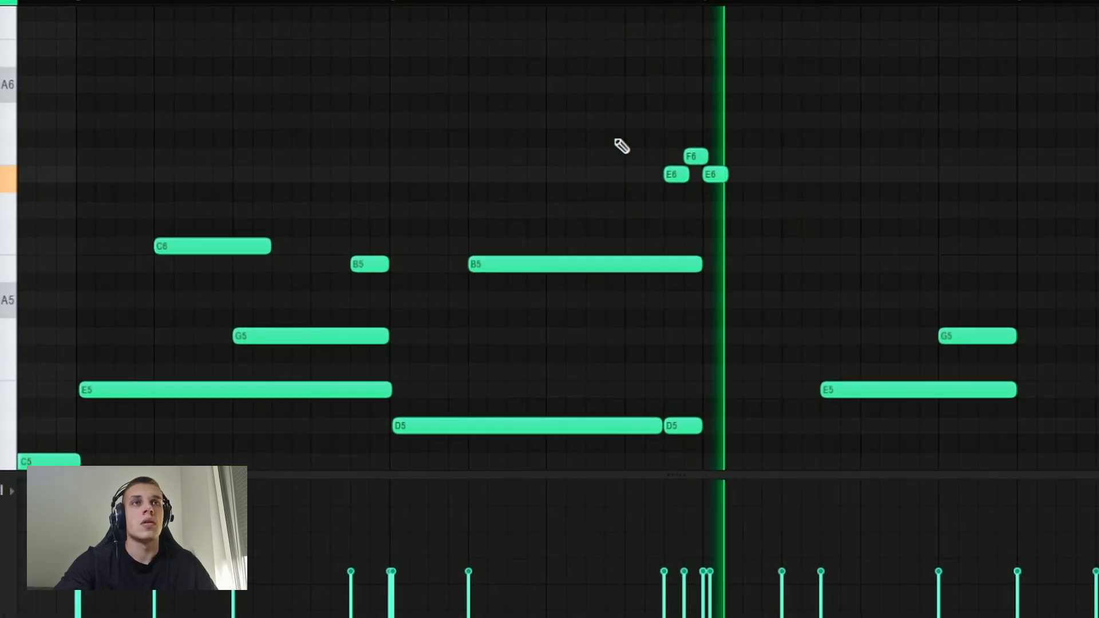
key("space")
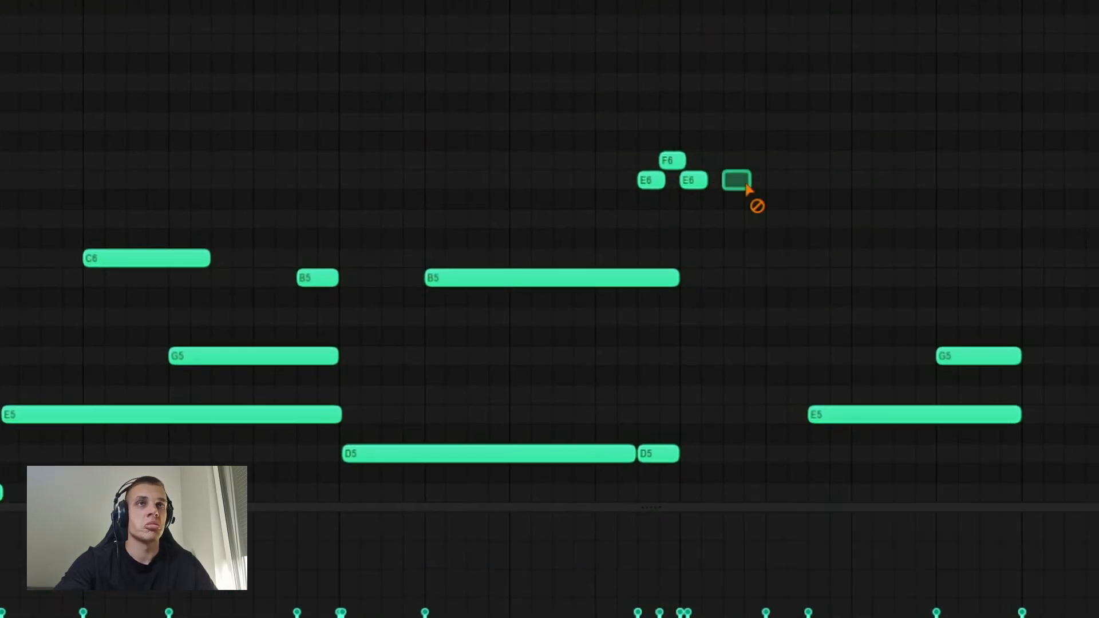
left_click_drag(714, 179, 1003, 178)
key("space")
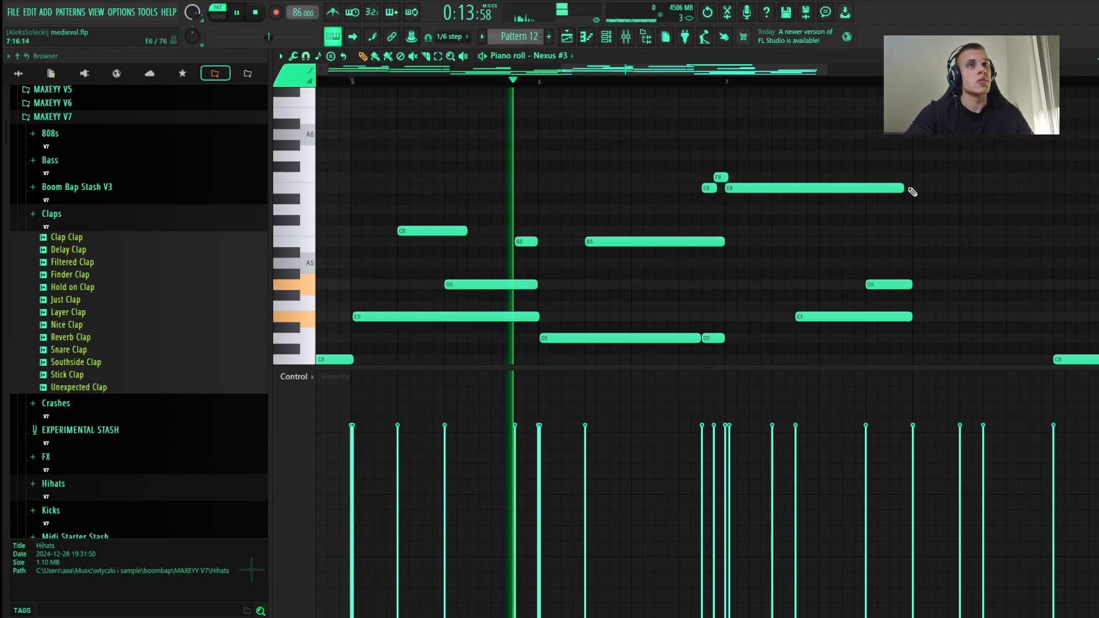
left_click_drag(897, 188, 912, 188)
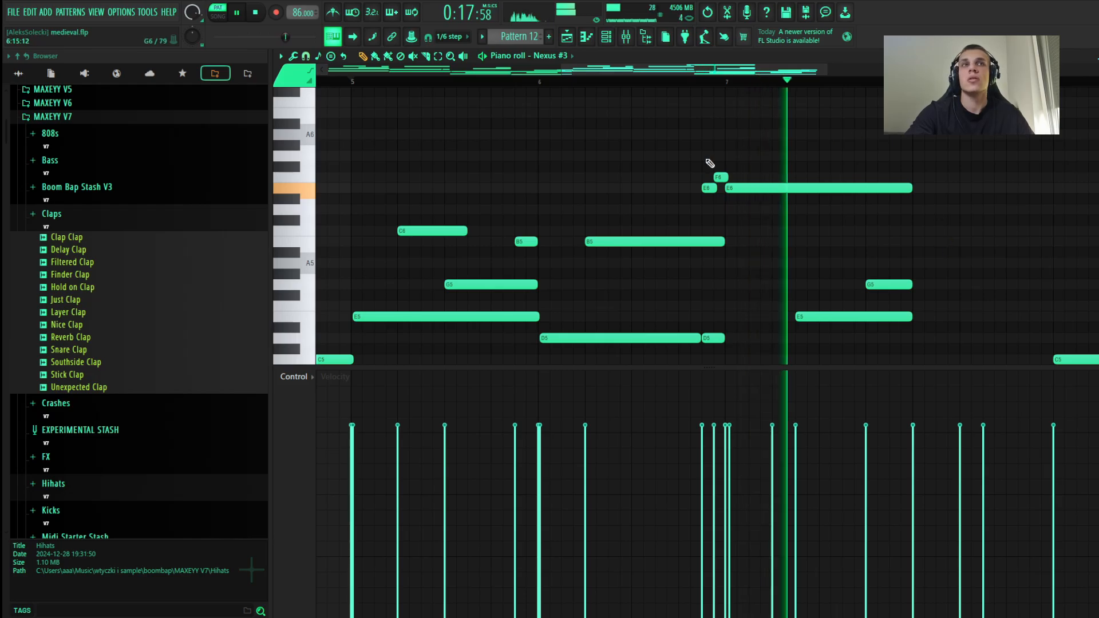
Step: Open the Nexus #3 melody in the Omnis...us #3 pattern and listen through its eight bars
scroll(698, 220, "down", 3)
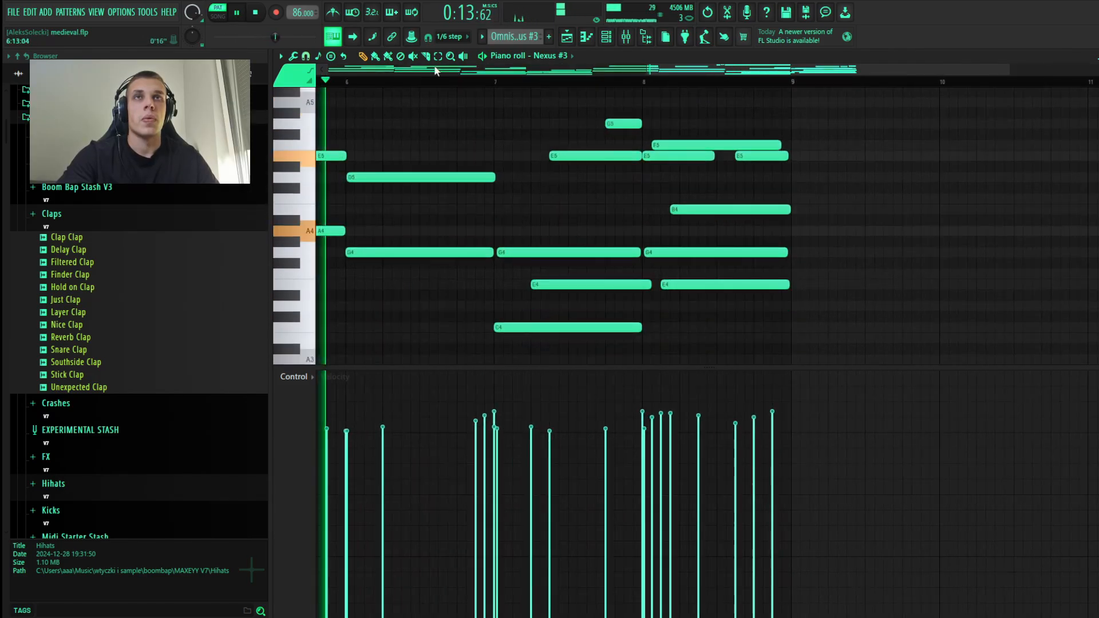
scroll(558, 166, "down", 3)
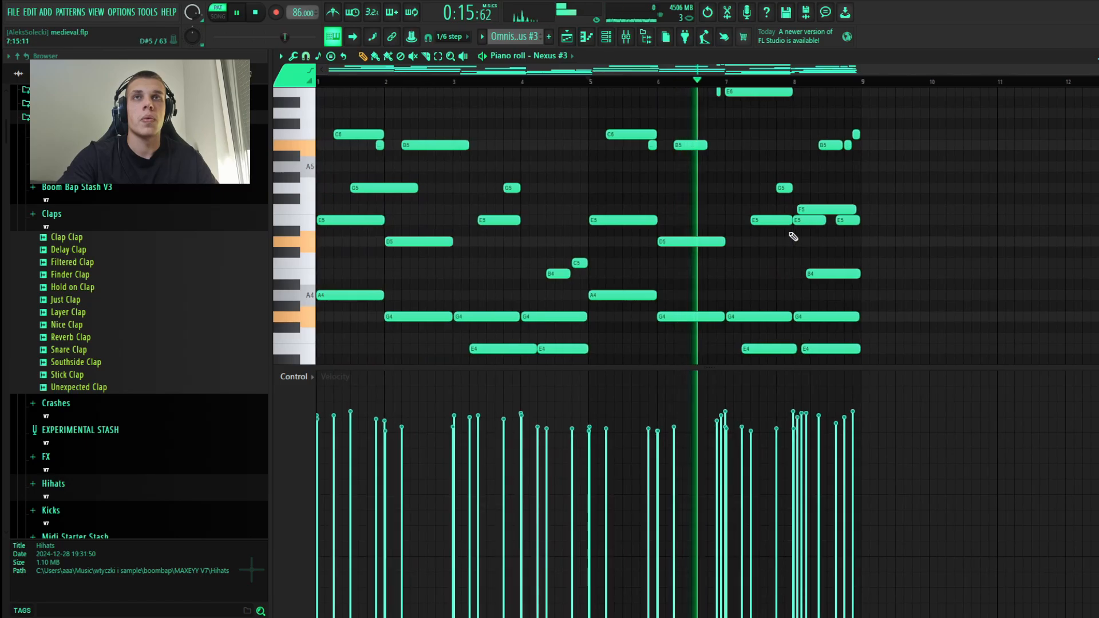
scroll(939, 209, "down", 3)
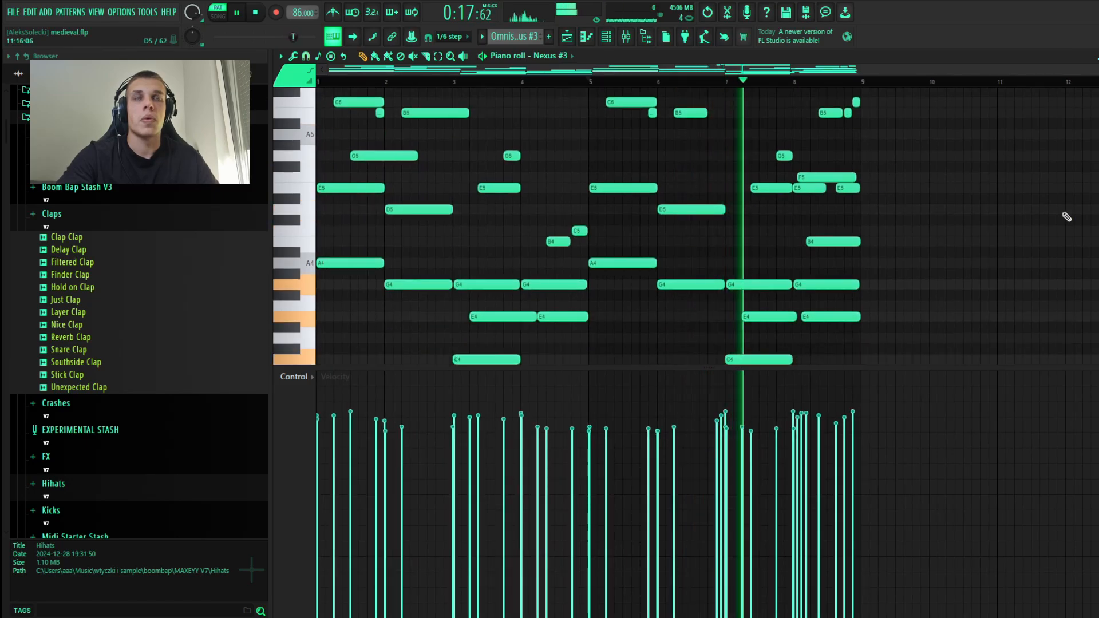
scroll(1065, 219, "up", 3)
scroll(1064, 221, "down", 3)
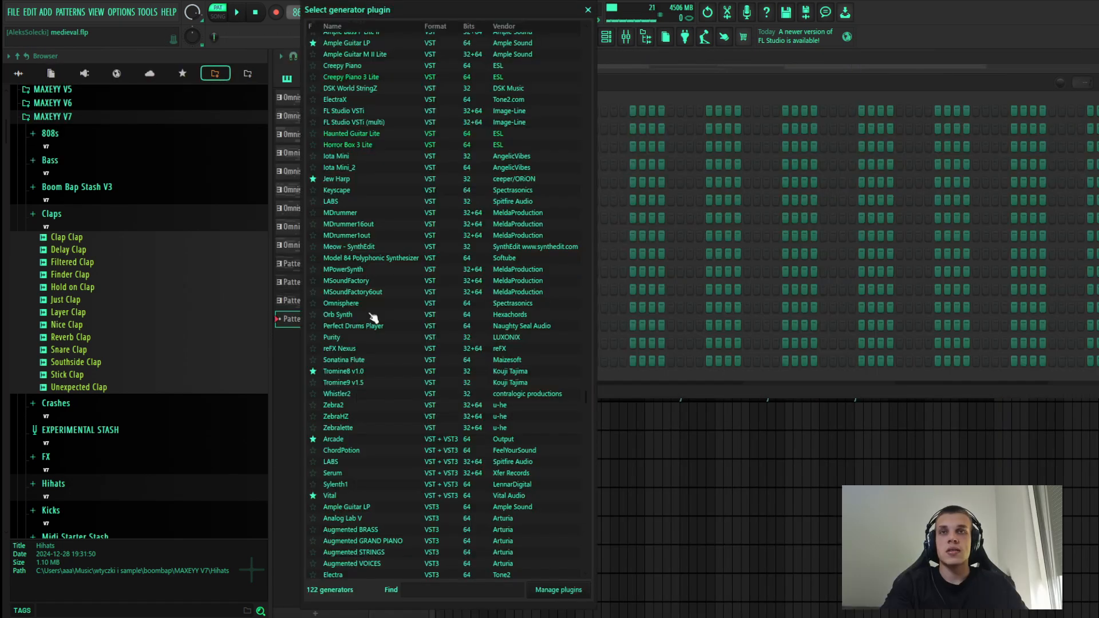
Step: Add an Omnisphere instrument with the Turkish Dulcimers patch and open its piano roll
left_click(346, 303)
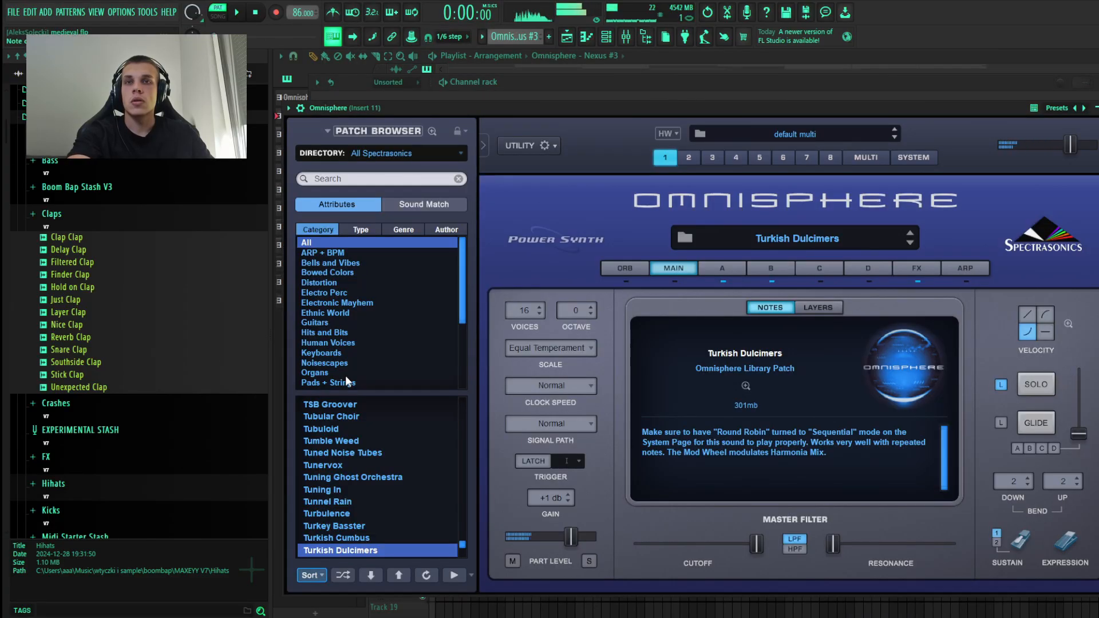
left_click_drag(807, 108, 805, 103)
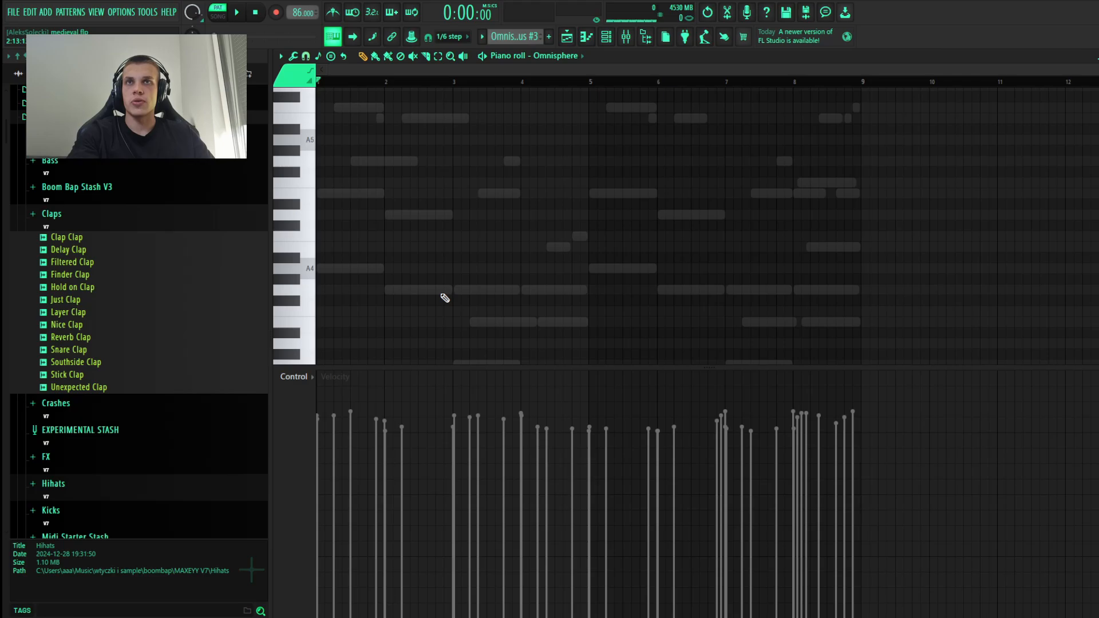
scroll(445, 298, "up", 1)
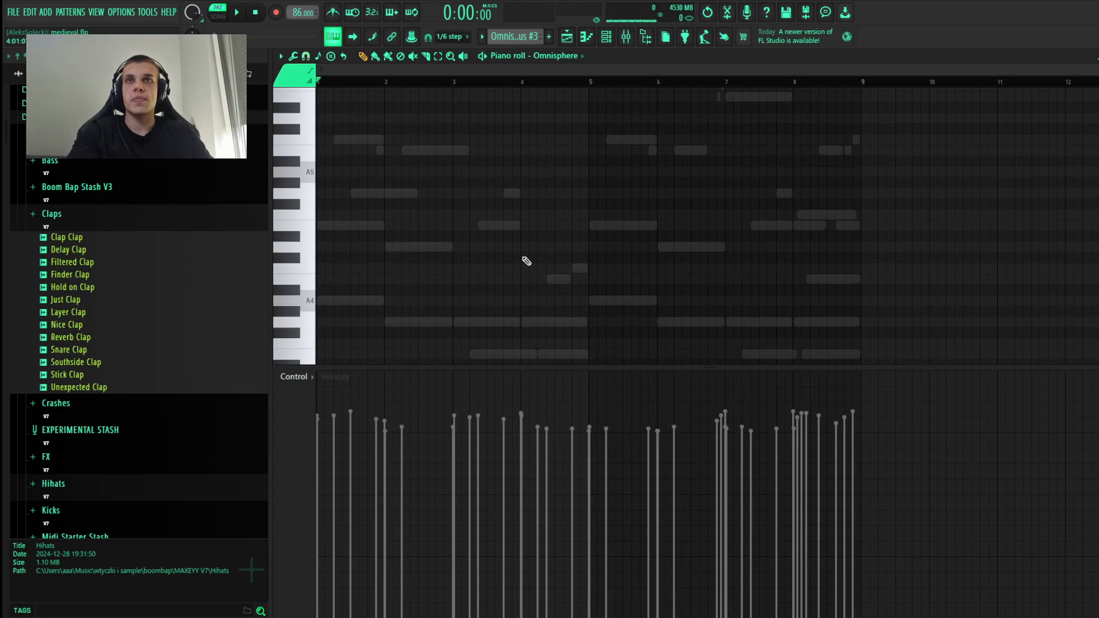
Step: Place a G5 in the Omnisphere part halfway through bar 1, over the ghosted G5, and trim it to the bar's end
scroll(519, 256, "down", 1)
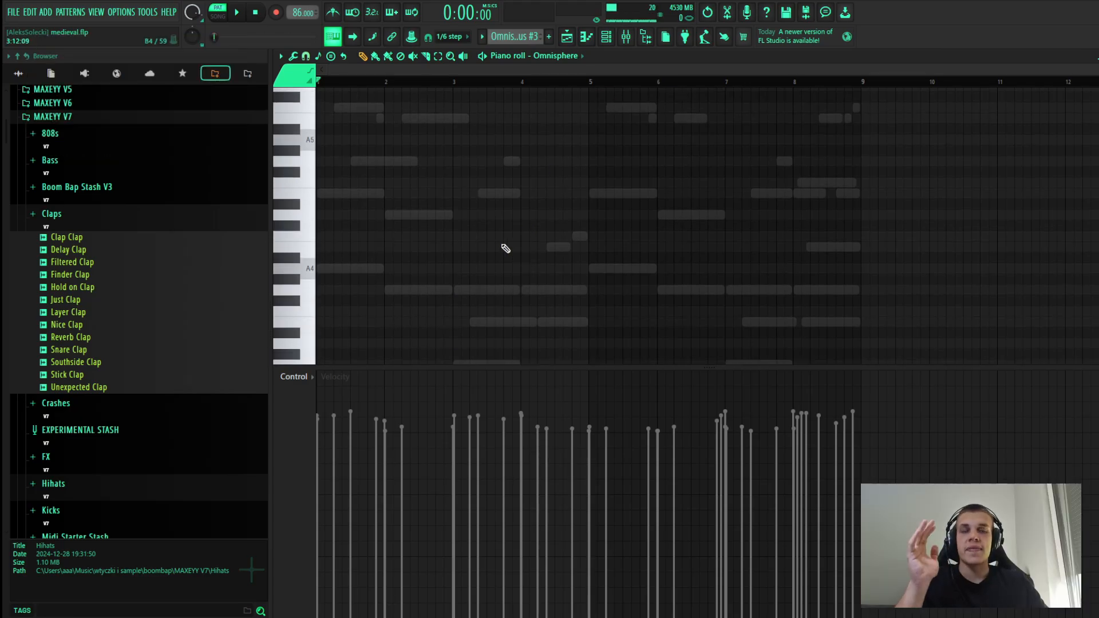
scroll(376, 252, "up", 1)
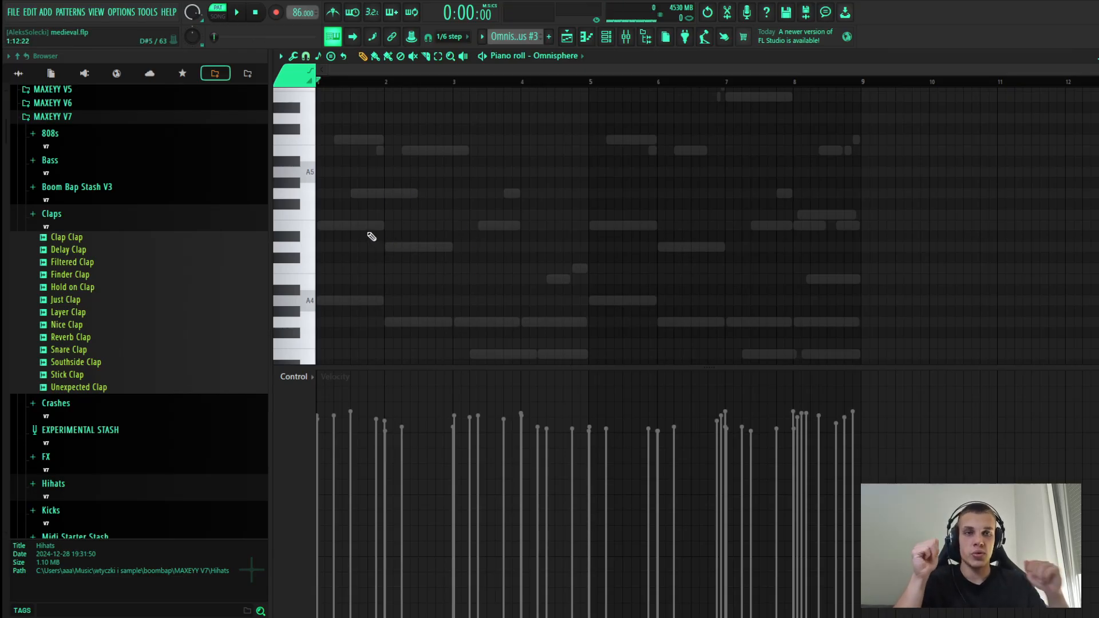
key("space")
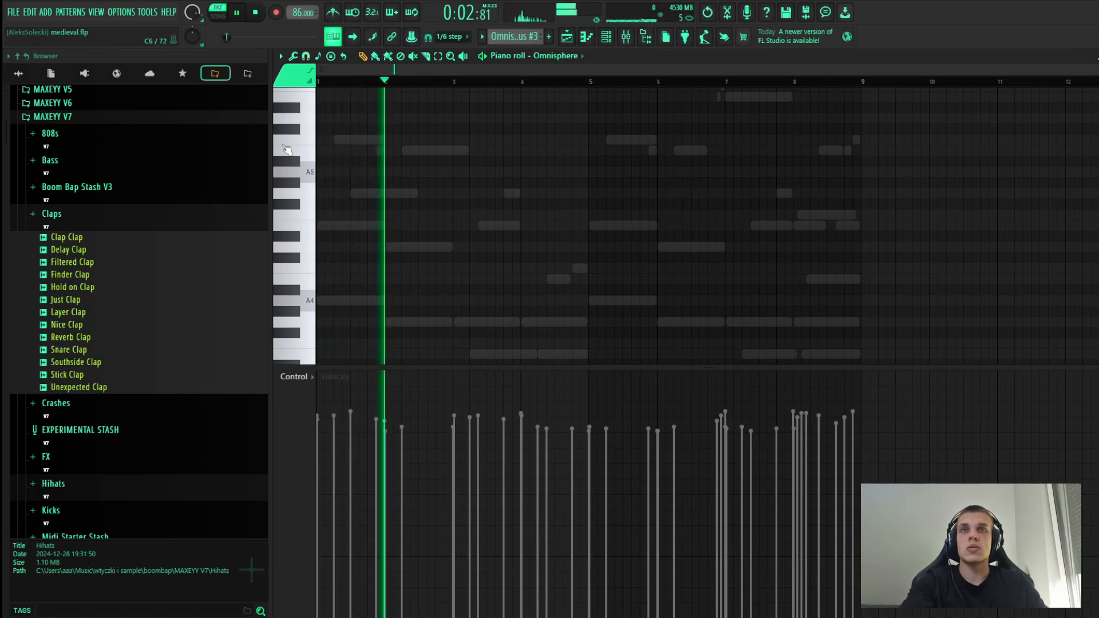
key("space")
scroll(346, 198, "up", 5, "ctrl")
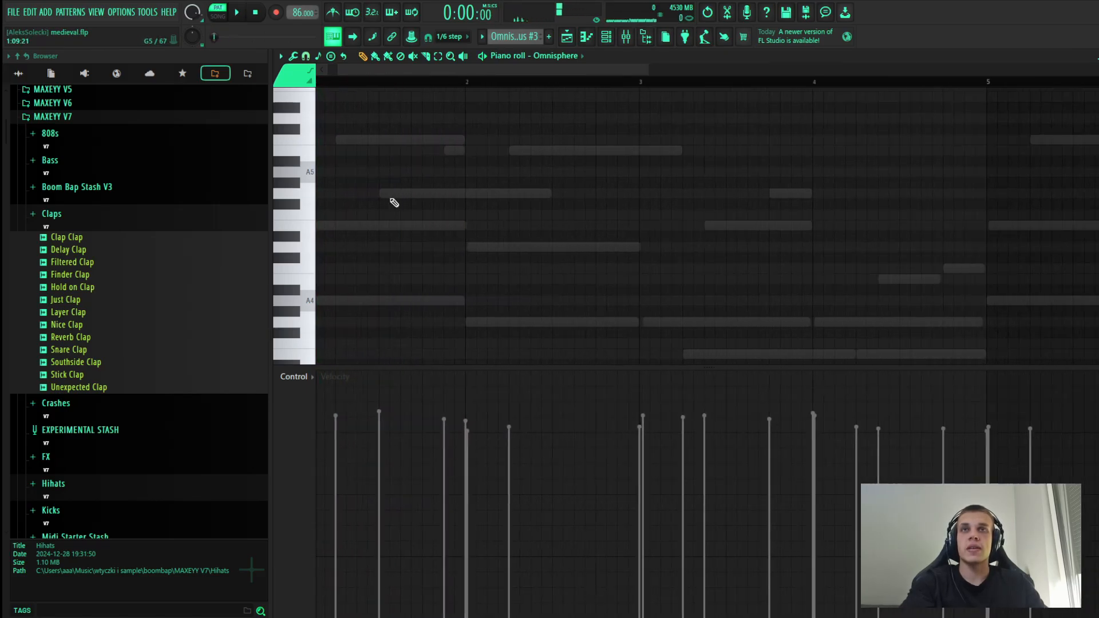
key("space")
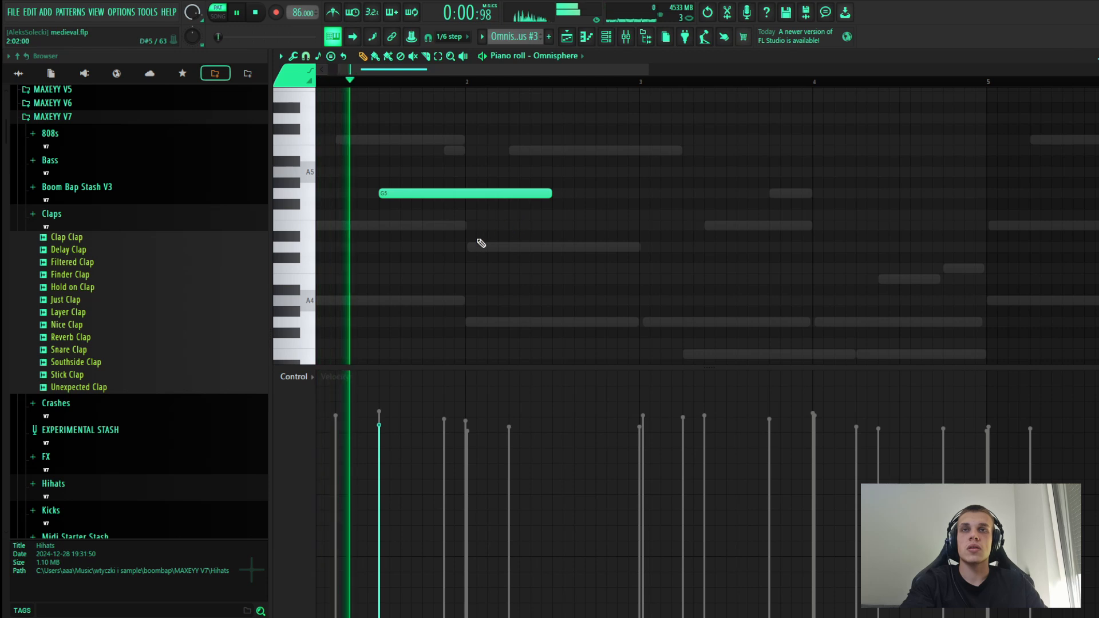
key("space")
left_click_drag(551, 193, 463, 188)
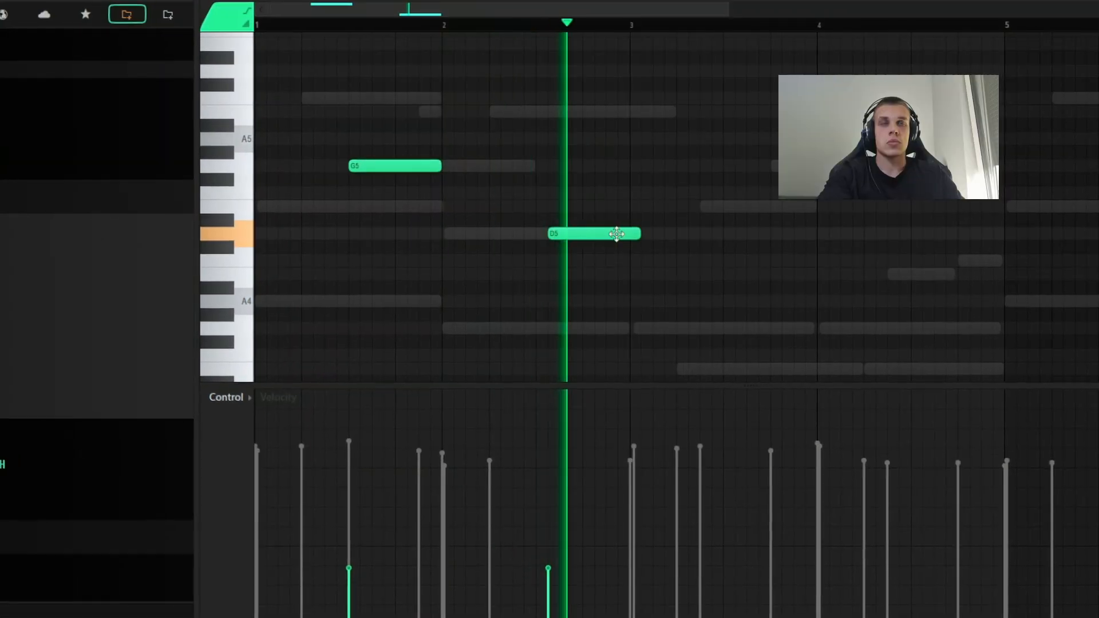
Step: Try a short D5 followed by an E5 in the second half of bar 2 of the Omnisphere part
key("space")
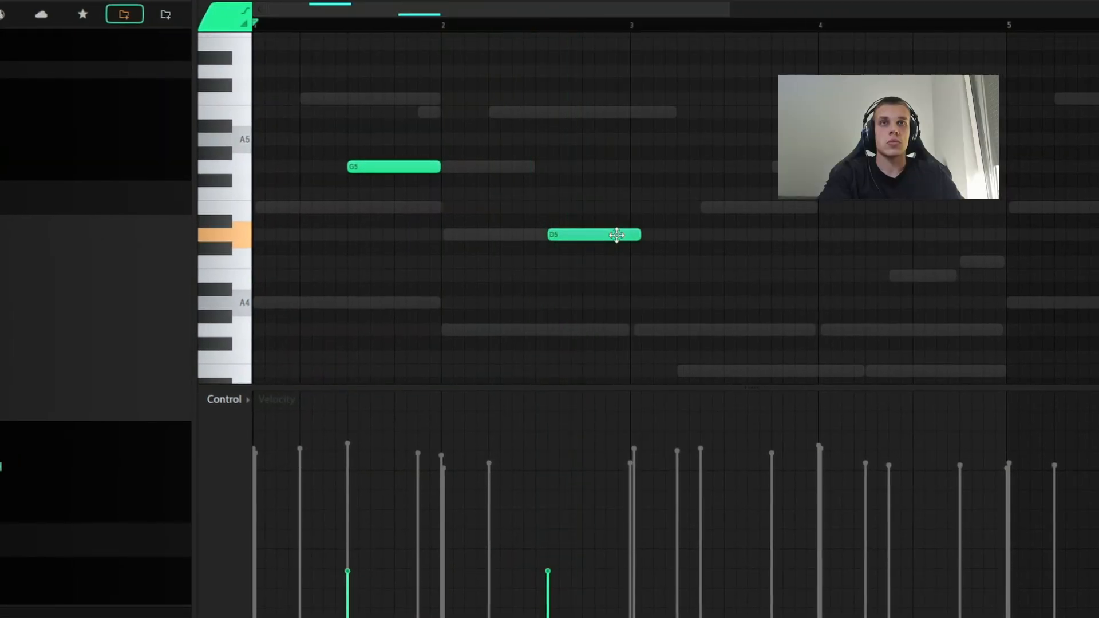
left_click_drag(625, 233, 577, 229)
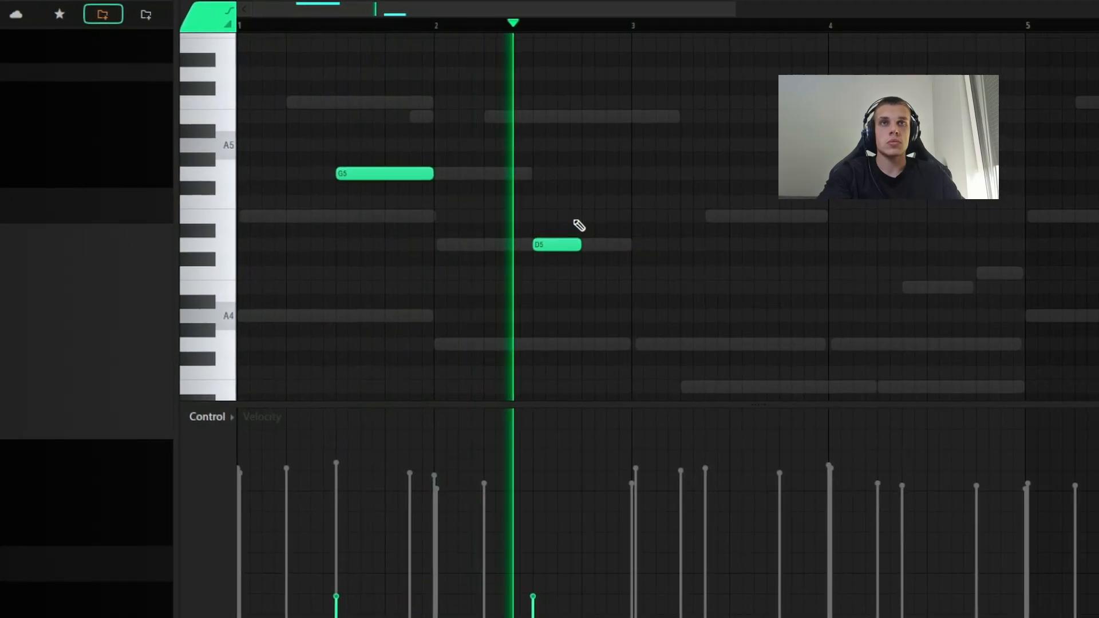
left_click(589, 219)
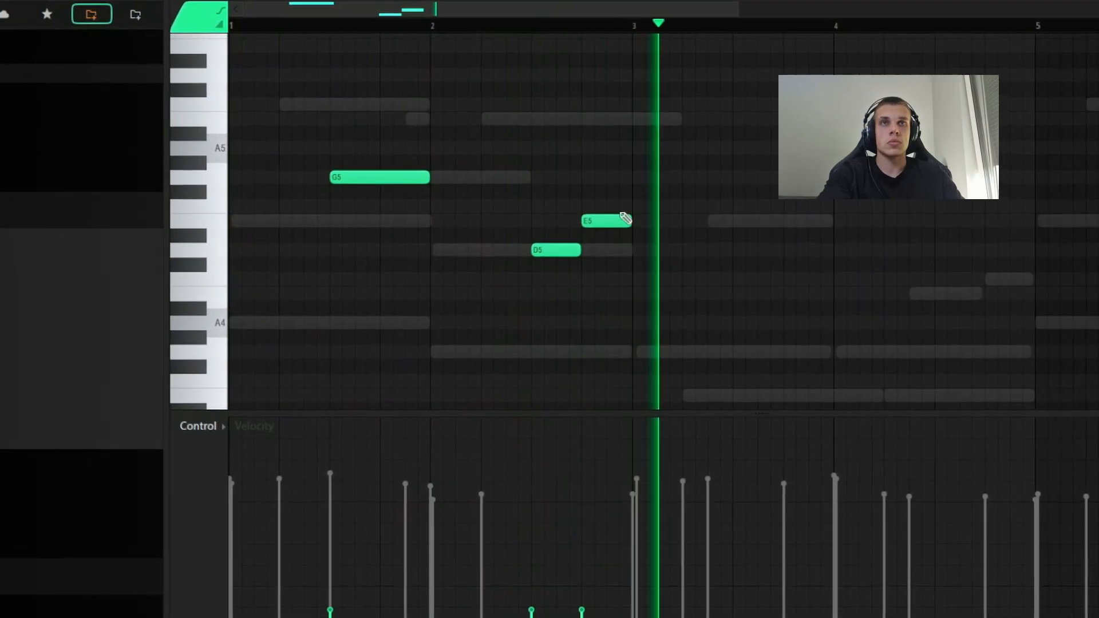
Step: Replace the trial D5 and E5 with a short D5 at the end of bar 2 and an E5 at the start of bar 3
key("space")
right_click(605, 223)
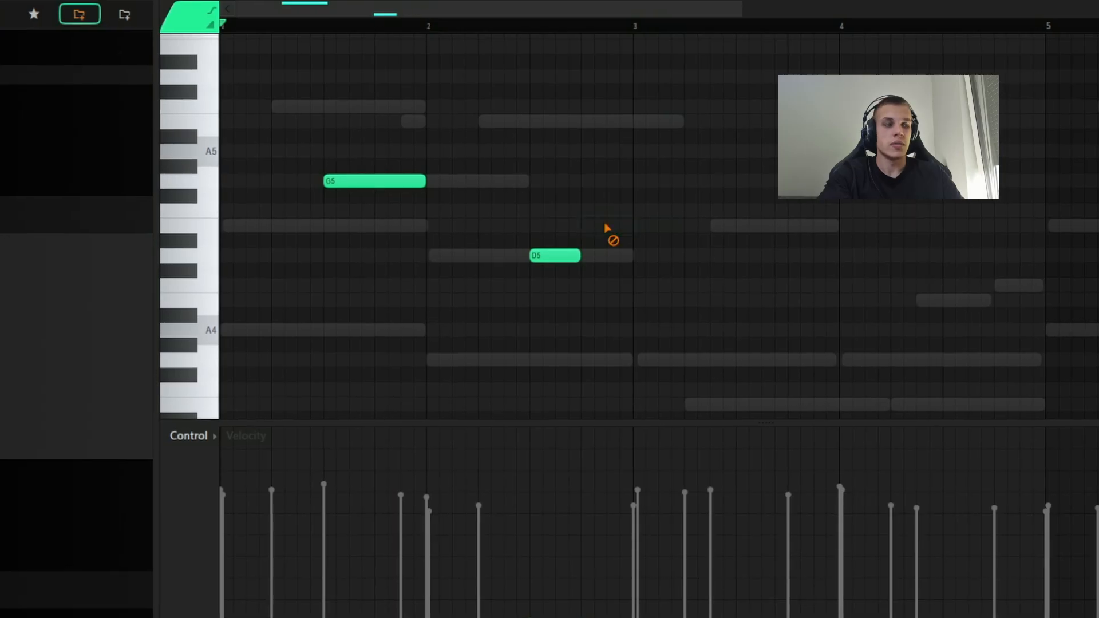
right_click(575, 256)
left_click_drag(589, 252, 605, 280)
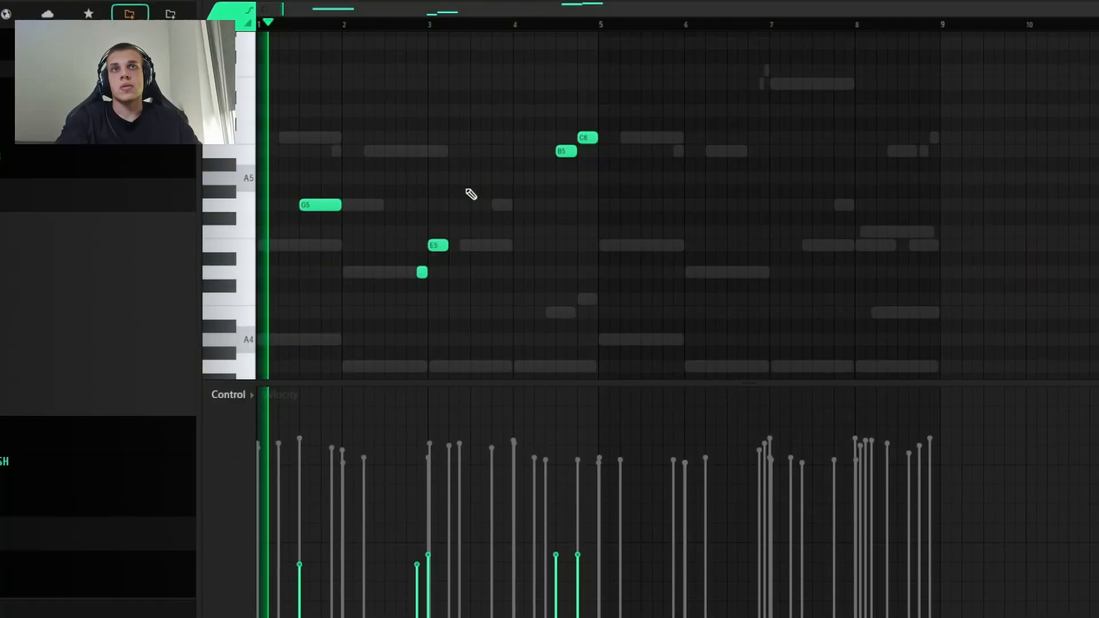
Step: Copy the G5 to the second half of bar 5 and the D5–E5 pair across the boundary of bars 6 and 7
left_click_drag(498, 294, 408, 227)
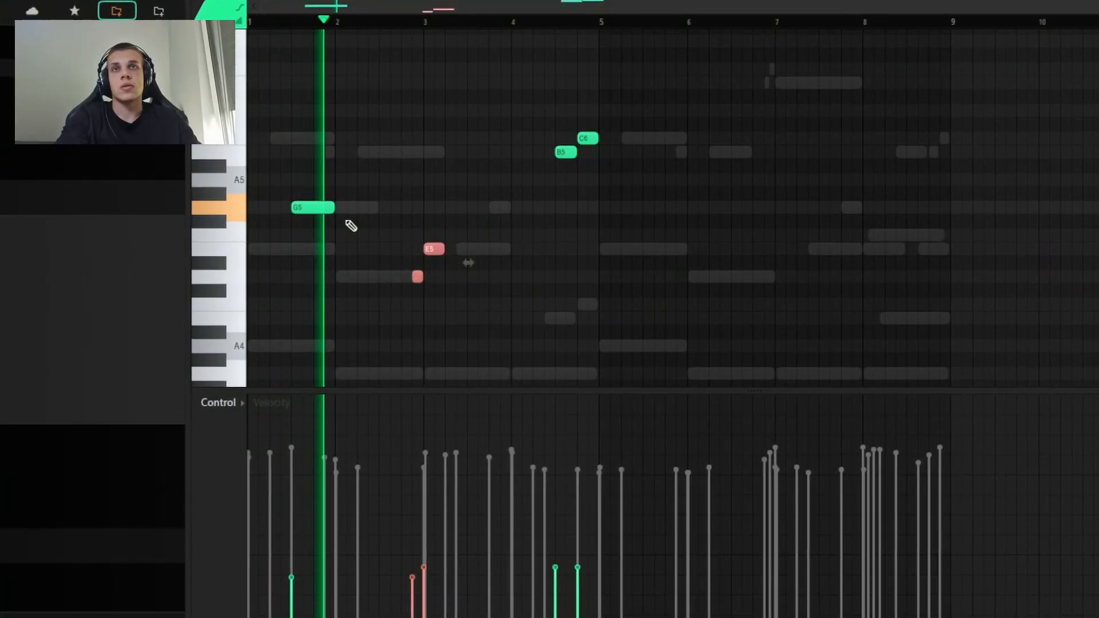
left_click_drag(671, 217, 649, 218)
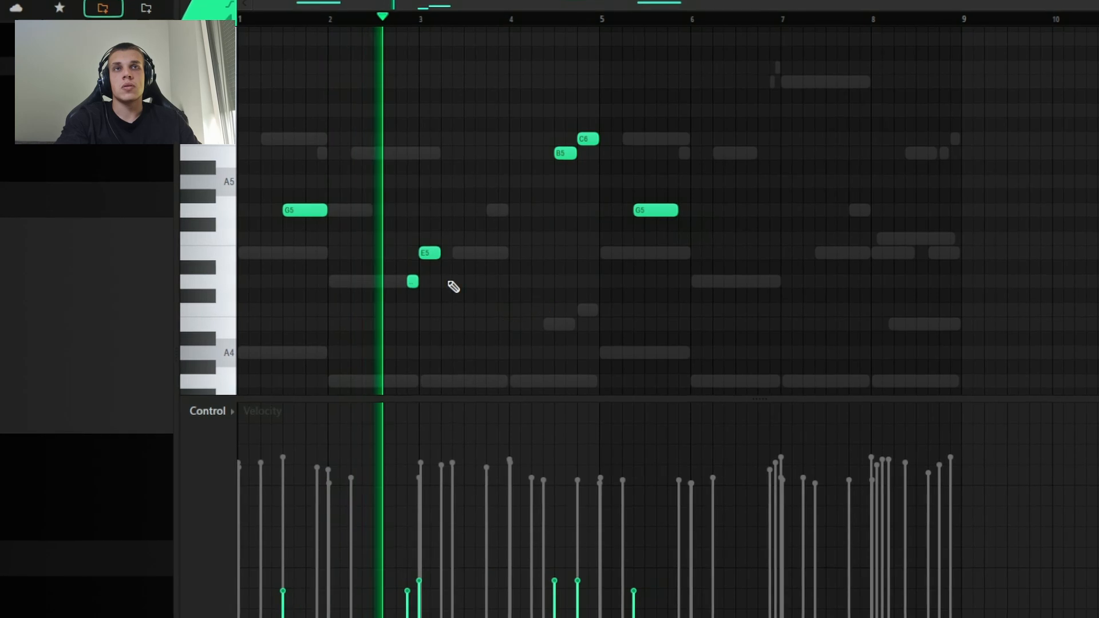
left_click_drag(460, 334, 397, 236)
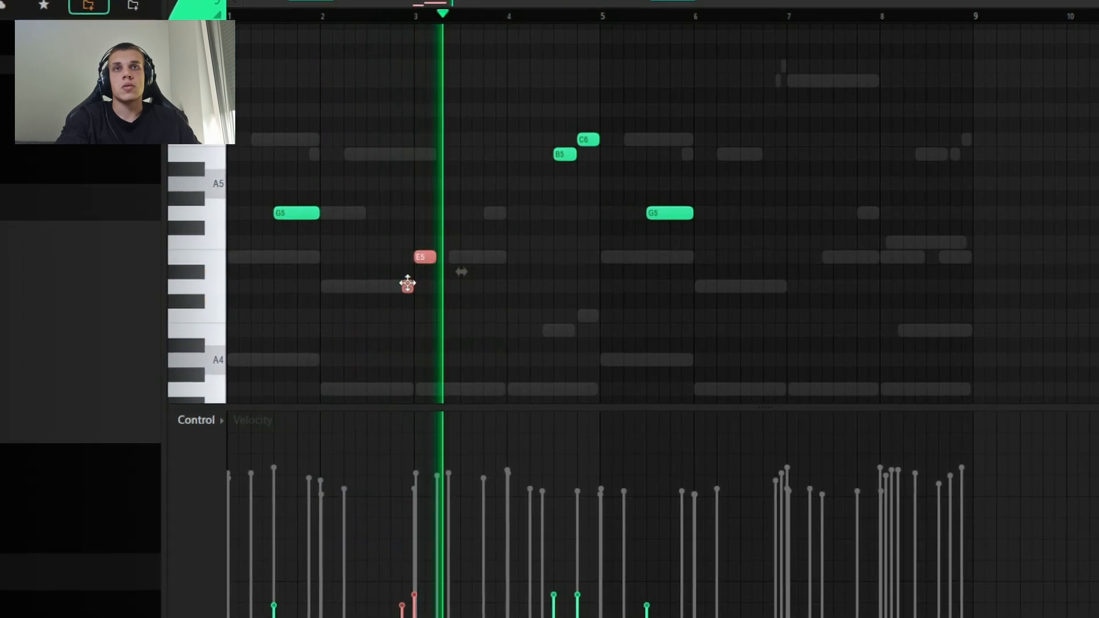
left_click_drag(410, 286, 781, 293)
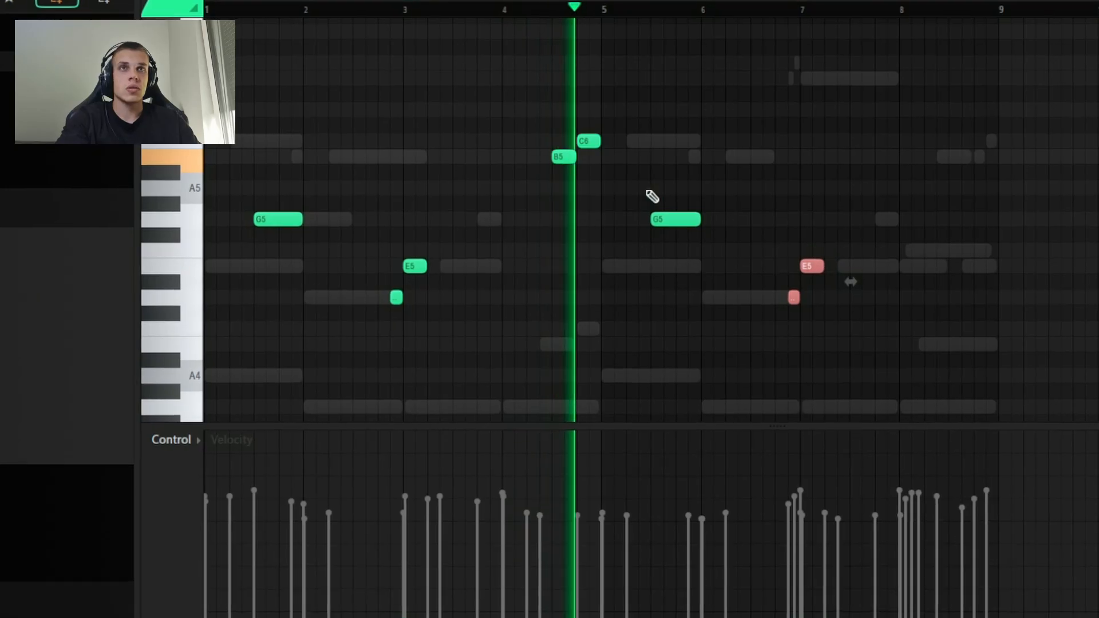
left_click(1030, 254, "ctrl")
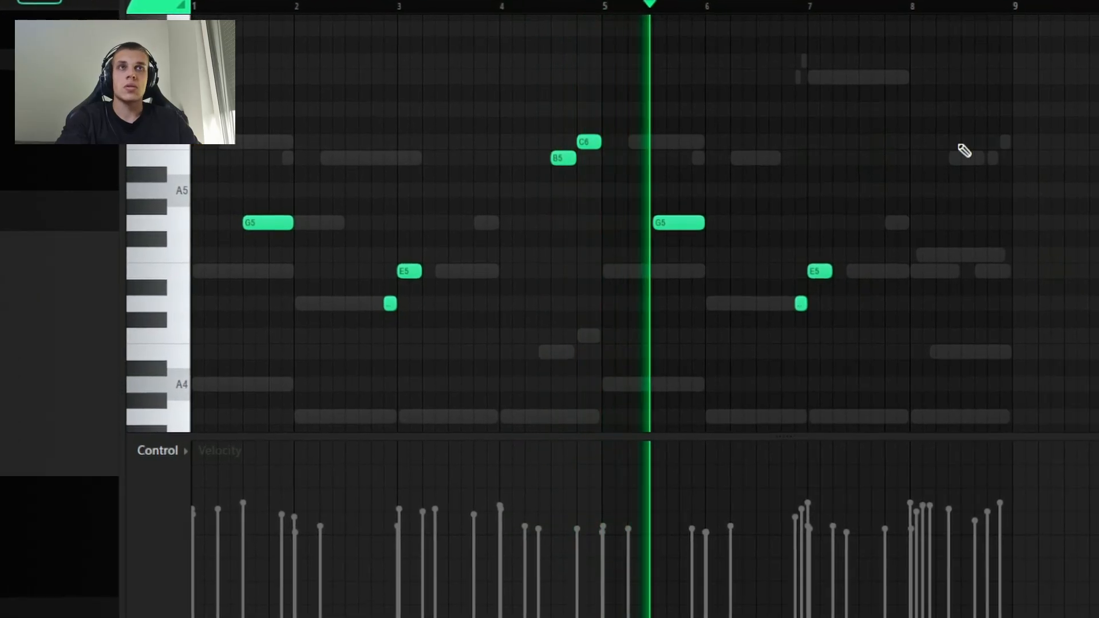
Step: Add a C6 followed by a B5 in the second half of bar 8 of the Omnisphere part and play it back
left_click(961, 141)
left_click(975, 158)
left_click_drag(996, 159, 993, 131)
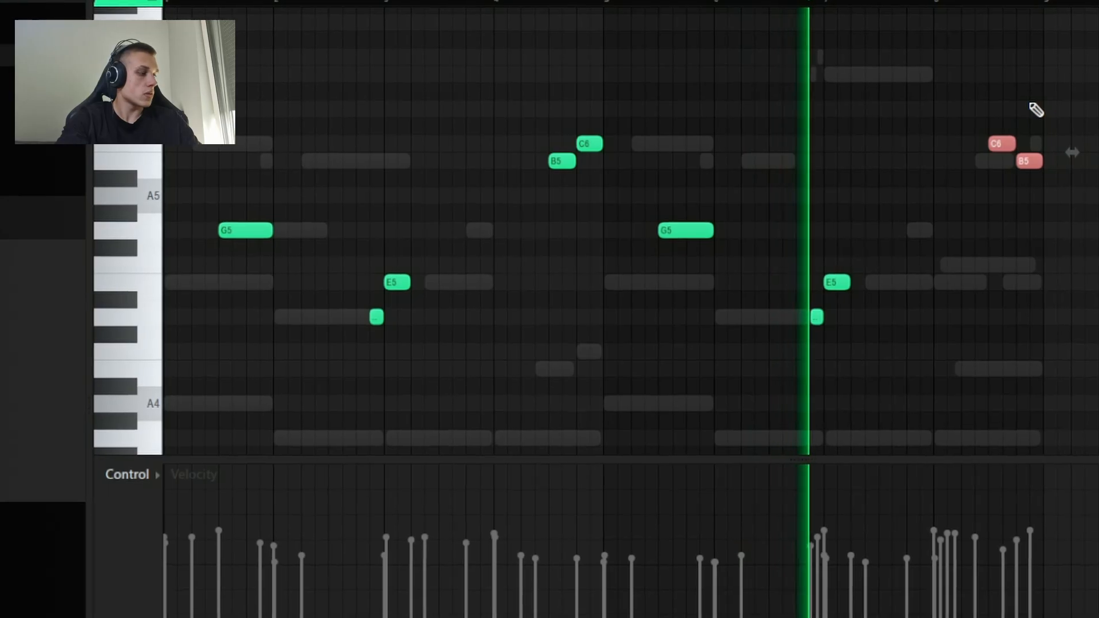
left_click(918, 95, "ctrl")
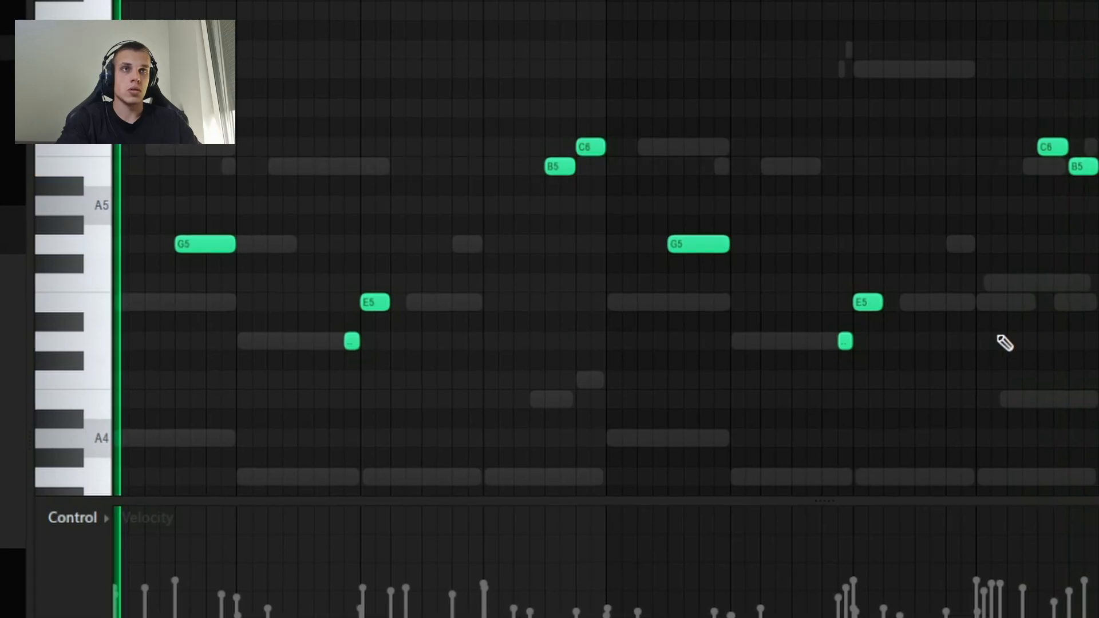
key("space")
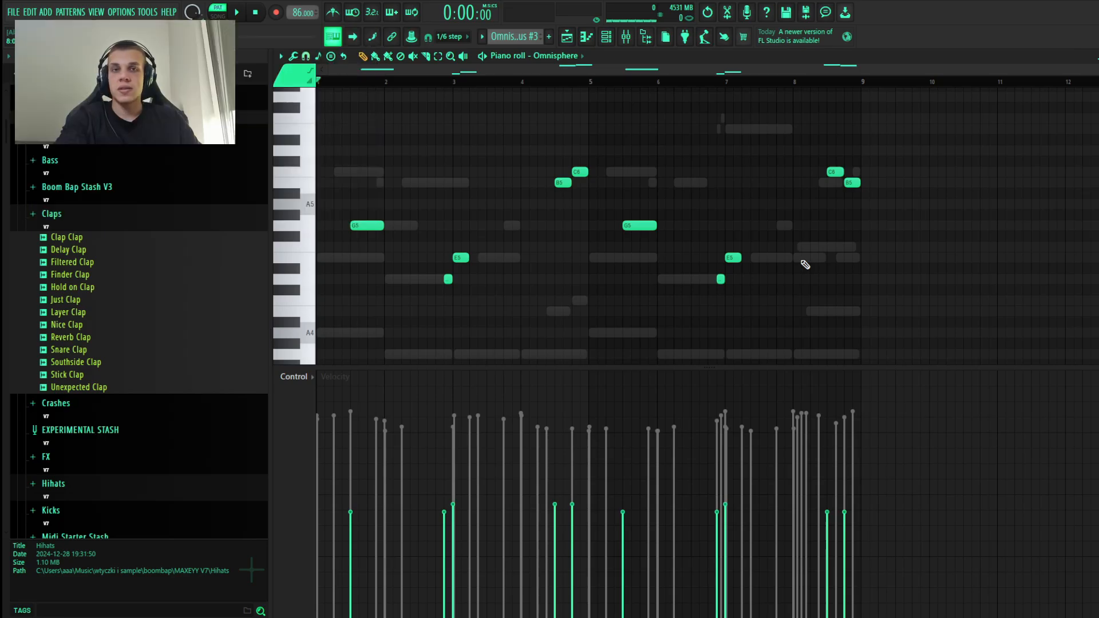
Step: Try a scattering of extra high notes in bar 3 of the Omnisphere part, including D#6, C6 and C#6
left_click_drag(479, 171, 470, 140)
left_click(488, 172)
left_click(506, 161)
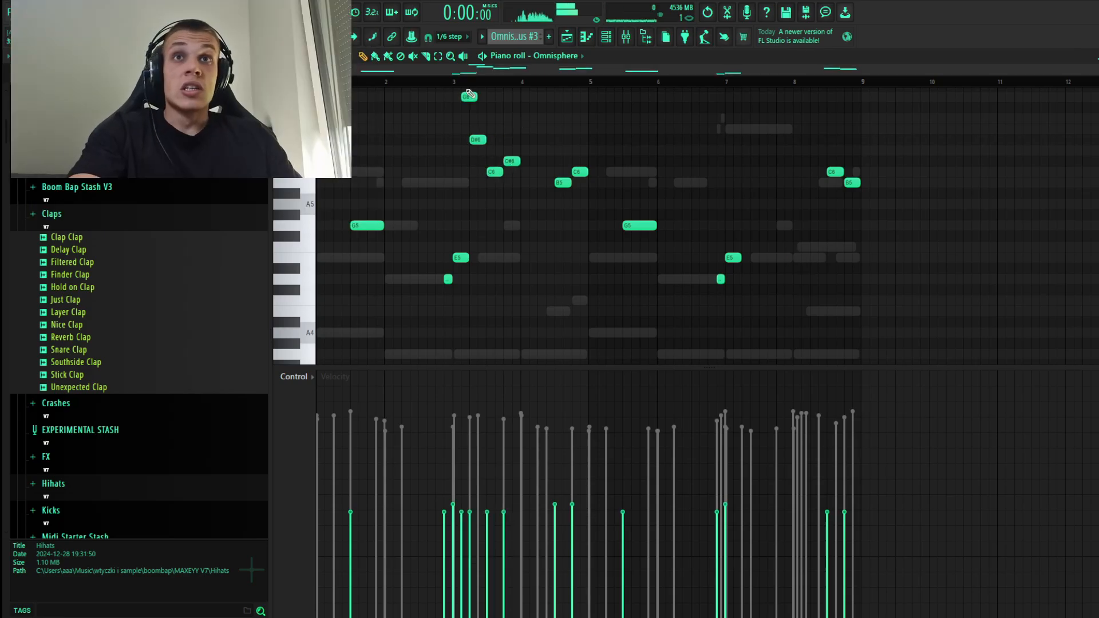
Step: Try extra D5, B4 and D#5 notes around bar 5 and a descending B4, A#4, A4, G#4 run in bar 6
left_click(582, 279)
left_click(600, 311)
left_click(608, 269)
left_click(633, 280)
left_click(676, 312)
left_click(684, 322)
left_click(701, 333)
left_click(710, 344)
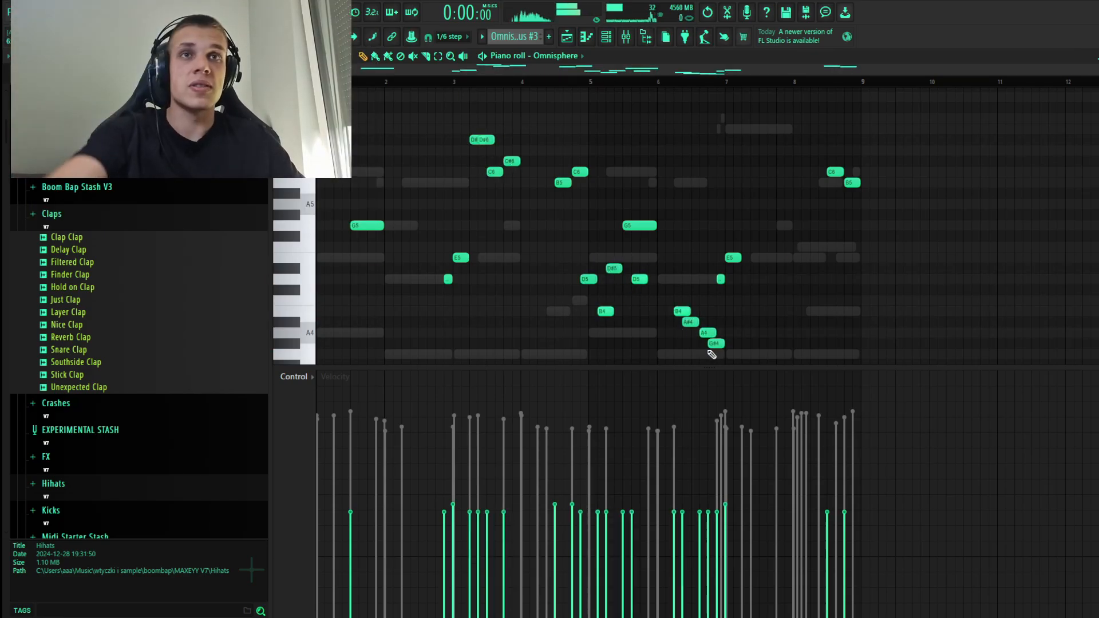
Step: Delete the descending B4 to G#4 trial run from bar 6 of the Omnisphere part
right_click(714, 344)
right_click(707, 333)
right_click(693, 322)
right_click(688, 313)
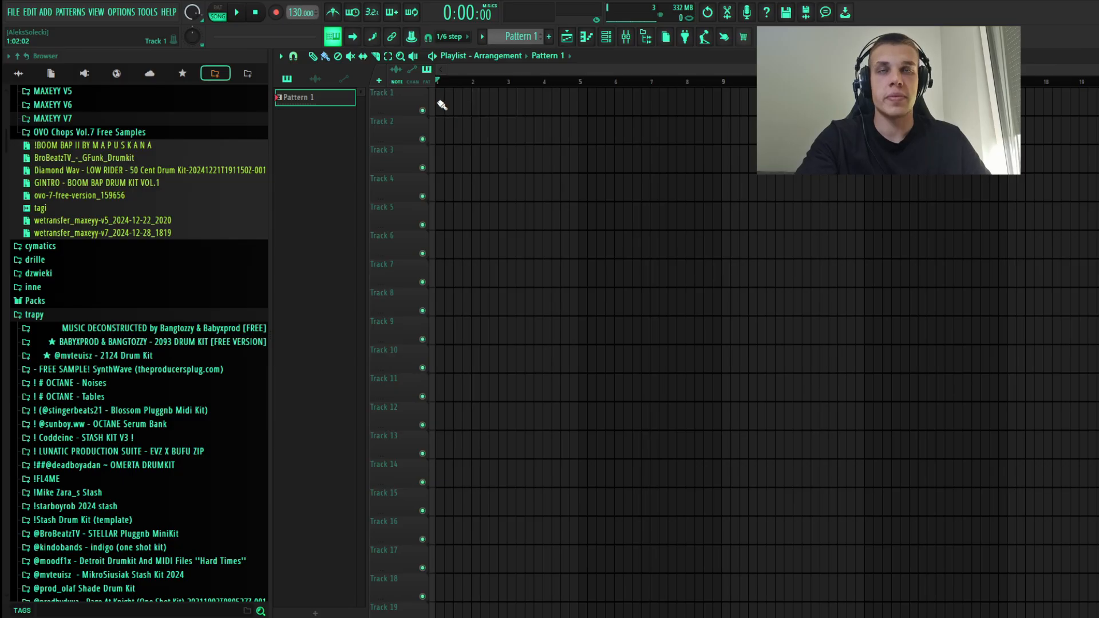
Step: Split Pattern 1 by channel so each instrument gets its own pattern
right_click(312, 97)
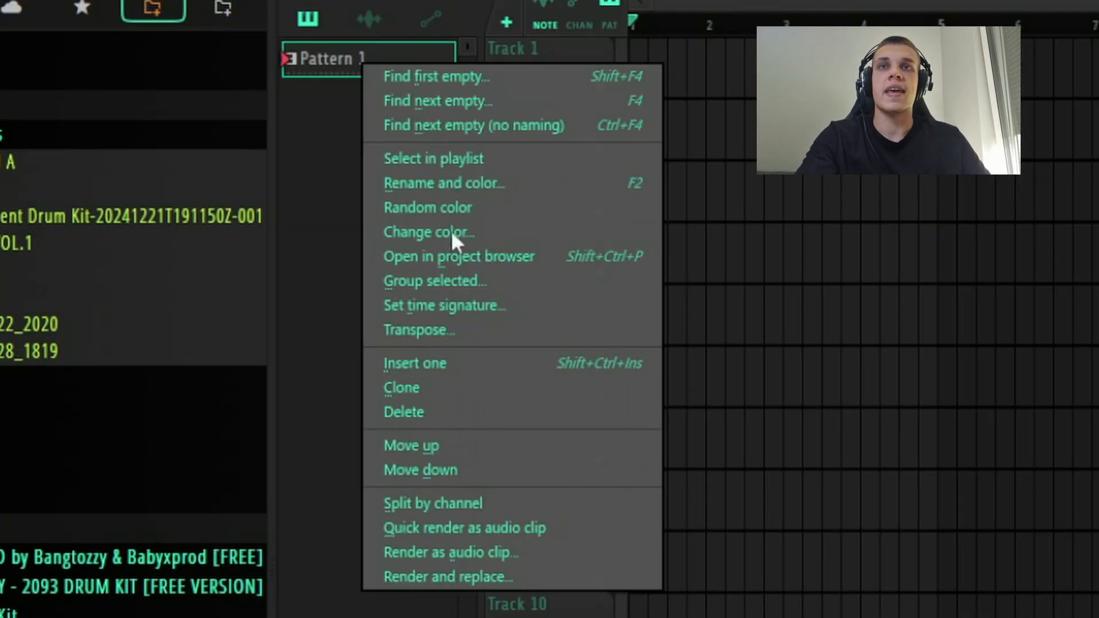
left_click(477, 504)
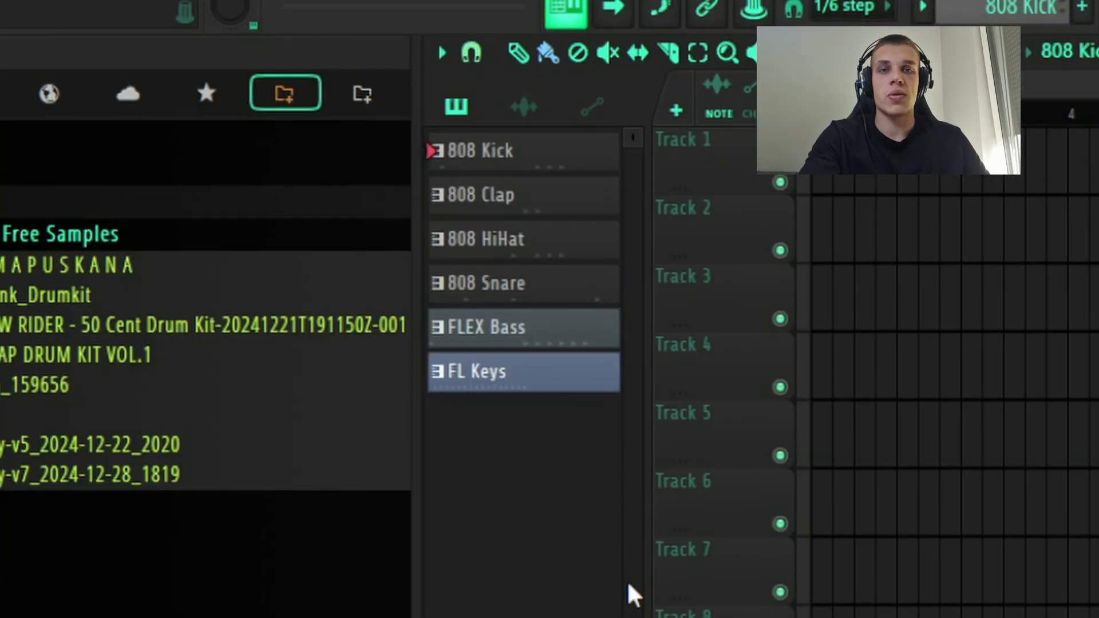
left_click_drag(572, 194, 980, 258)
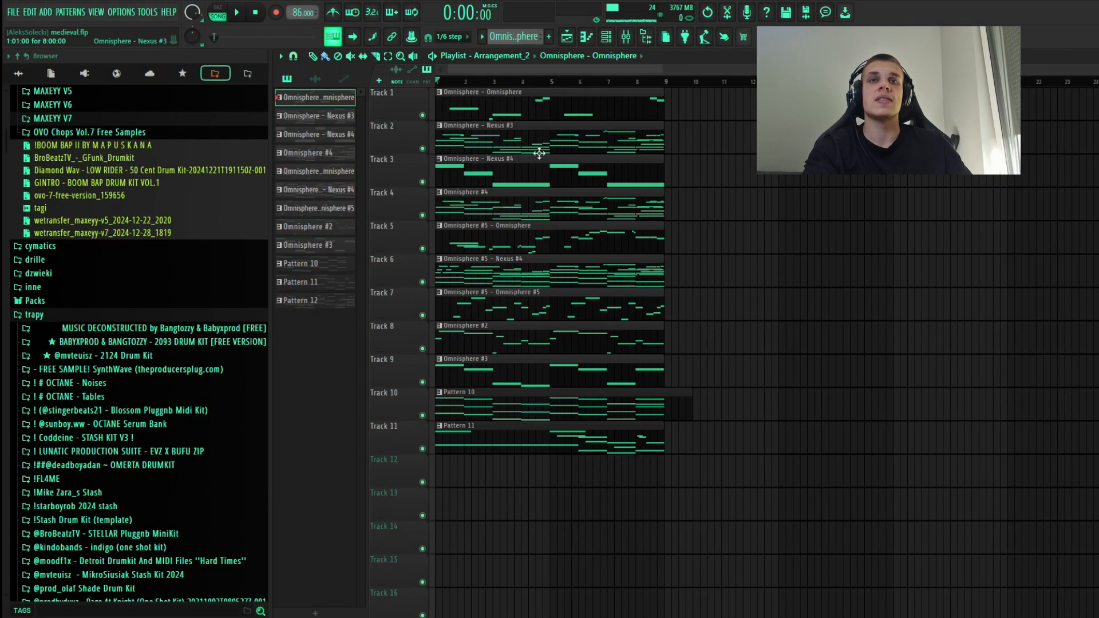
Step: Play the stacked medieval arrangement briefly and shift the clips on tracks 1–10 to bar 9, leaving Pattern 11 at bar 1
key("space")
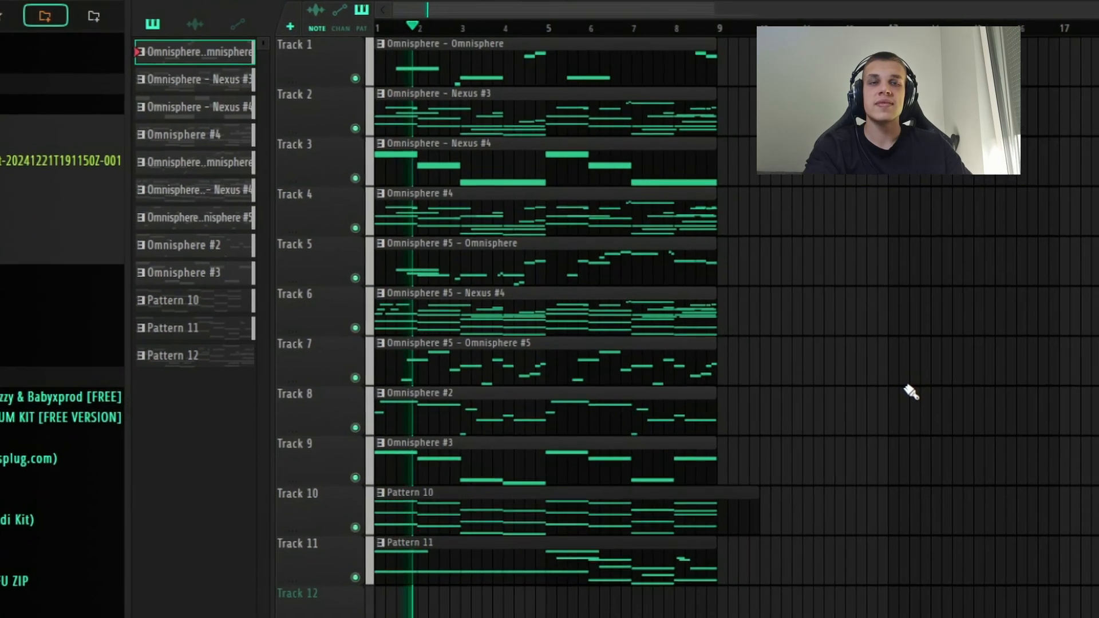
key("space")
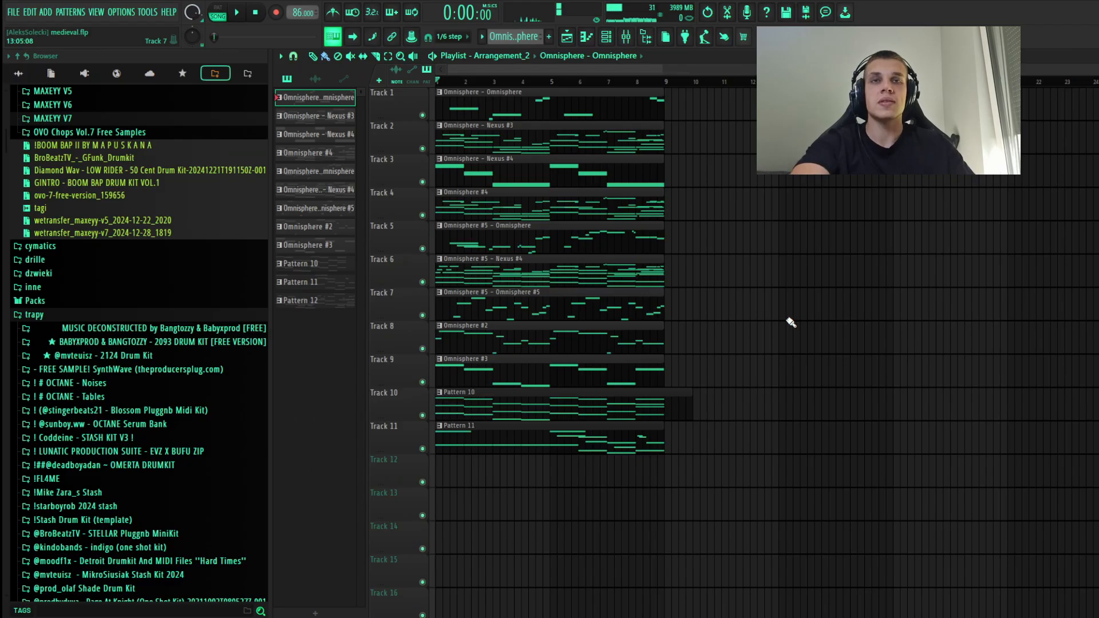
left_click_drag(736, 401, 527, 121)
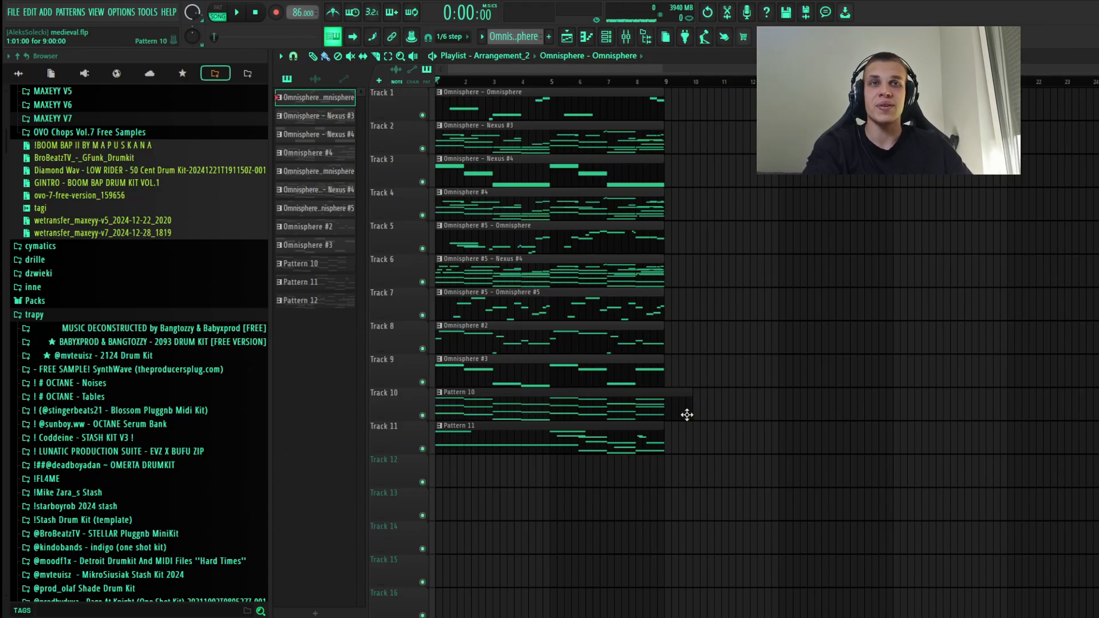
left_click_drag(687, 414, 490, 95)
left_click_drag(490, 94, 706, 85)
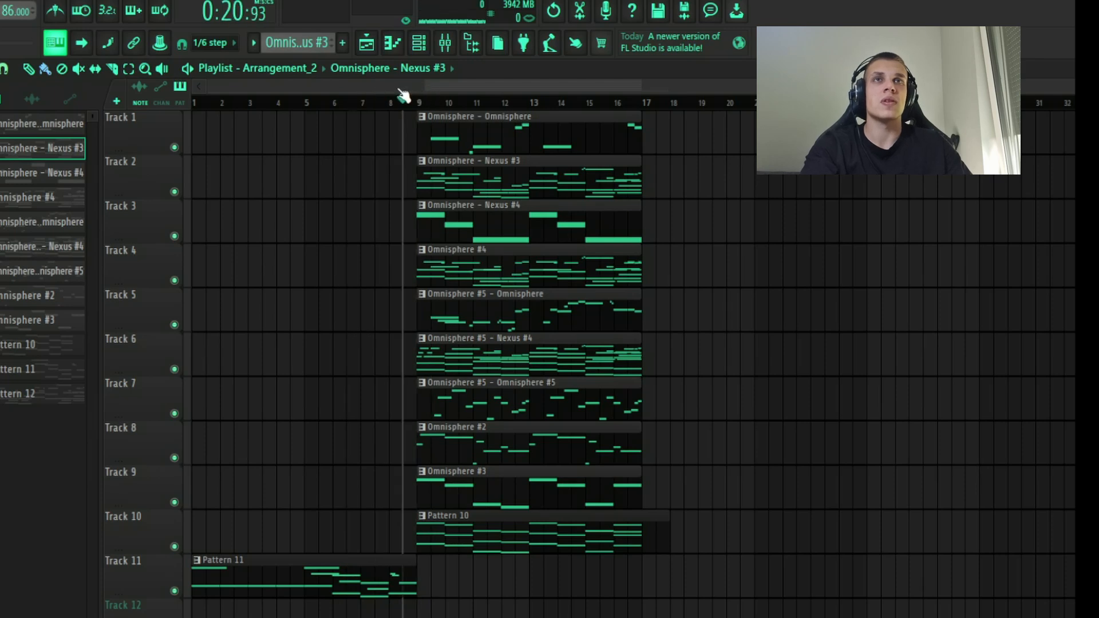
Step: Move the clips on tracks 3–10 to bar 17, keeping the Omnisphere and Nexus #3 clips at bar 9
left_click_drag(673, 550, 700, 231)
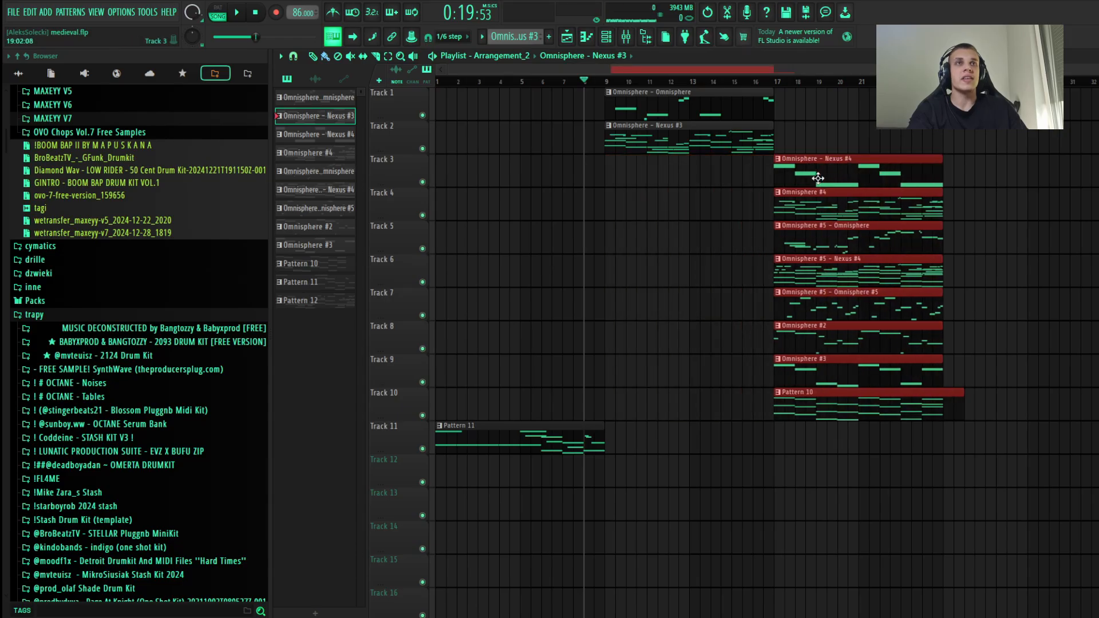
left_click(663, 161, "ctrl")
scroll(663, 158, "up", 1)
scroll(630, 144, "down", 2)
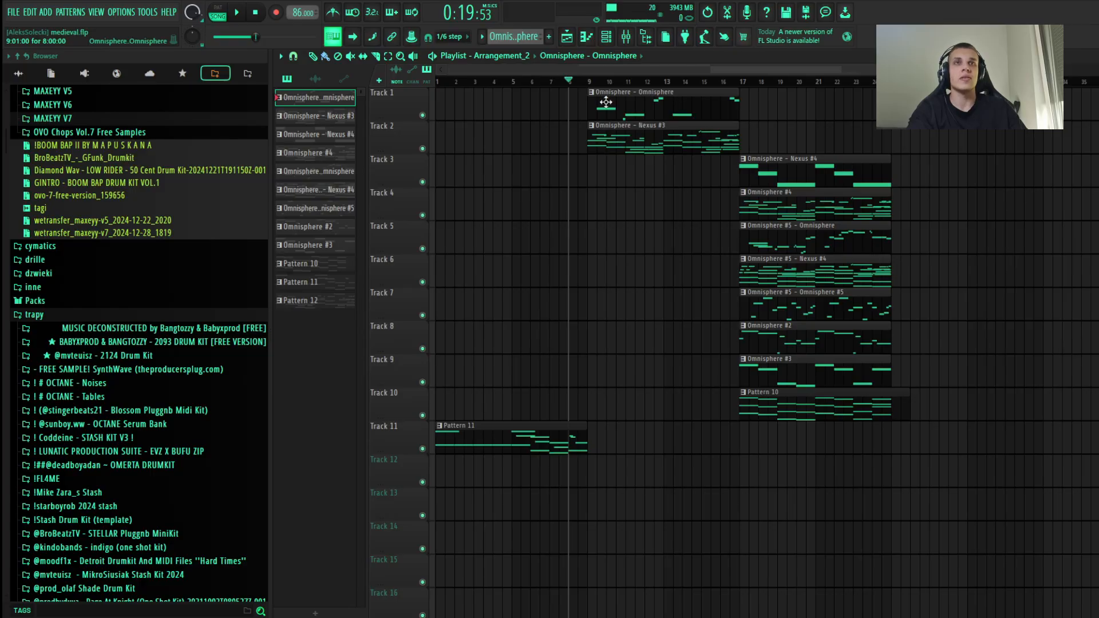
Step: Audition the section from bar 9, copy the Omnisphere #5 – Omnisphere #5 clip there and move Omnisphere #4 to track 3 at bar 9
key("space")
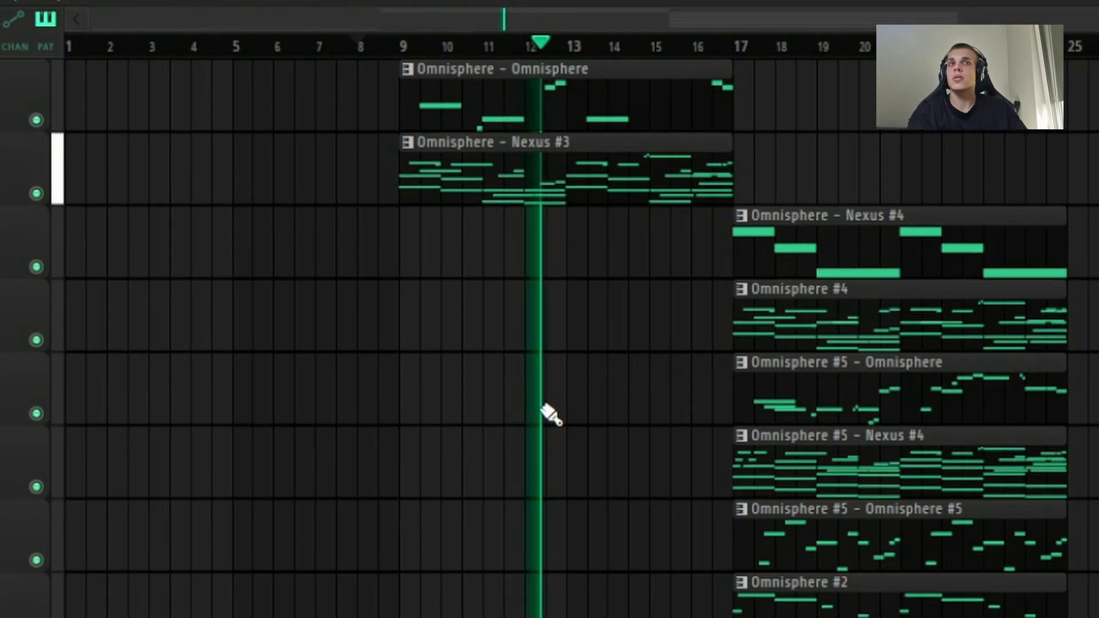
key("space")
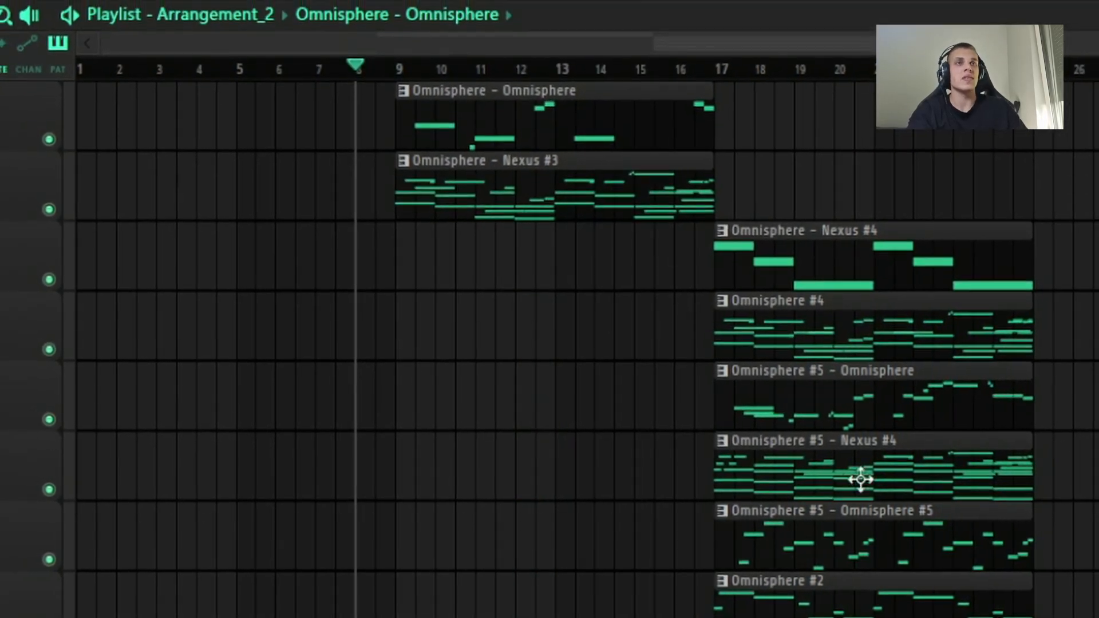
left_click_drag(871, 528, 561, 493)
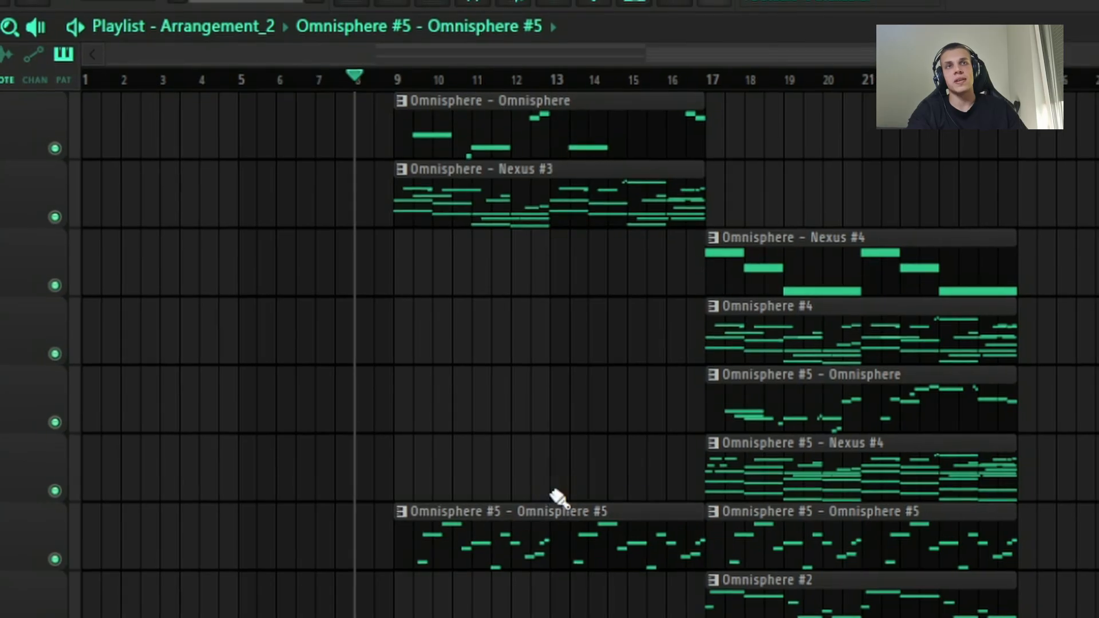
key("space")
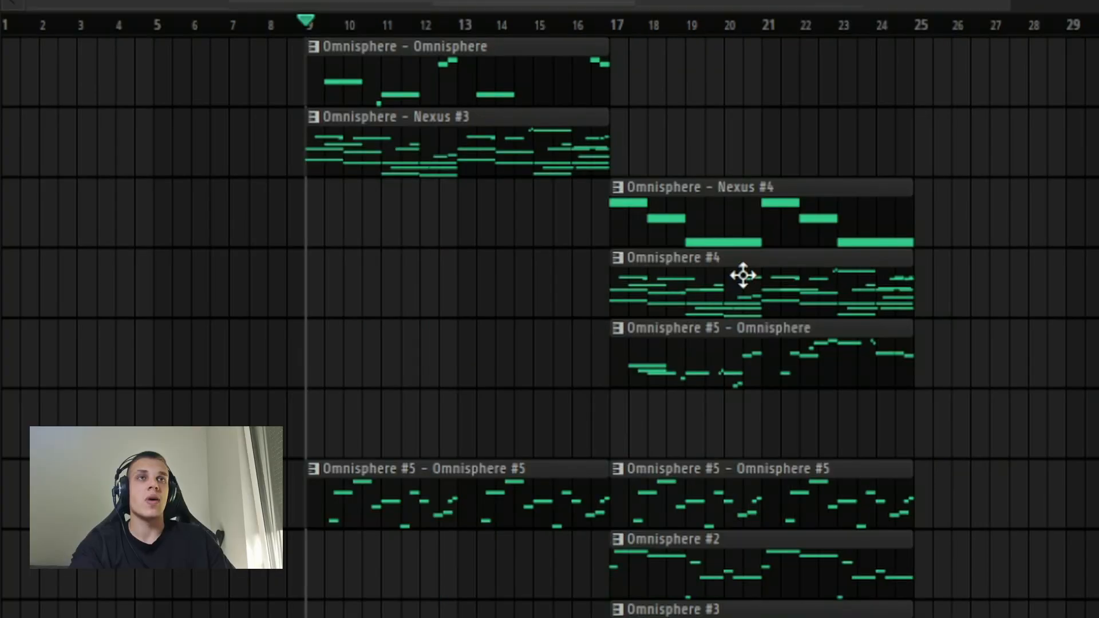
left_click_drag(752, 280, 450, 208)
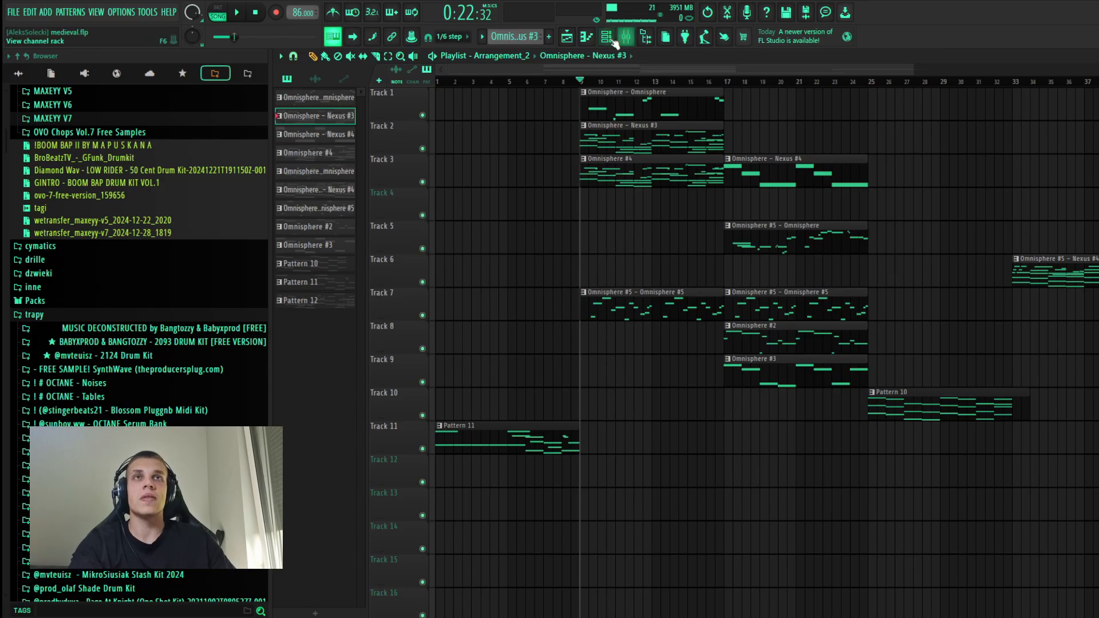
Step: Open the notes of the Nexus #3 part and of the Omnisphere #4 and #3 patterns in turn and listen to them
left_click(611, 38)
left_click(499, 294)
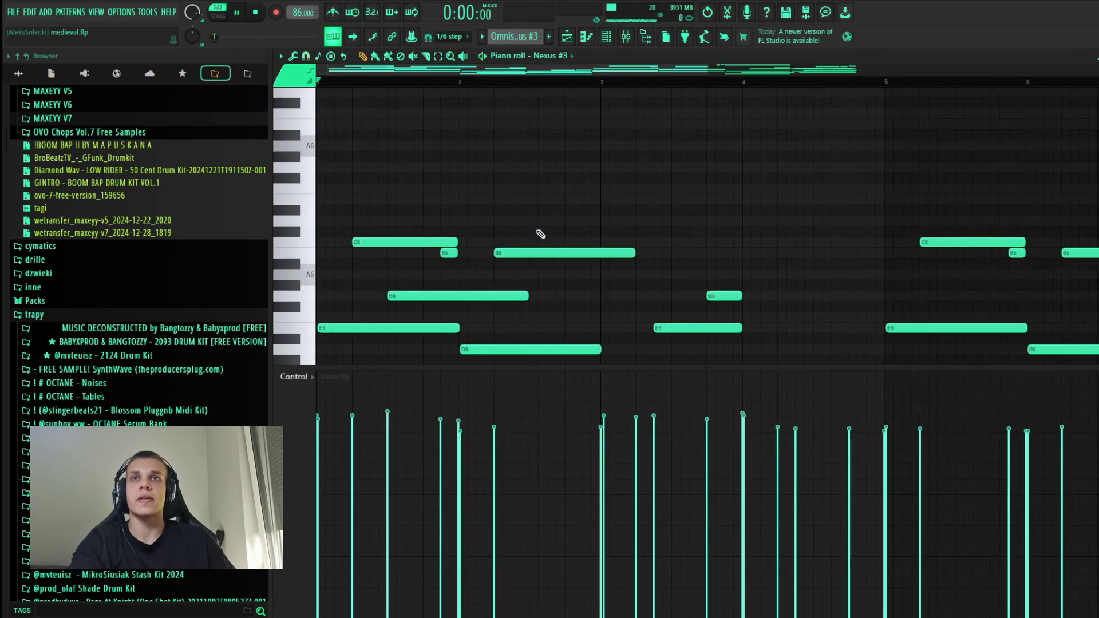
key("space")
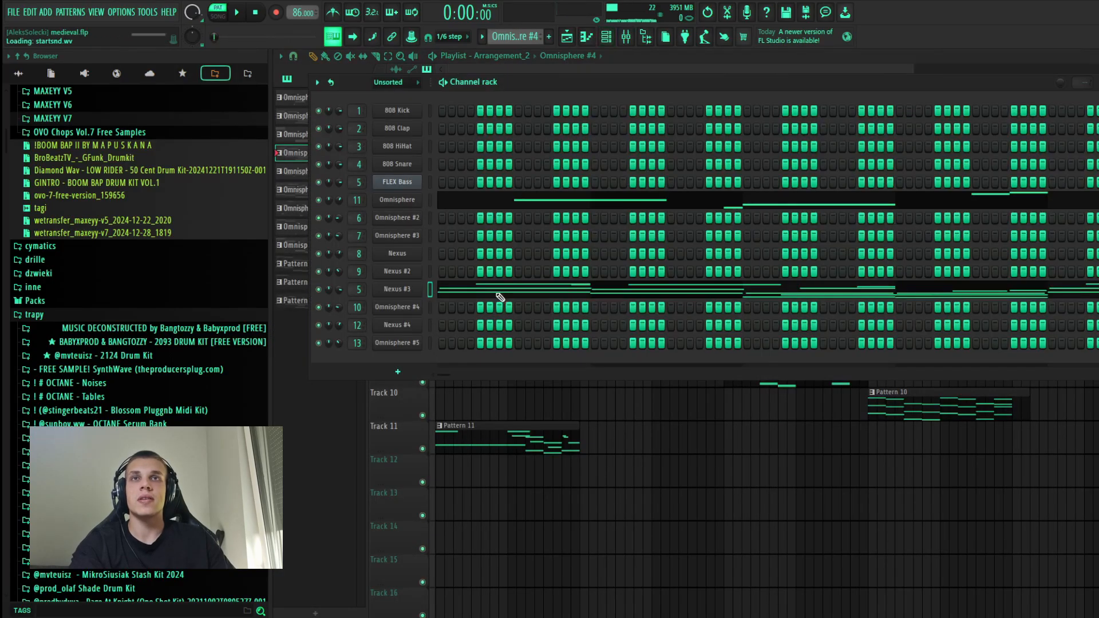
left_click(499, 297)
key("space")
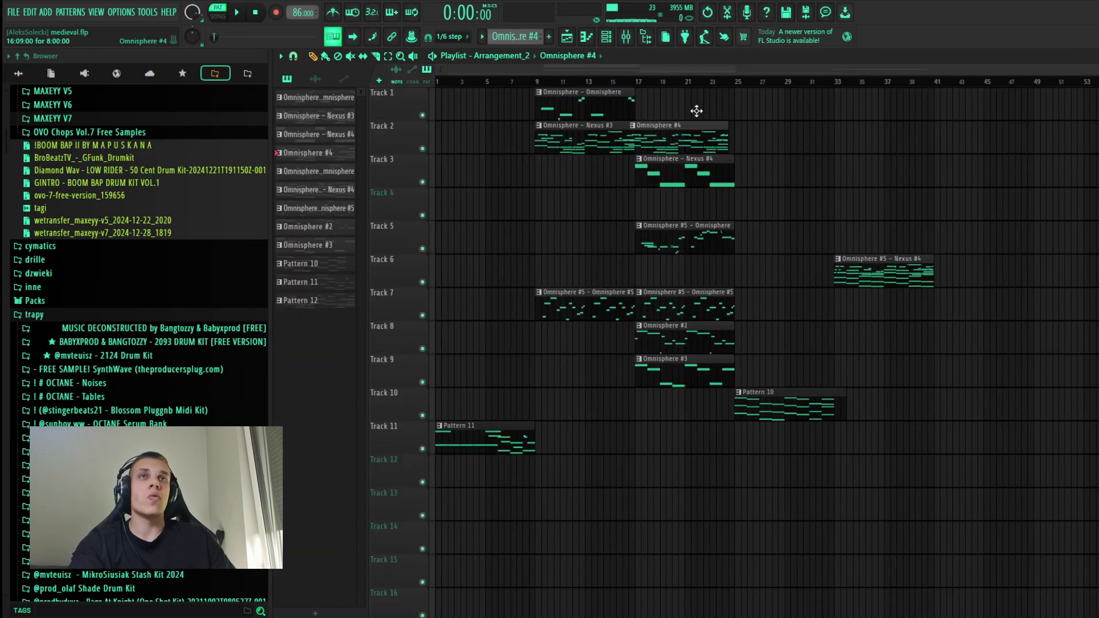
left_click(607, 40)
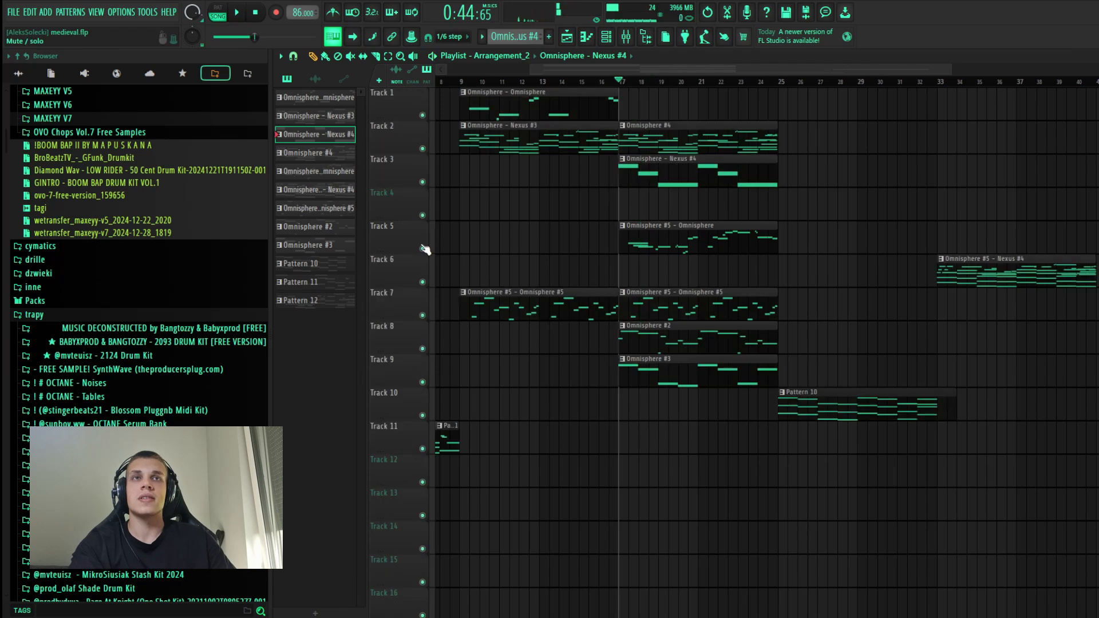
Step: Move the Omnisphere #5 – Omnisphere clip on track 5 from bar 17 to bar 33 and audition the section from bar 17
left_click_drag(793, 234, 657, 234)
left_click_drag(832, 233, 862, 234)
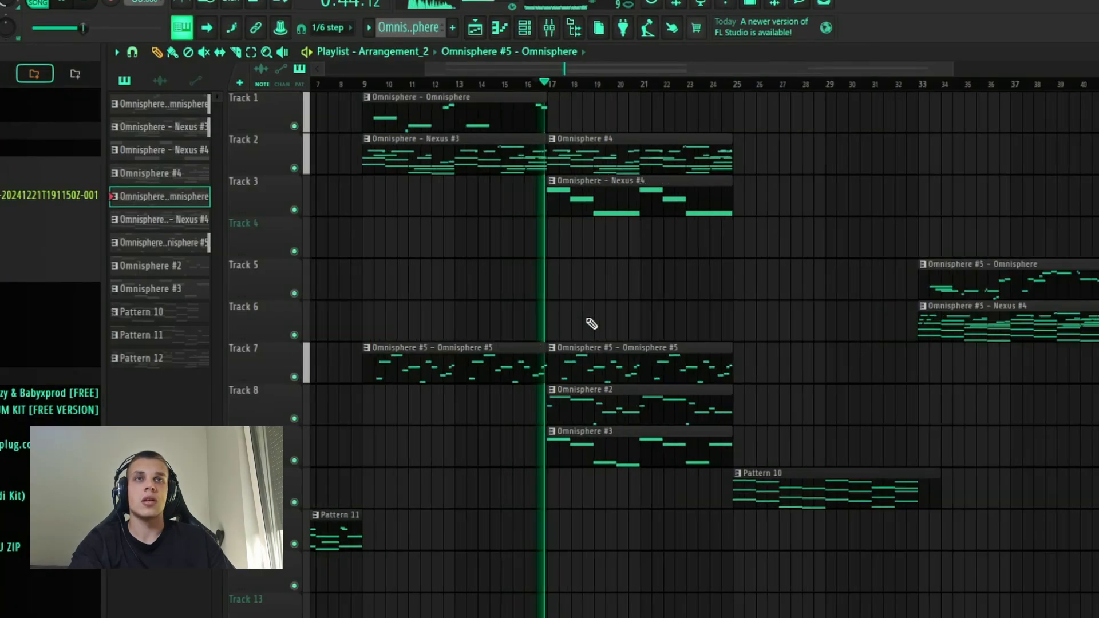
scroll(658, 267, "up", 3)
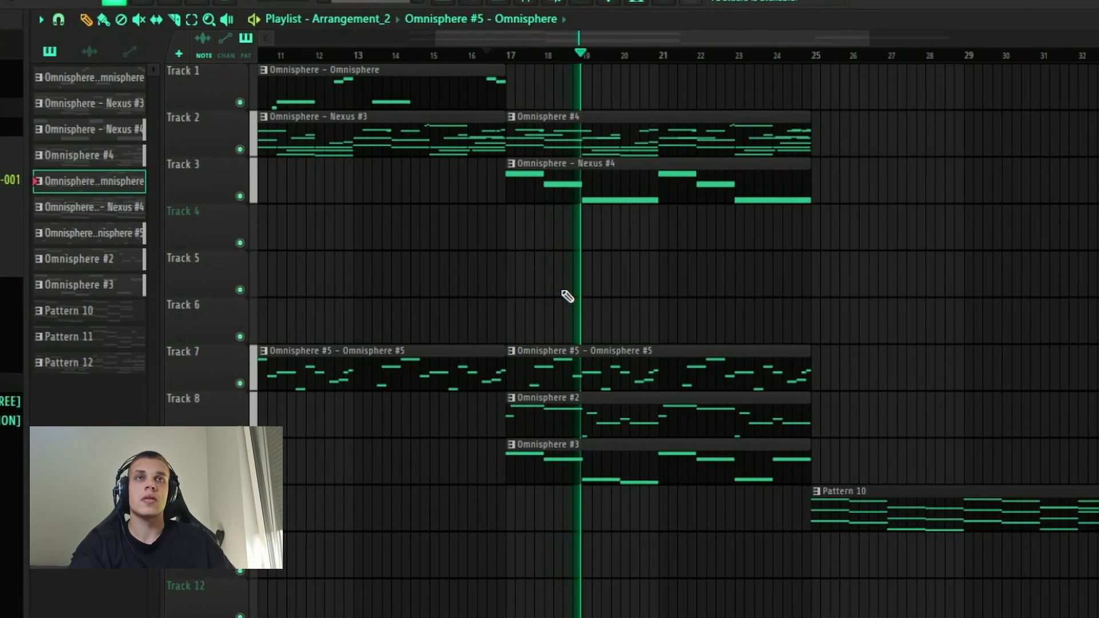
scroll(566, 296, "down", 5)
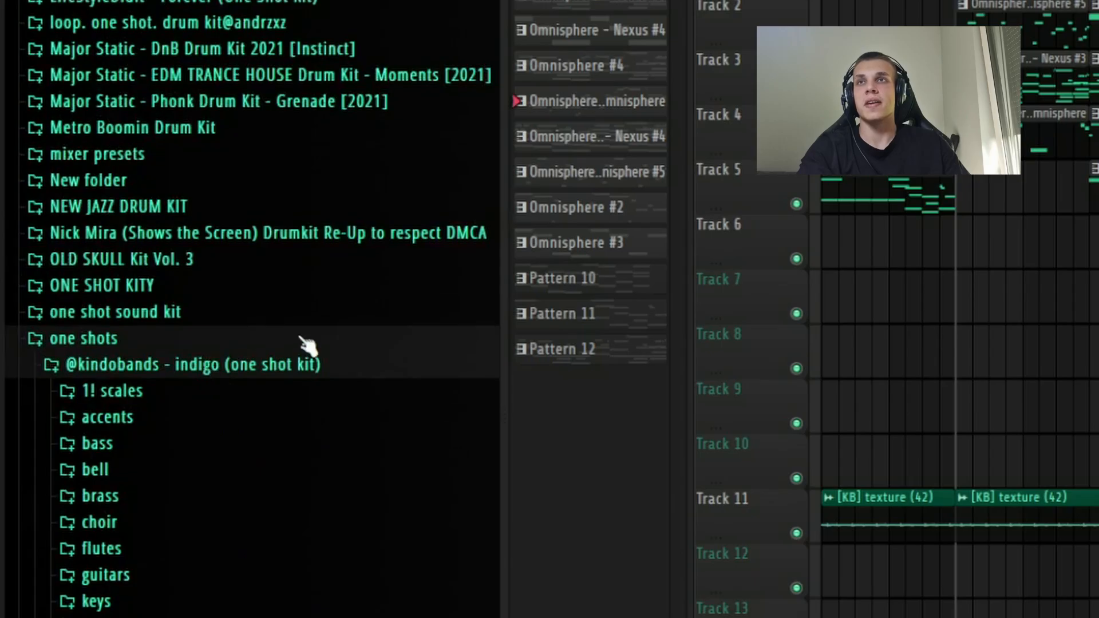
Step: Browse the textures samples inside the indigo one shot kit folder
scroll(63, 336, "down", 5)
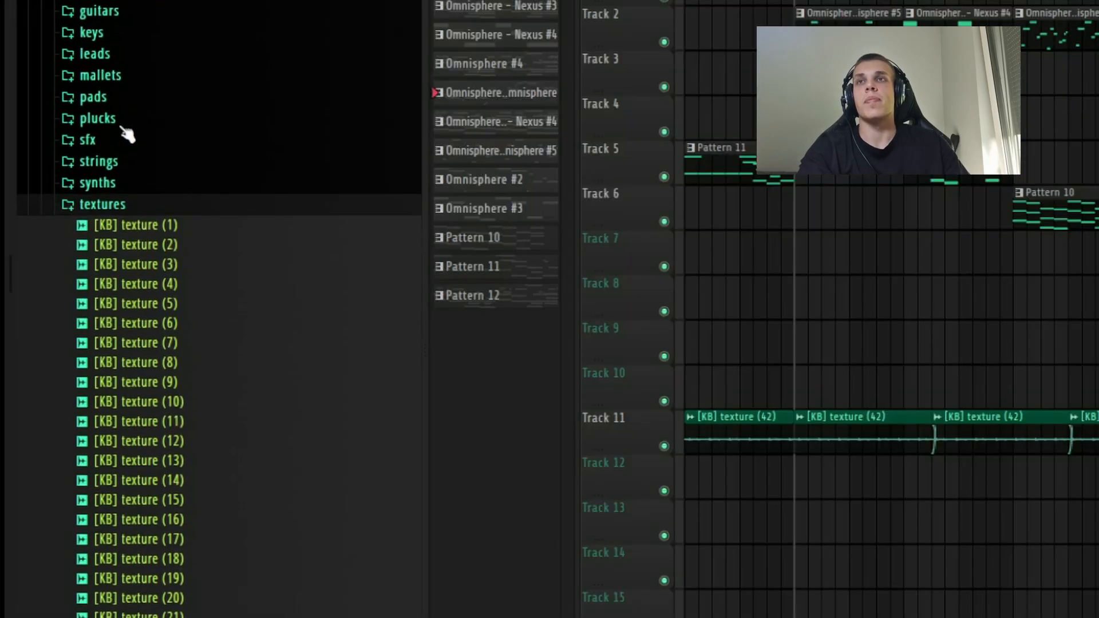
scroll(108, 137, "up", 5)
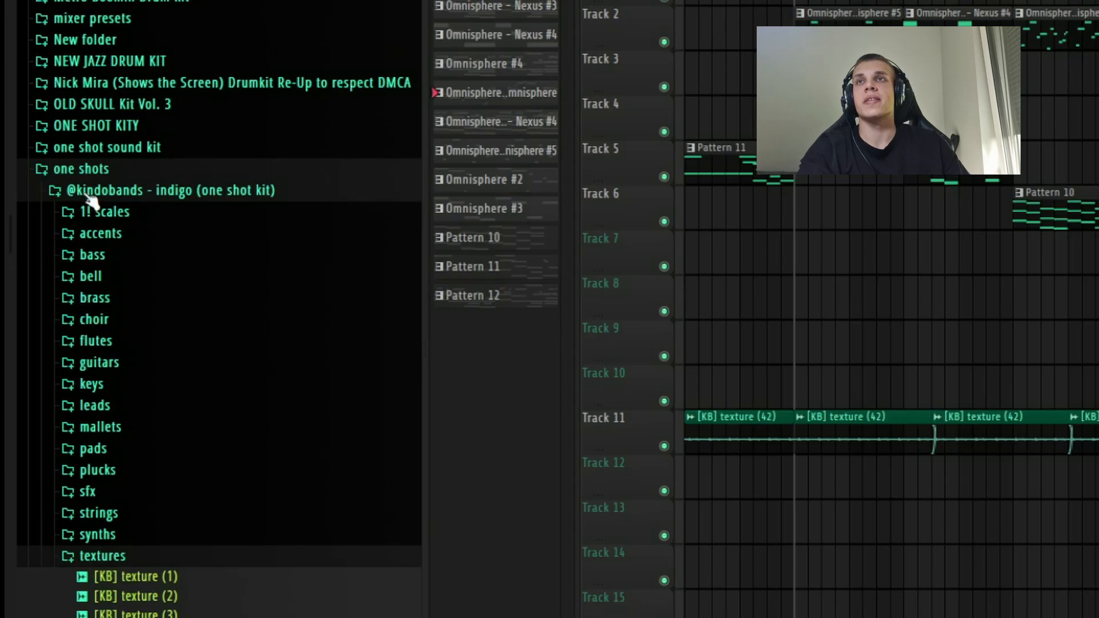
scroll(91, 172, "down", 4)
scroll(130, 140, "up", 2)
scroll(91, 282, "down", 7)
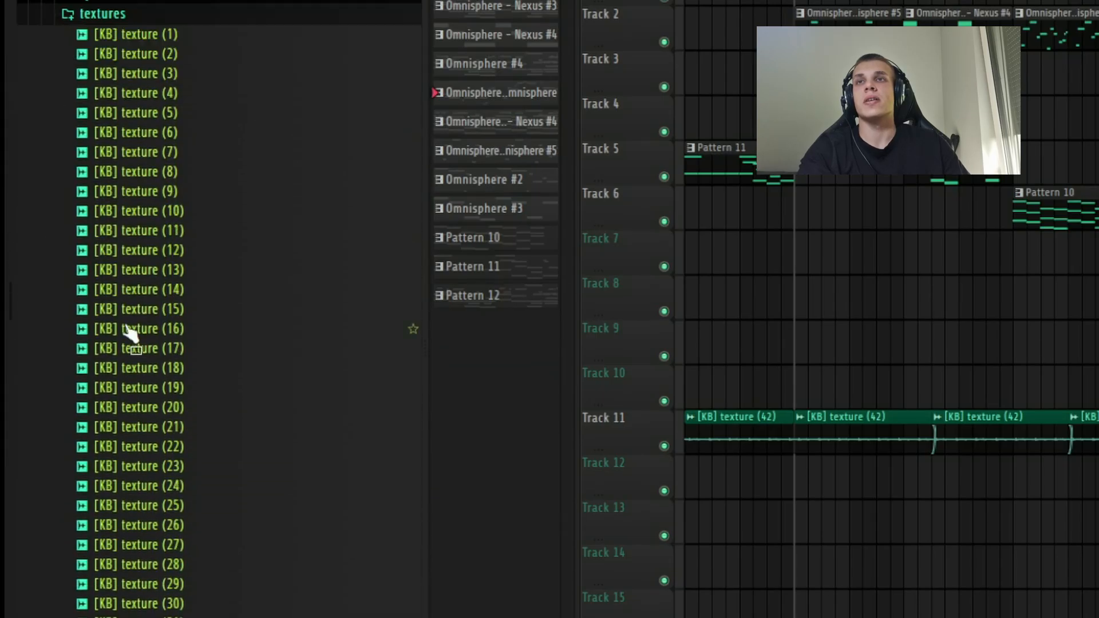
Step: Audition more samples in the textures folder, including [KB] texture (31) and [KB] texture (29)
scroll(128, 334, "down", 5)
left_click(197, 341)
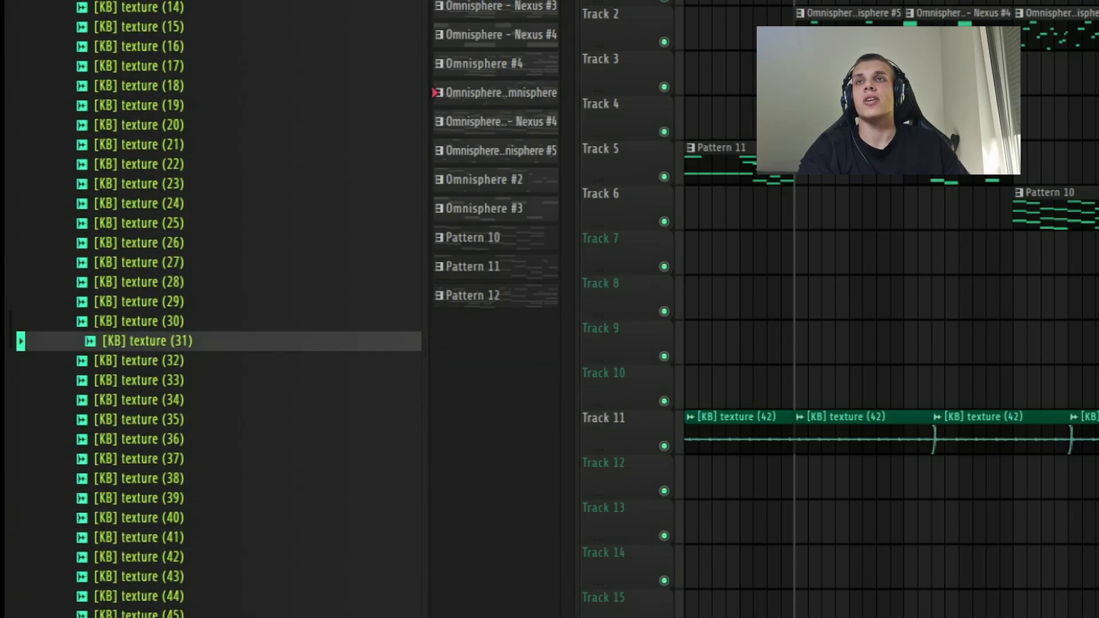
left_click(177, 304)
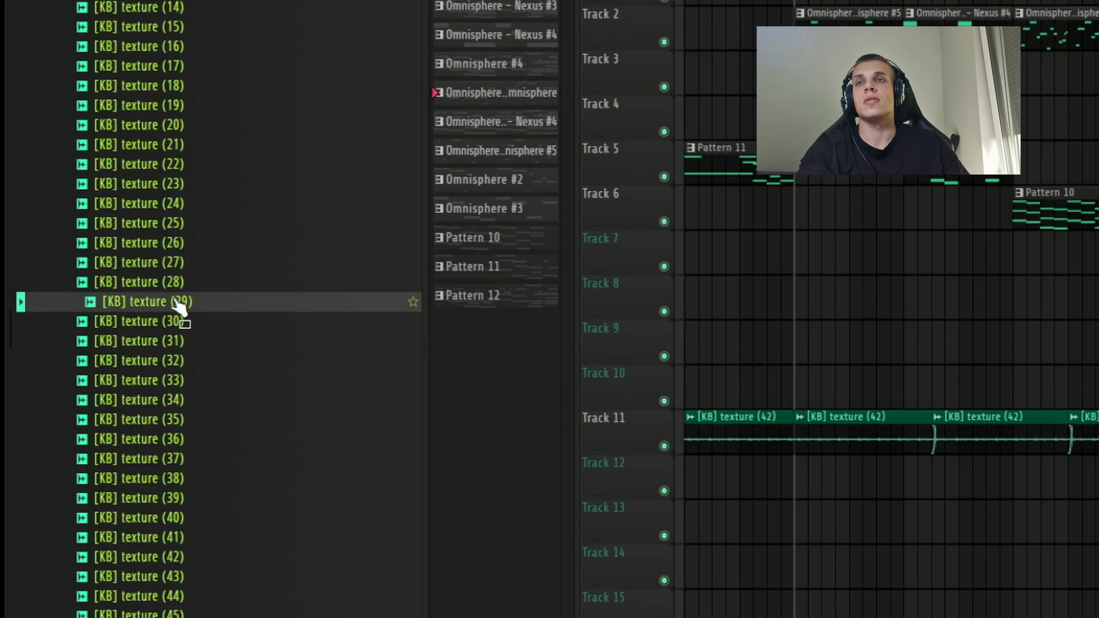
left_click(214, 265)
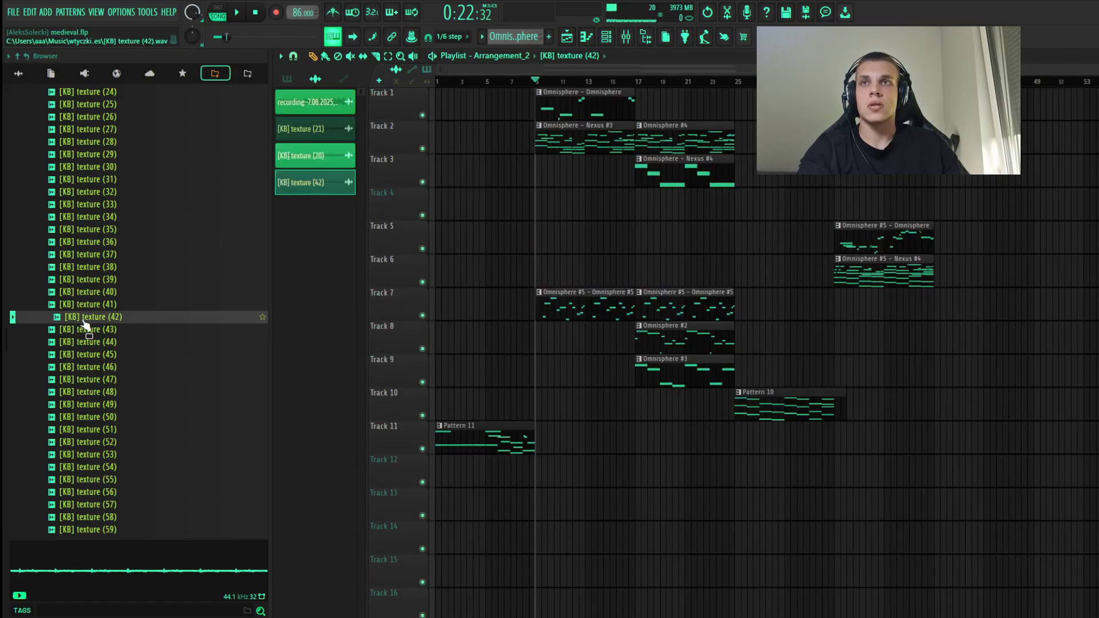
Step: Place [KB] texture (42) on track 12 at bar 9, copy it to bar 17 and trim both clips to eight bars
left_click_drag(526, 484, 535, 481)
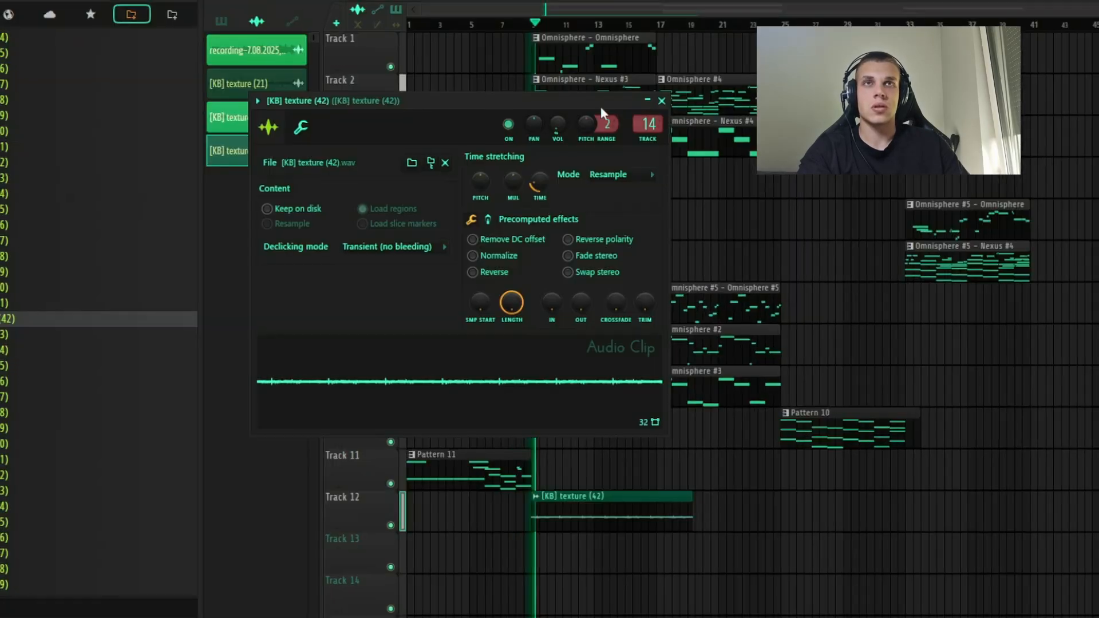
left_click(667, 87)
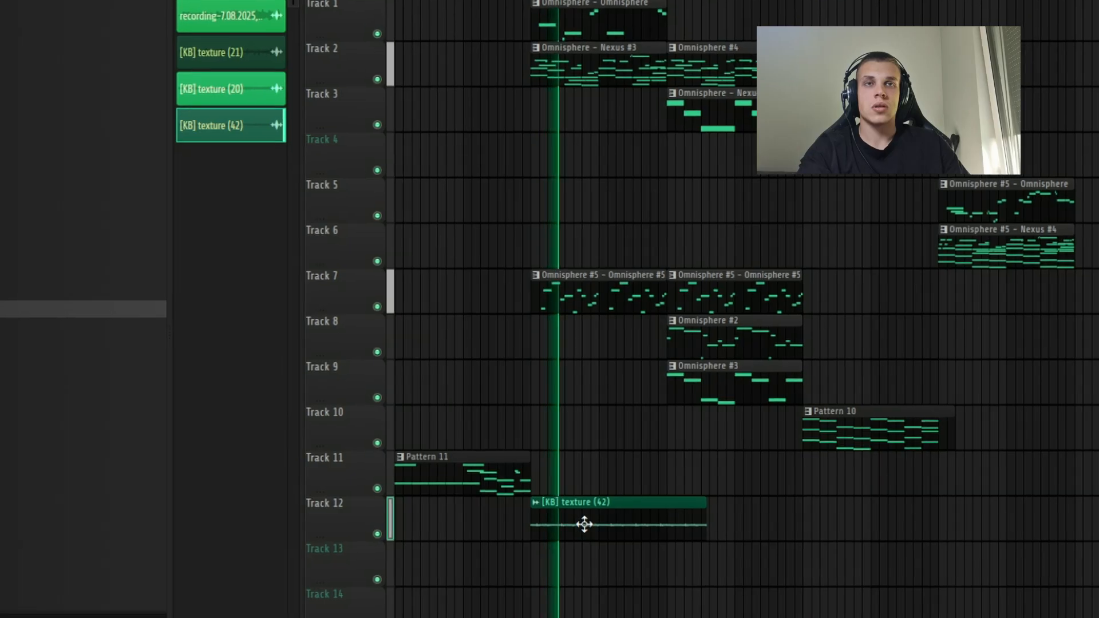
left_click_drag(584, 523, 732, 526)
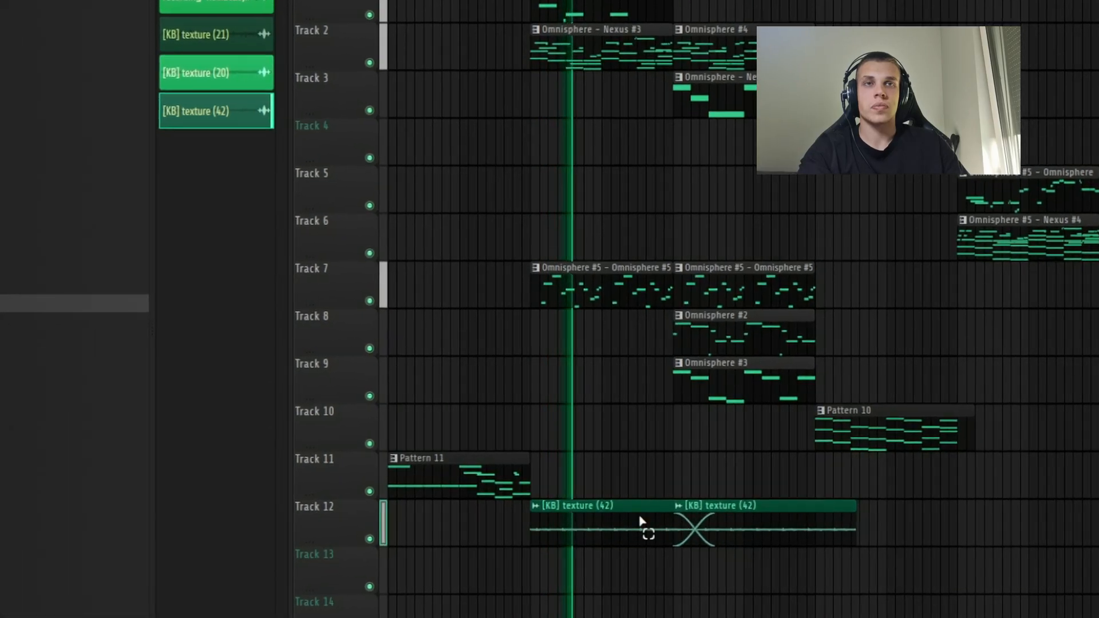
left_click(639, 519, "ctrl")
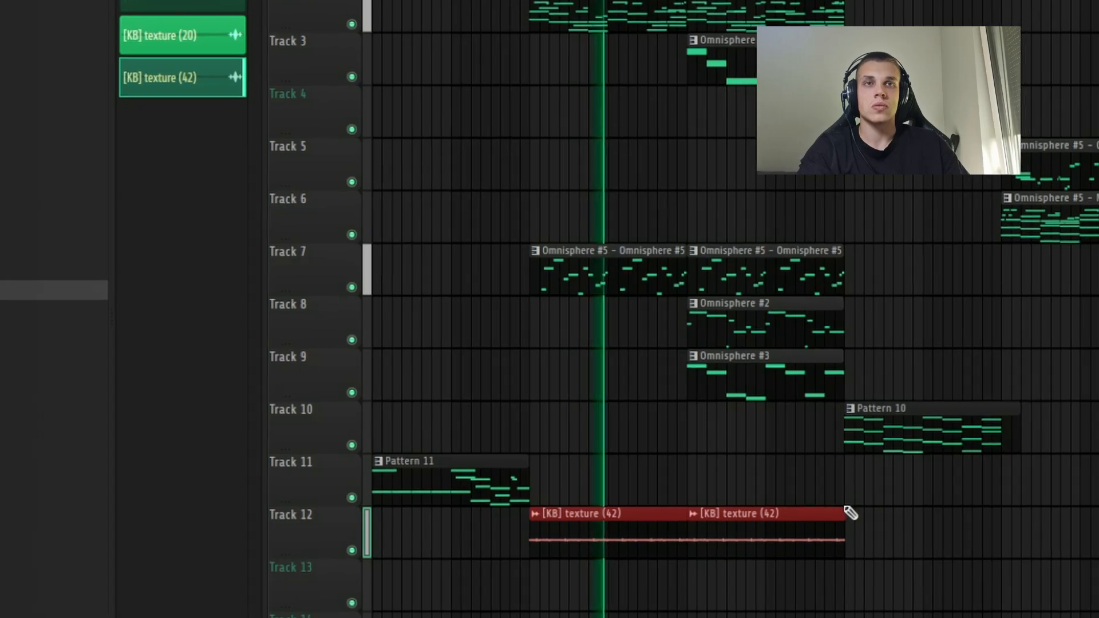
scroll(687, 518, "up", 6)
scroll(790, 518, "down", 6)
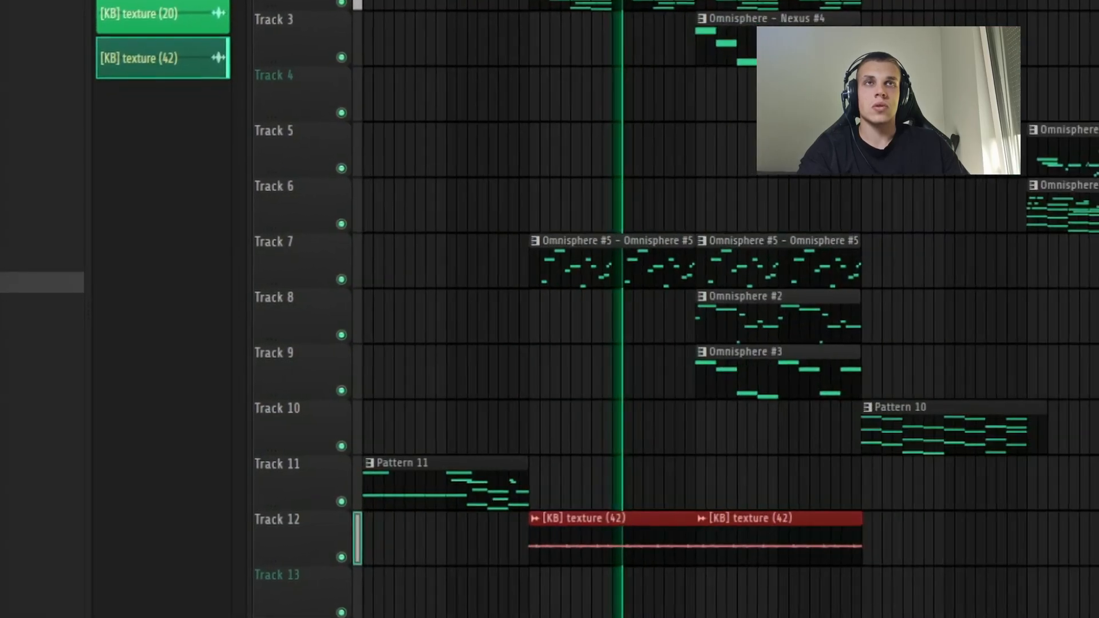
left_click(833, 601, "ctrl")
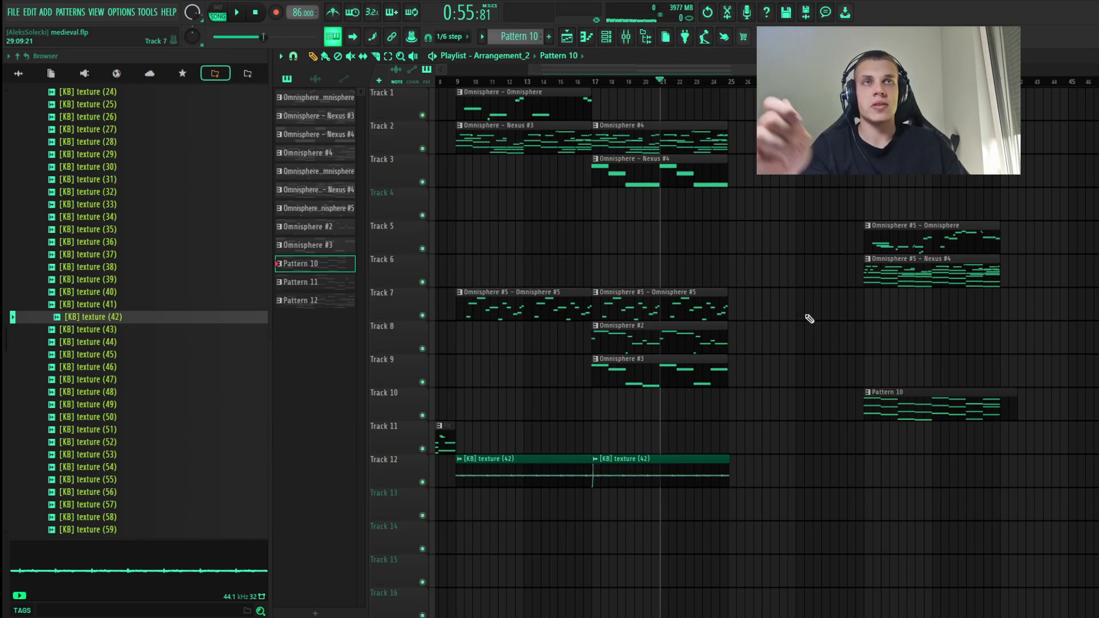
Step: Move the Pattern 10 clip on track 10 to bar 25 and copy the texture (42) clip to that bar on track 12
left_click_drag(898, 407, 848, 406)
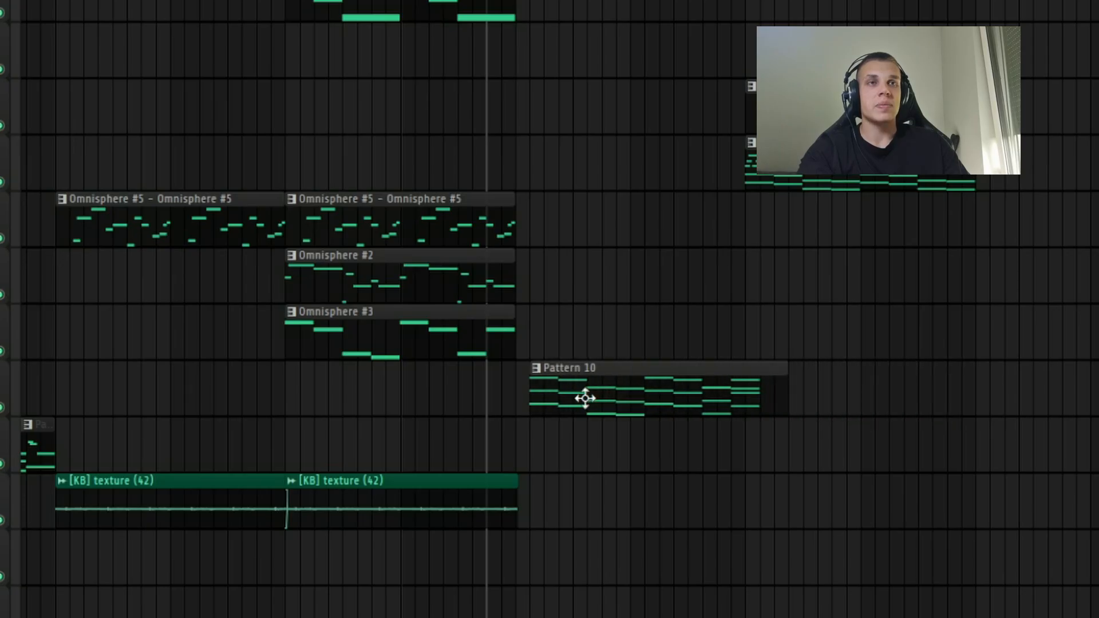
key("F6")
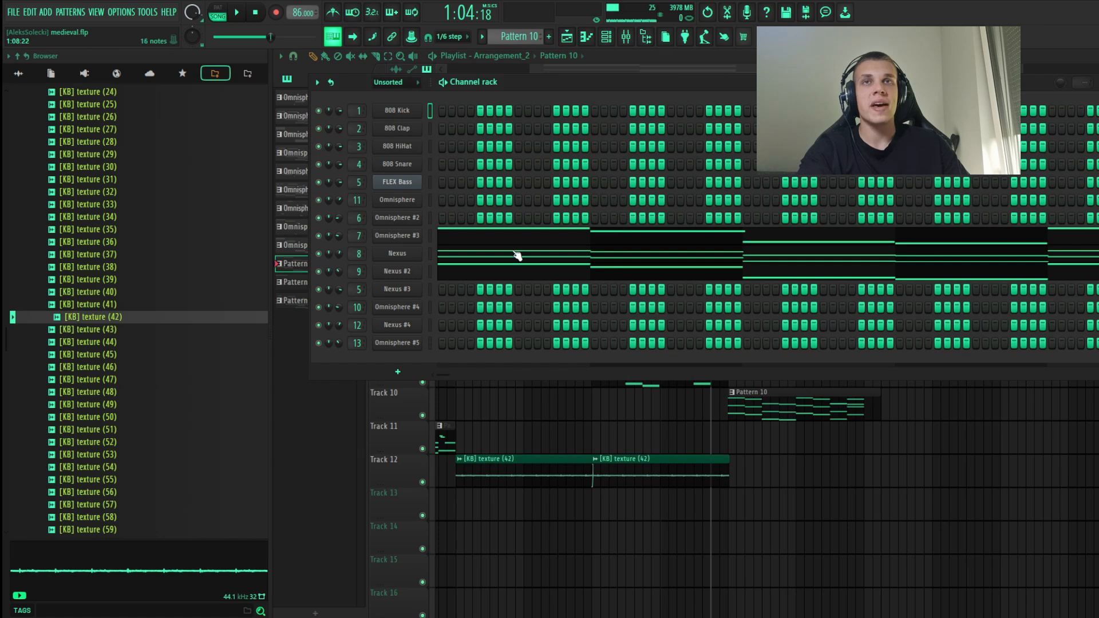
key("F6")
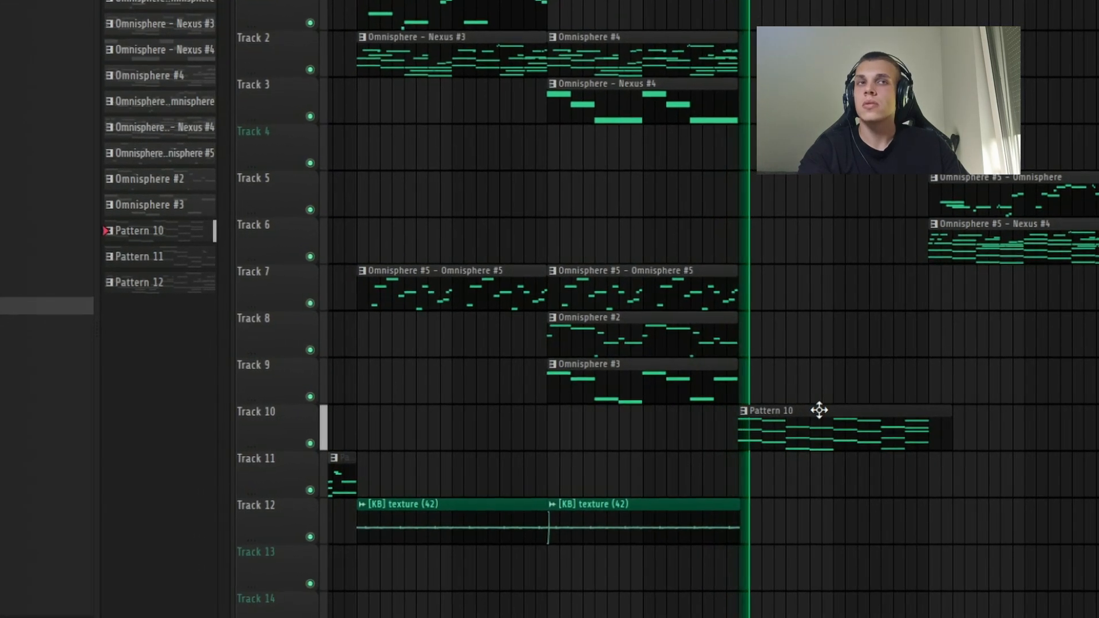
left_click_drag(624, 533, 796, 499)
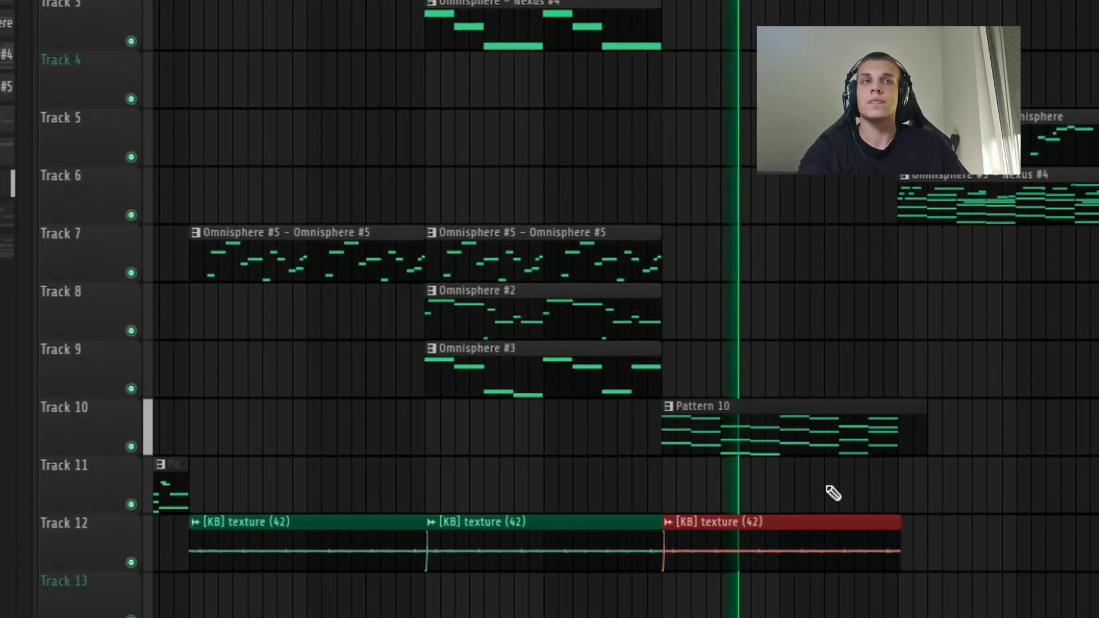
scroll(832, 488, "down", 2)
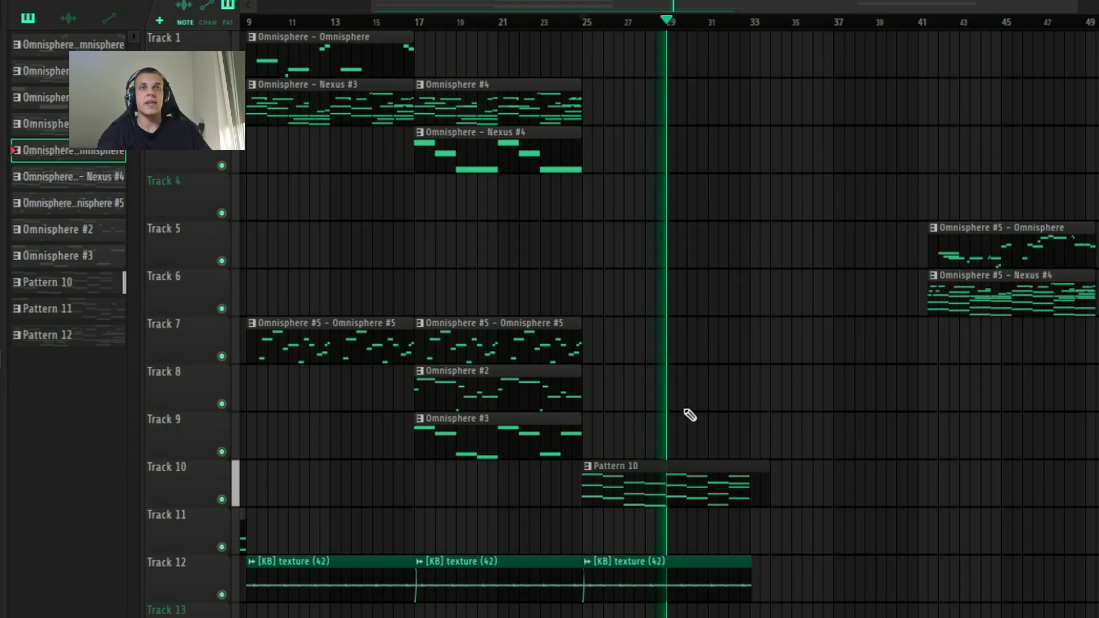
Step: Copy the clips on tracks 1, 2, 7 and 12 to bar 33, and delete the copied Omnisphere #5 – Omnisphere #5 clip on track 7
scroll(675, 452, "down", 2)
left_click_drag(409, 395, 771, 70)
scroll(785, 250, "up", 3)
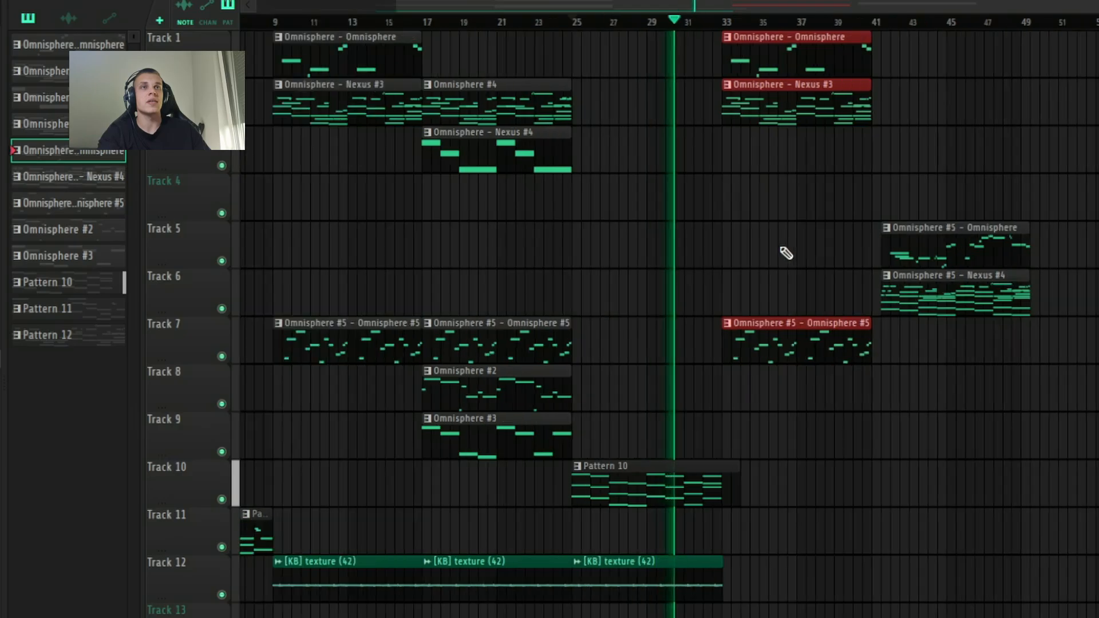
left_click(798, 262, "ctrl")
scroll(802, 262, "down", 3)
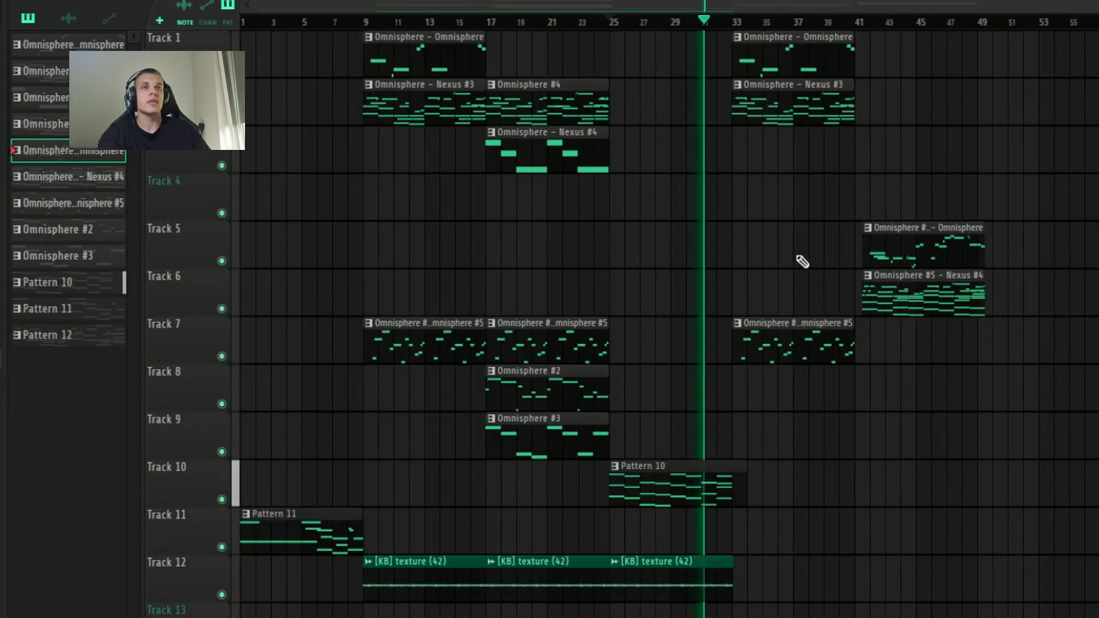
left_click_drag(805, 559, 761, 549)
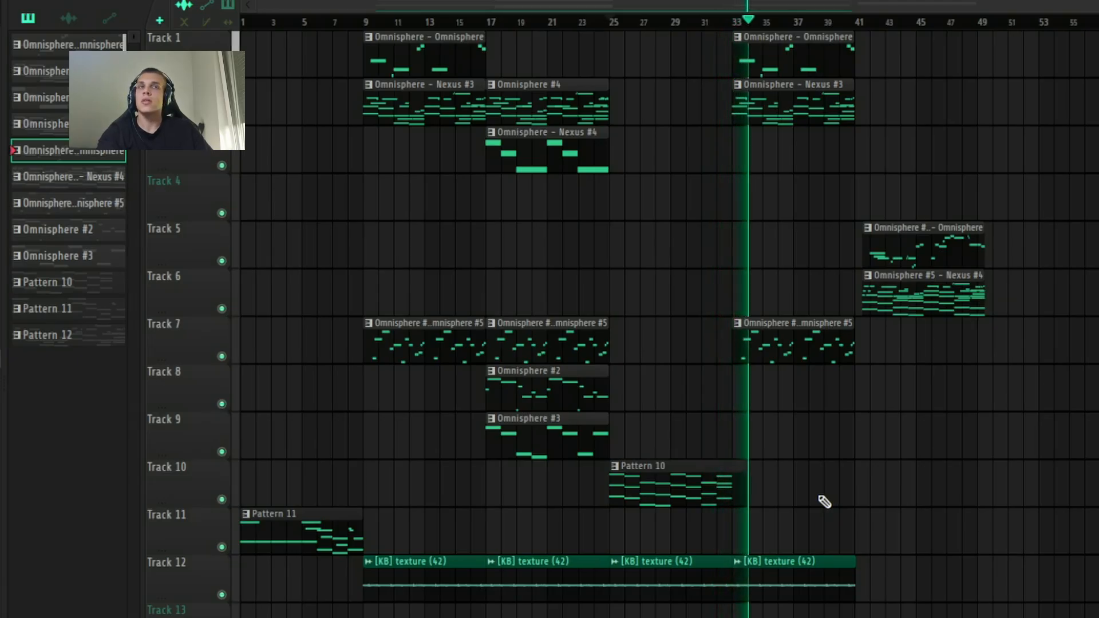
right_click(819, 354)
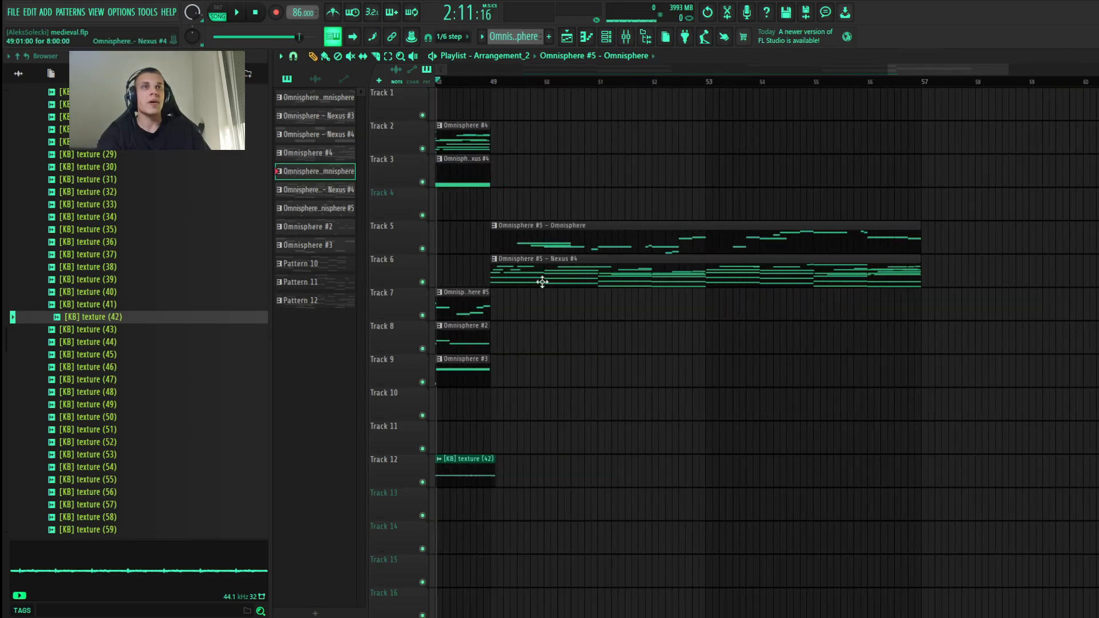
Step: Review the arrangement from bar 41 onward and examine the Nexus #4 notes of the Omnisphere #5 – Nexus #4 pattern while it plays
scroll(729, 309, "down", 3)
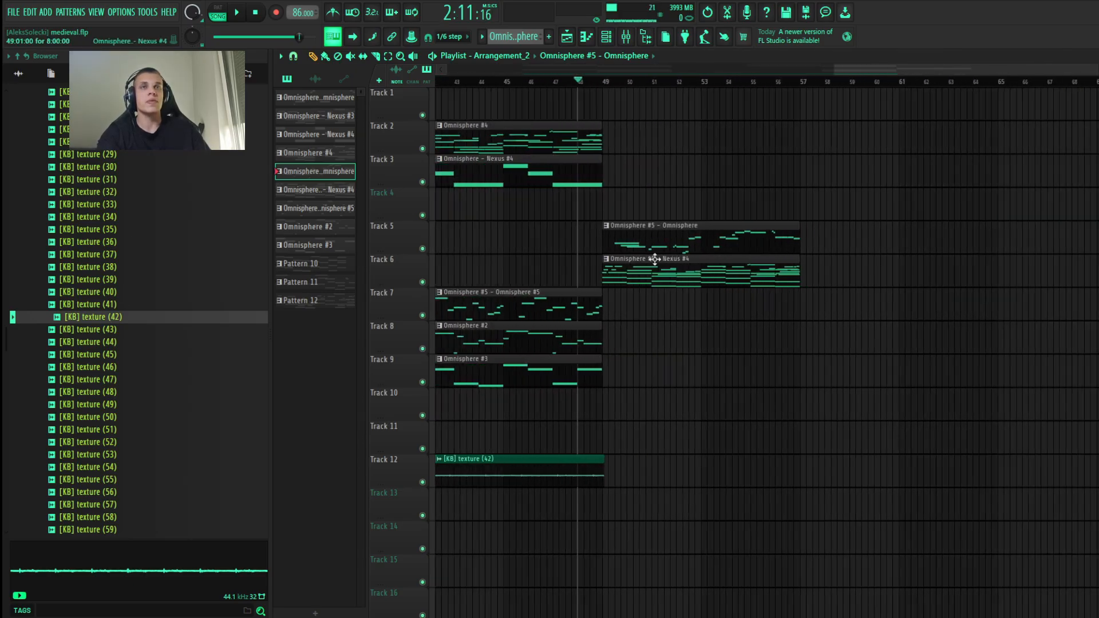
scroll(765, 381, "up", 2)
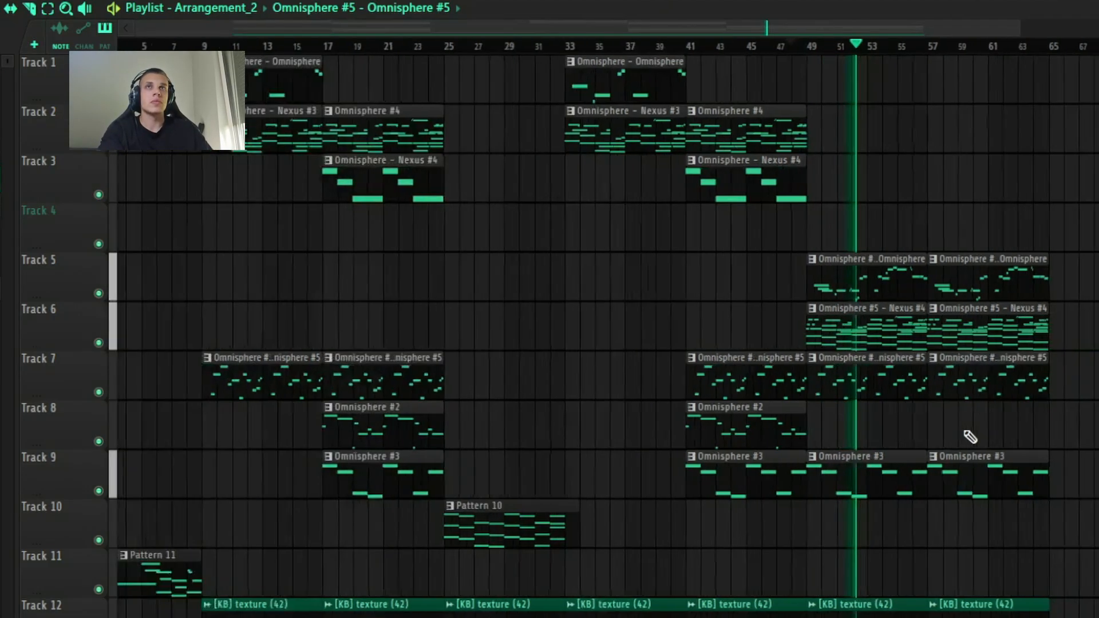
scroll(1038, 387, "down", 3)
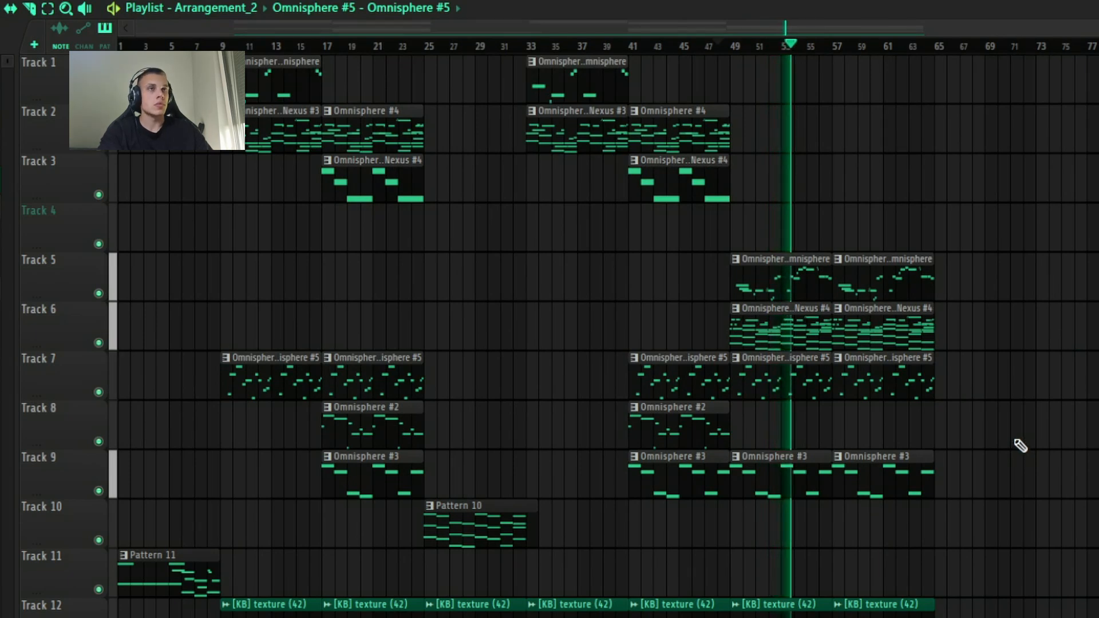
left_click(802, 321)
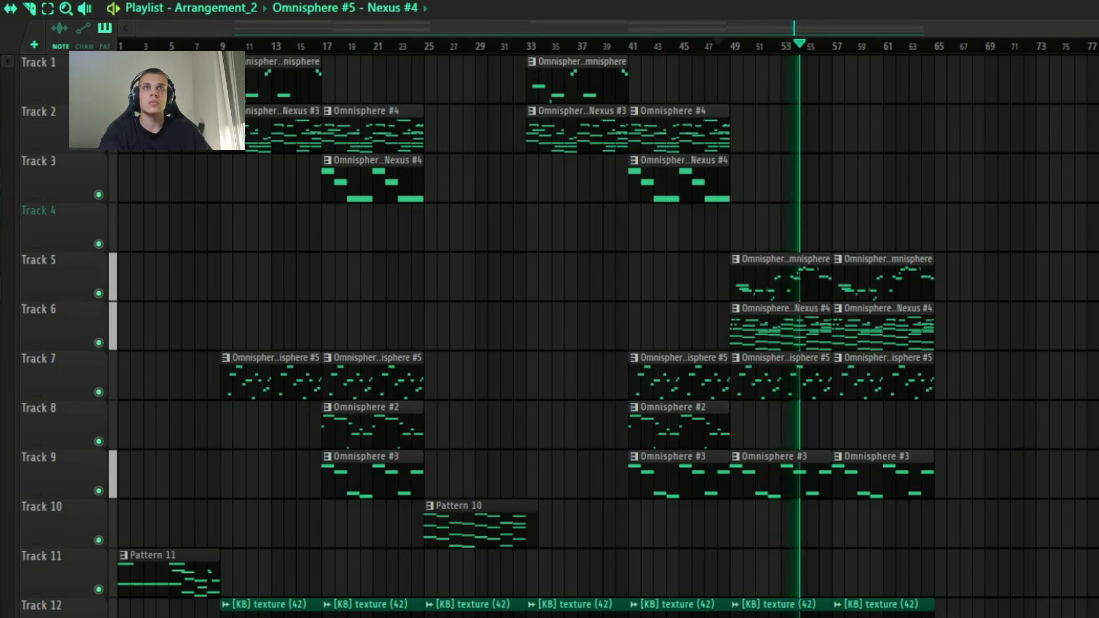
key("F6")
left_click(344, 406)
scroll(652, 346, "up", 2)
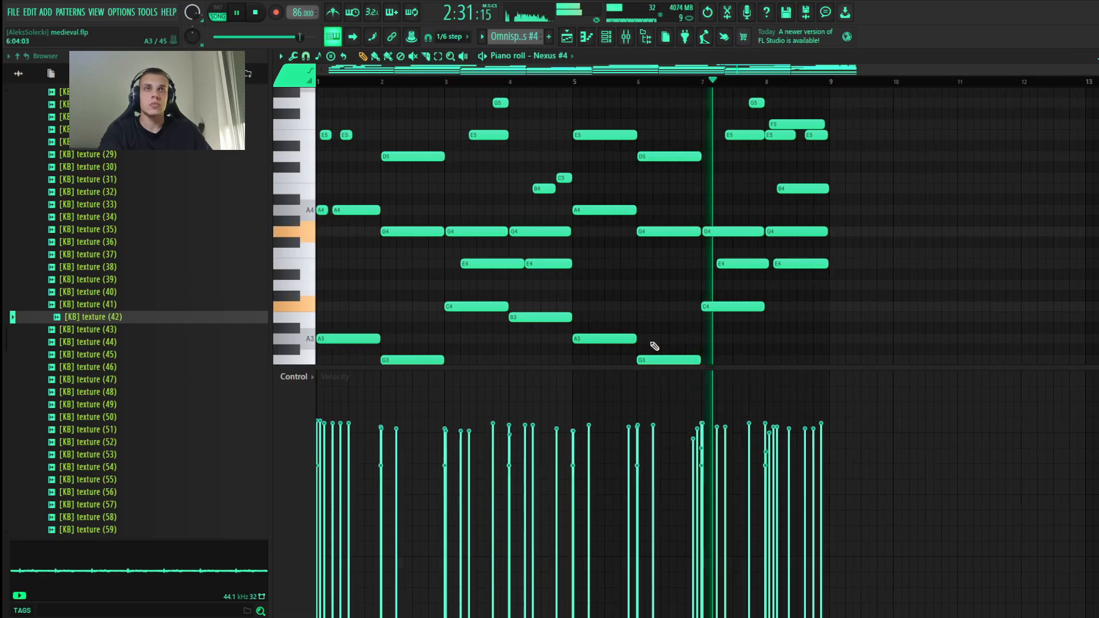
scroll(802, 327, "down", 5)
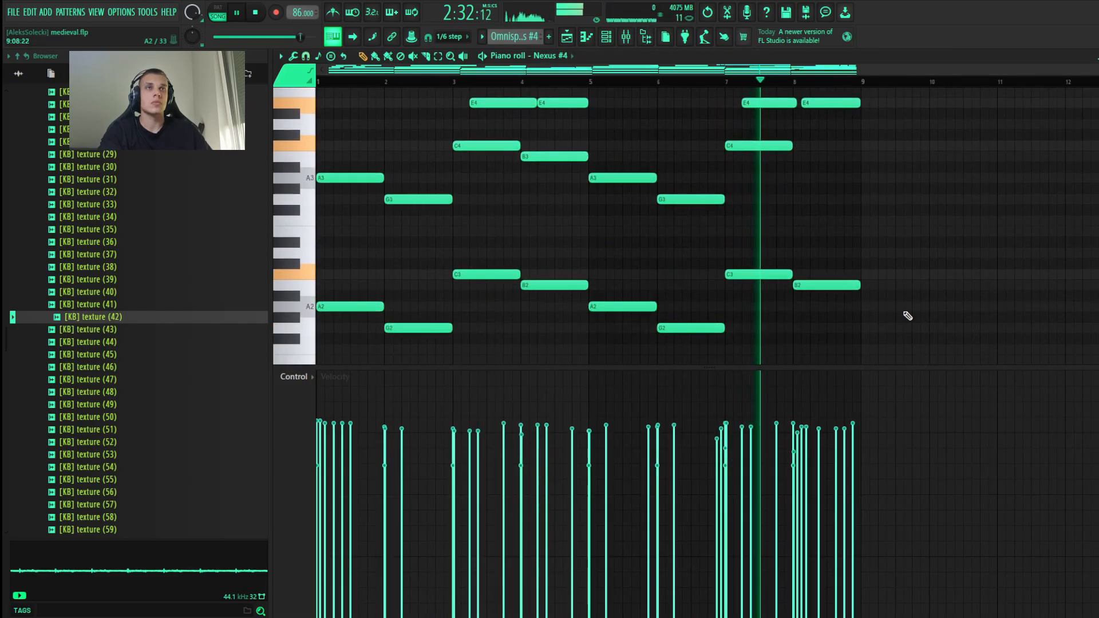
scroll(916, 315, "up", 4)
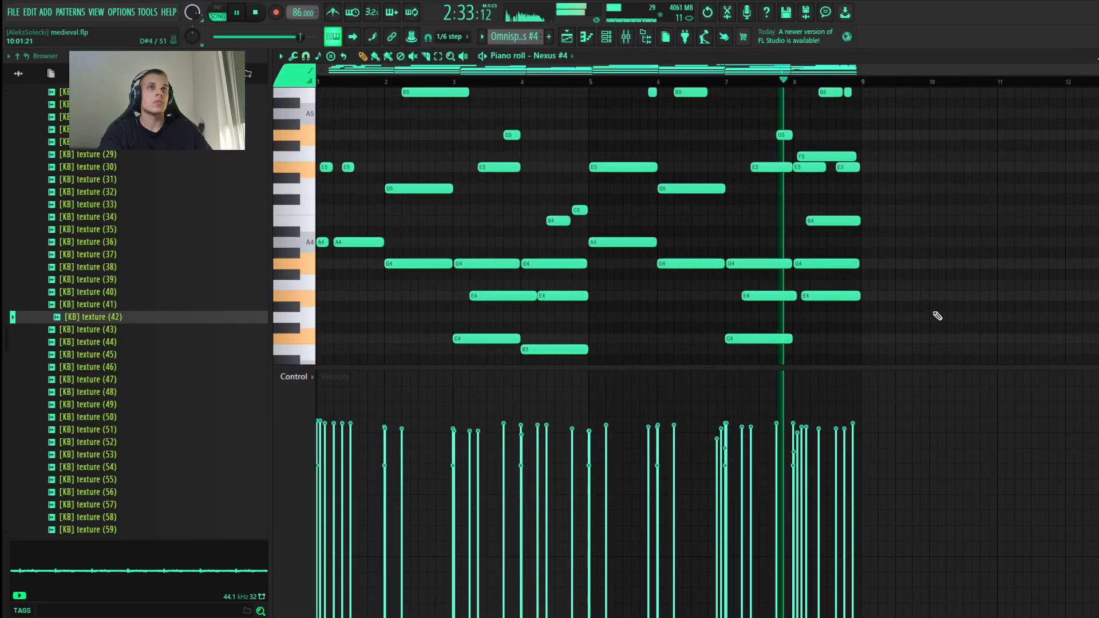
left_click(1098, 57)
key("F6")
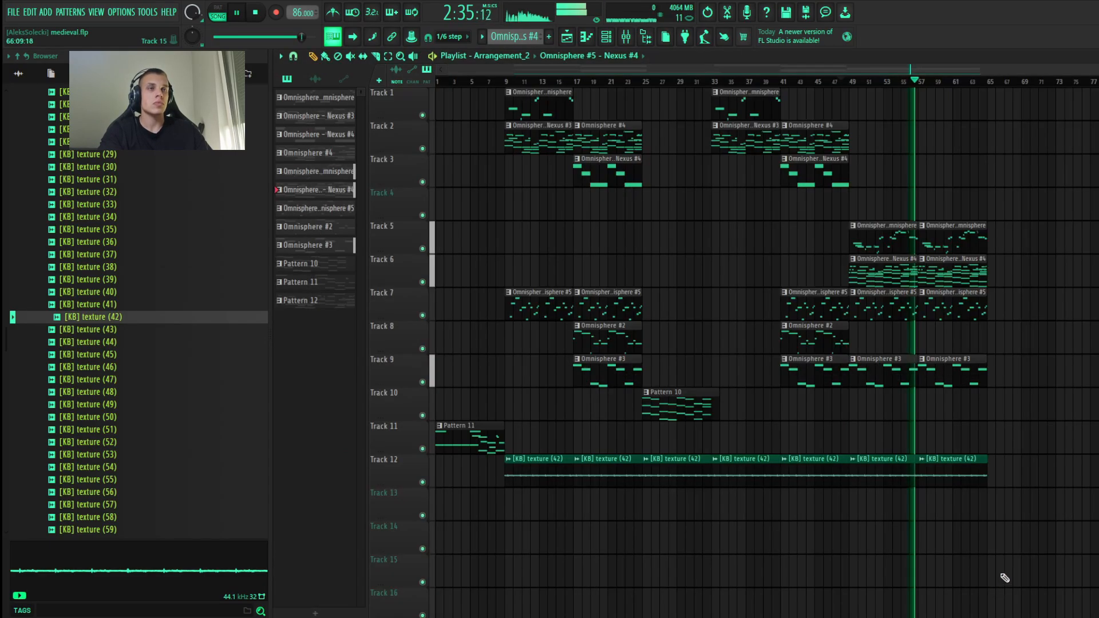
scroll(1005, 574, "up", 4)
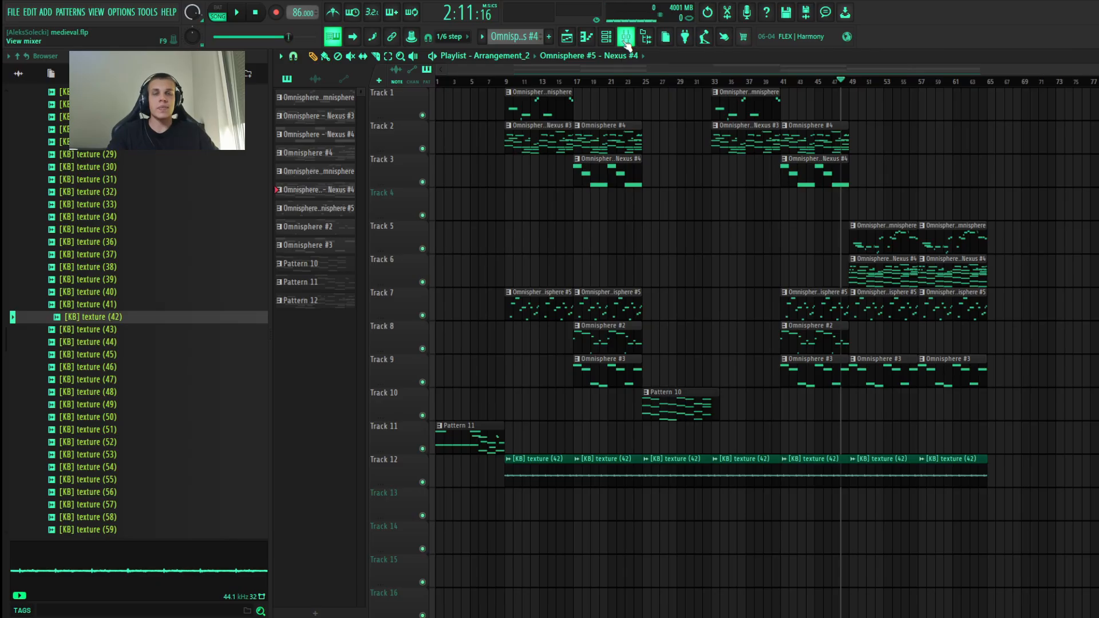
Step: Load Fruity Parametric EQ 2, Fruity Compressor, Fruity Reeverb 2 and Fruity Delay 3 into the first four effect slots of mixer insert 15
left_click(626, 40)
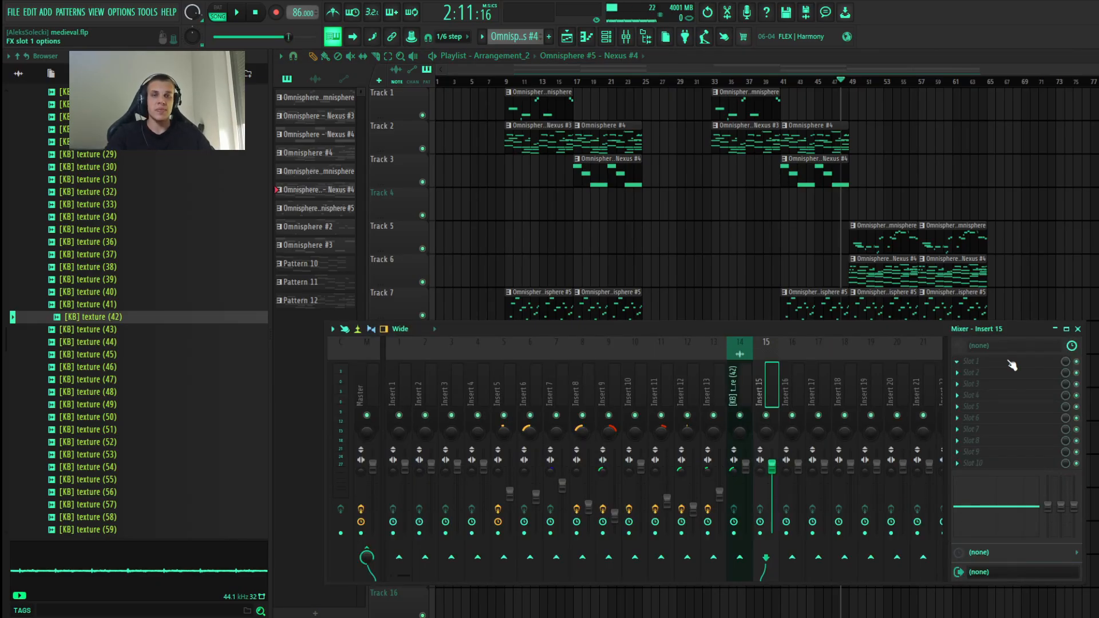
left_click(999, 365)
left_click(722, 508)
left_click(997, 373)
left_click(695, 344)
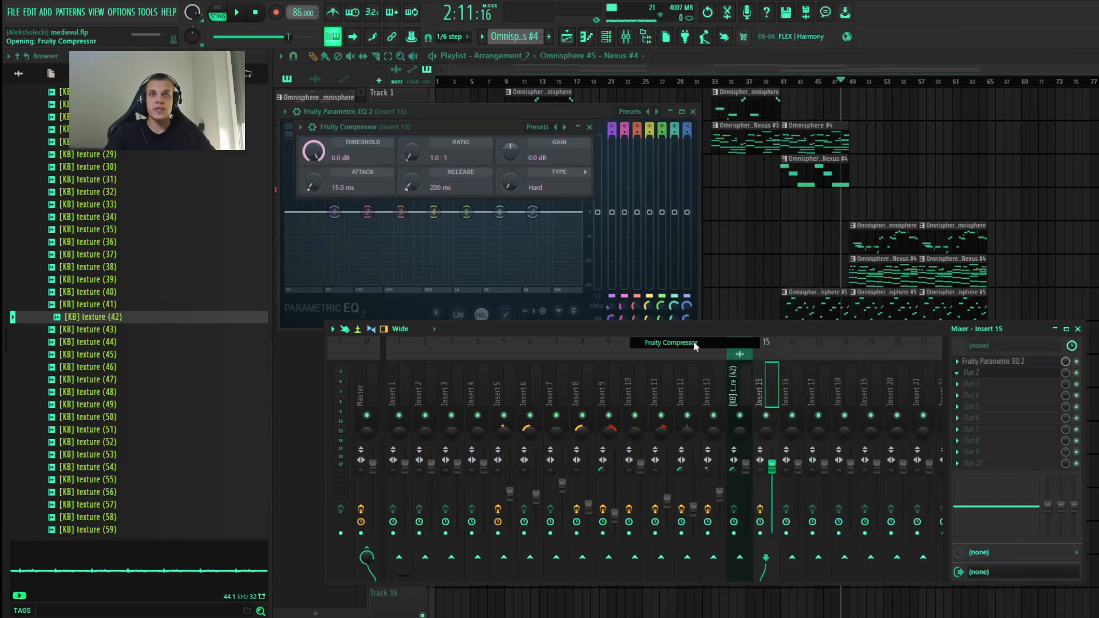
left_click(994, 384)
left_click(671, 210)
left_click(994, 396)
left_click(695, 188)
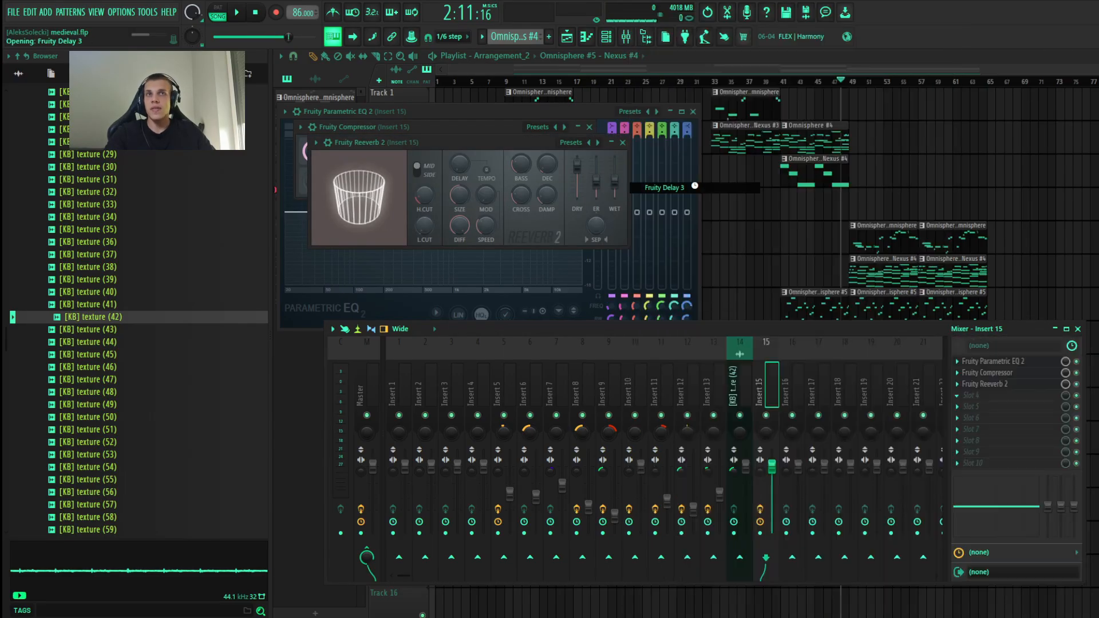
Step: Add Fruity Chorus, Fruity Flanger and Fruity Fast Dist to effect slots 5 to 7 of mixer insert 15
left_click(993, 407)
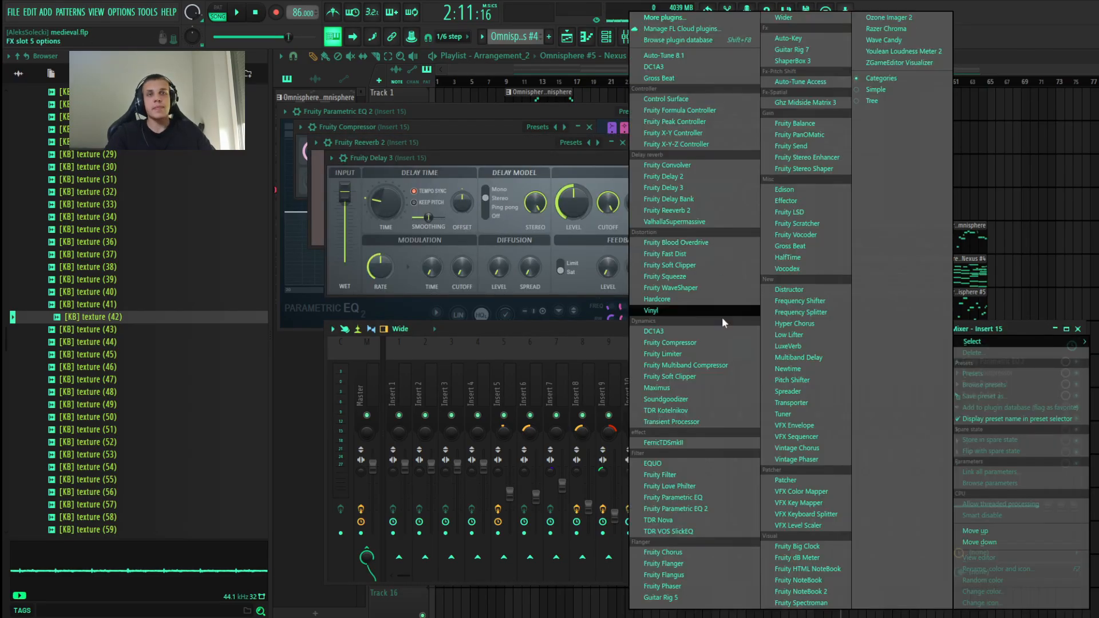
left_click(684, 554)
left_click(994, 418)
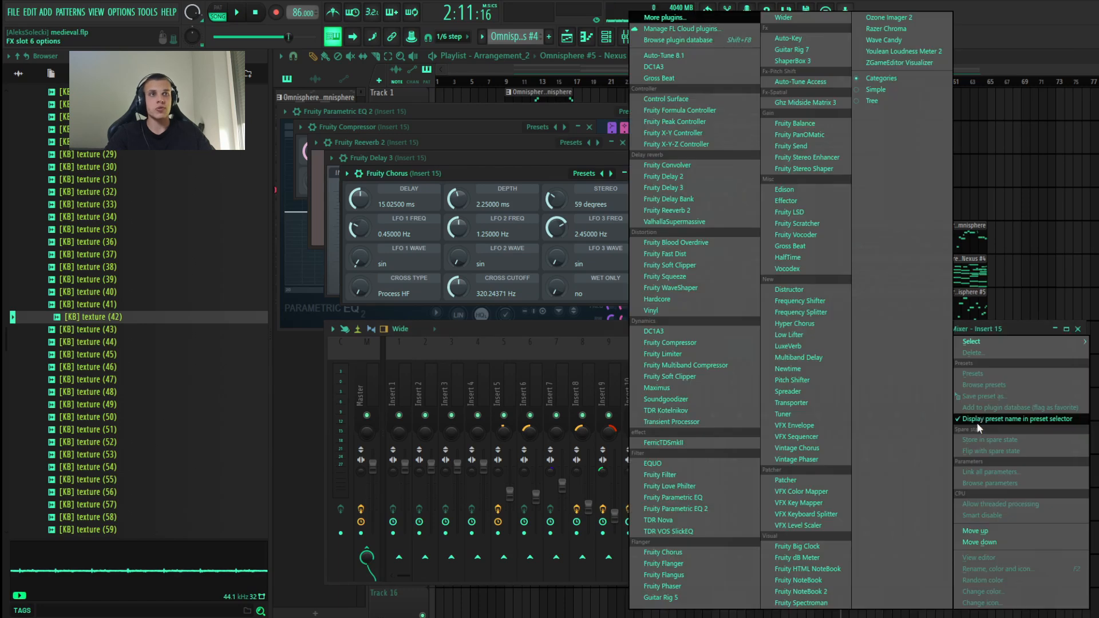
left_click(673, 564)
left_click(994, 430)
left_click(706, 251)
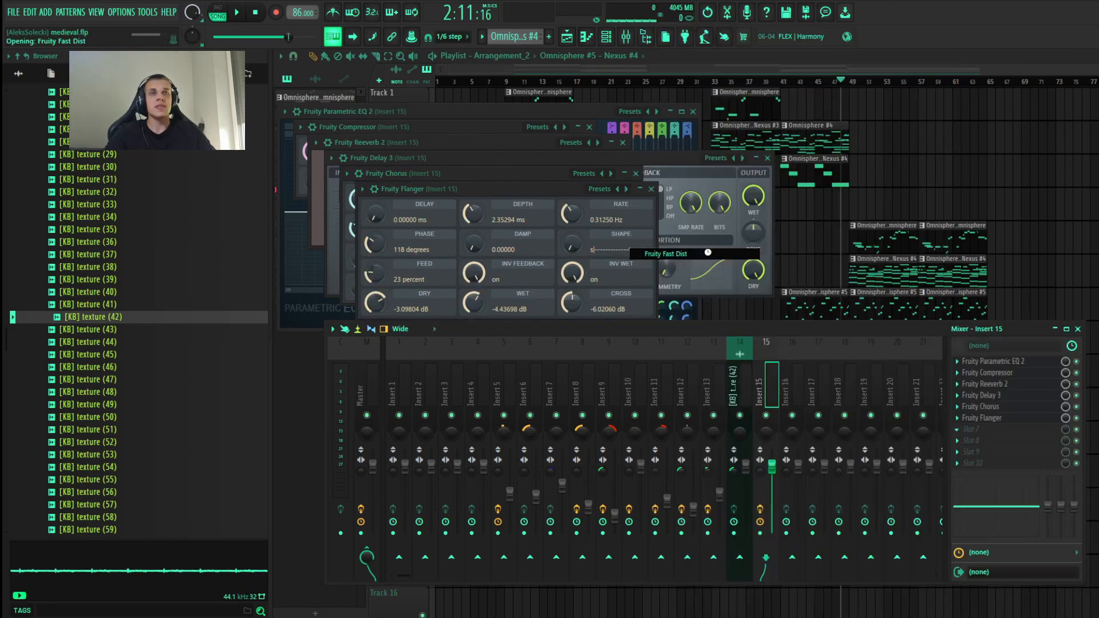
Step: Open the Fruity Parametric EQ 2 on mixer insert 5 and listen to the Omnisphere – Nexus #3 pattern with the equalizer bypassed
left_click(504, 395)
left_click(1001, 362)
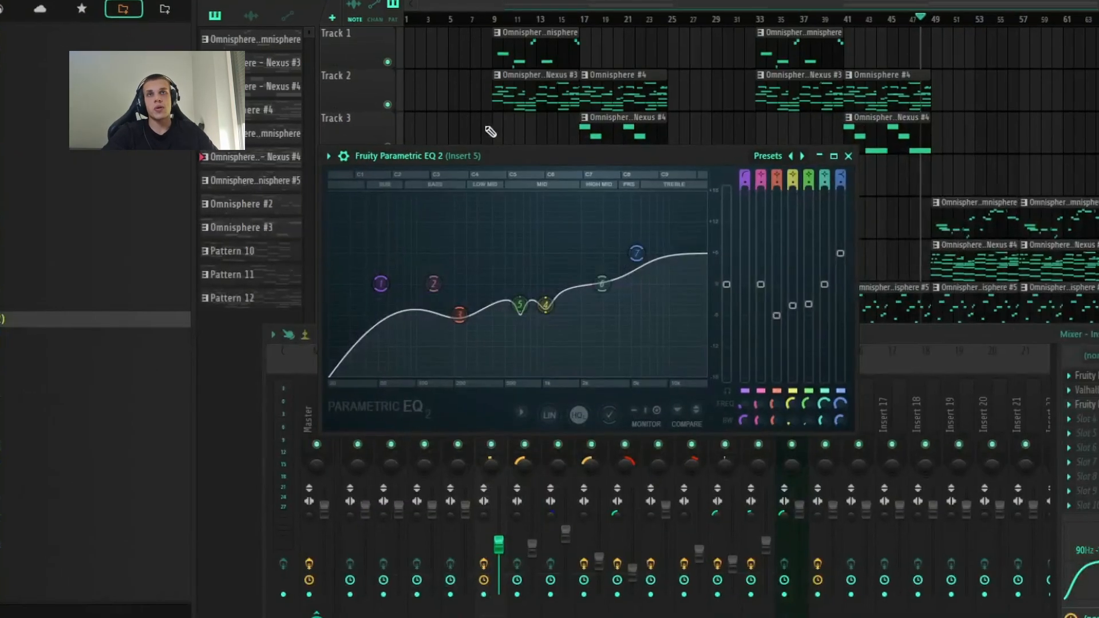
left_click_drag(496, 188, 568, 191)
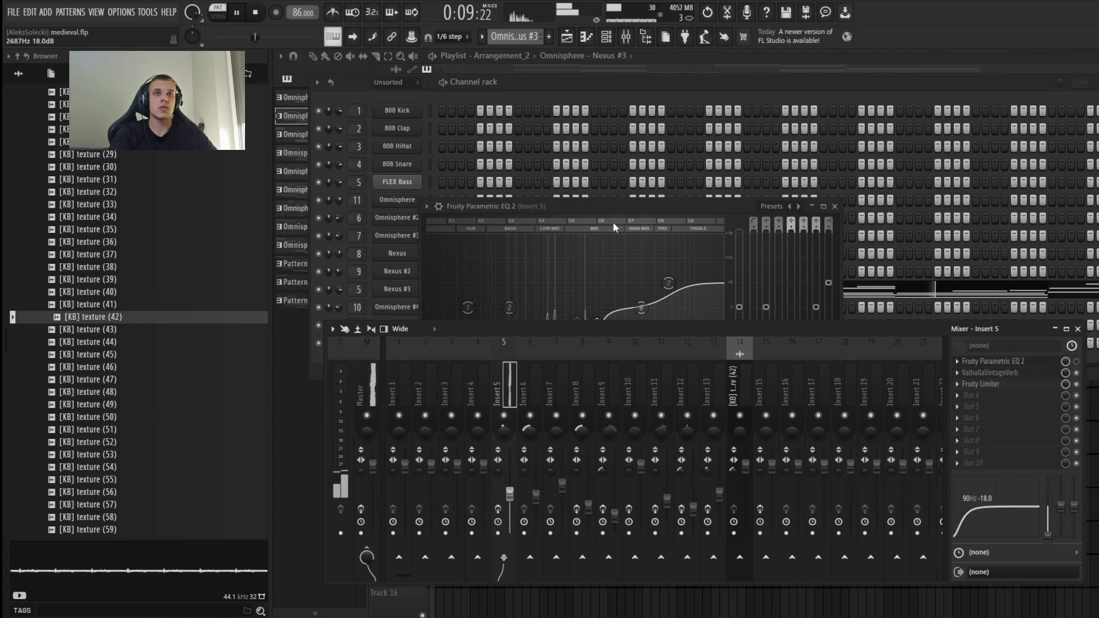
left_click(613, 221)
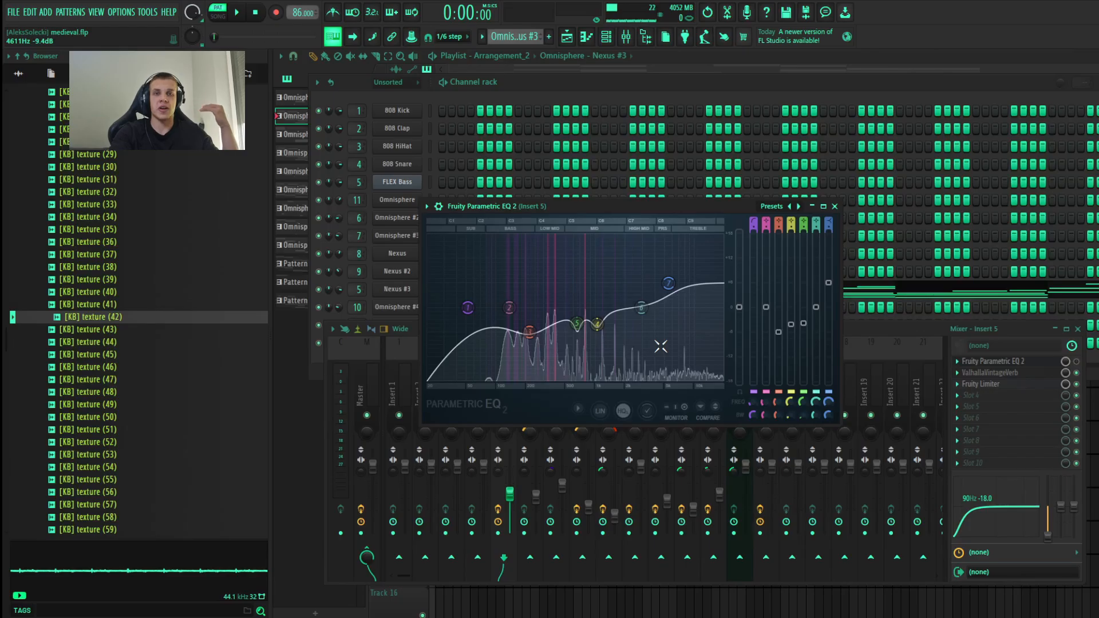
left_click_drag(807, 339, 791, 336)
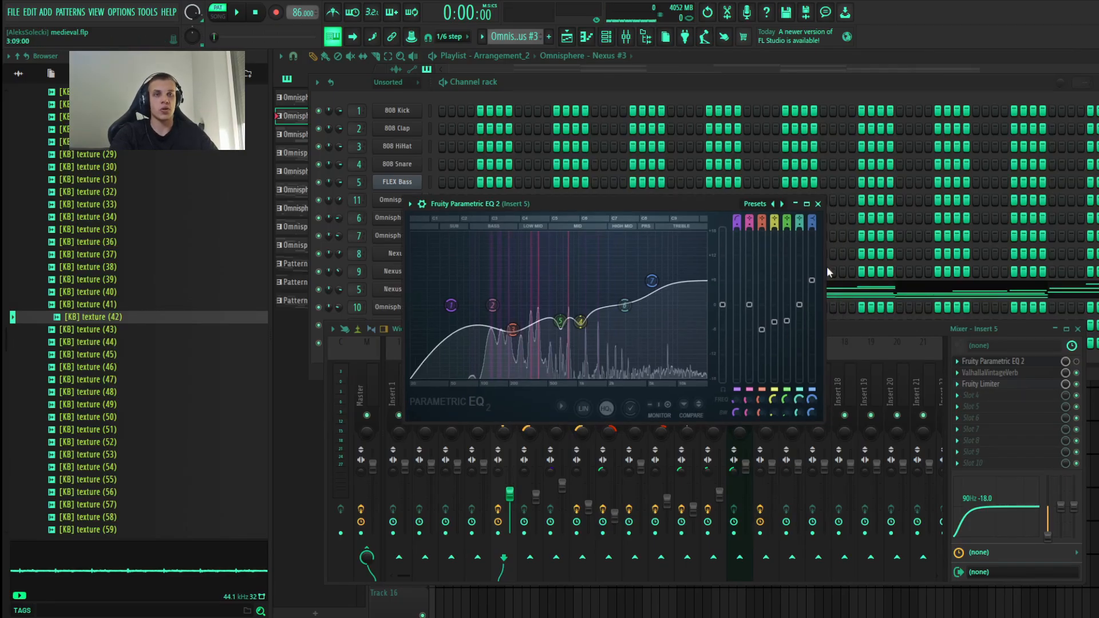
Step: Re-enable the Fruity Parametric EQ 2 on mixer insert 5 to hear the equalized pattern, and close the equalizer
left_click(1077, 363)
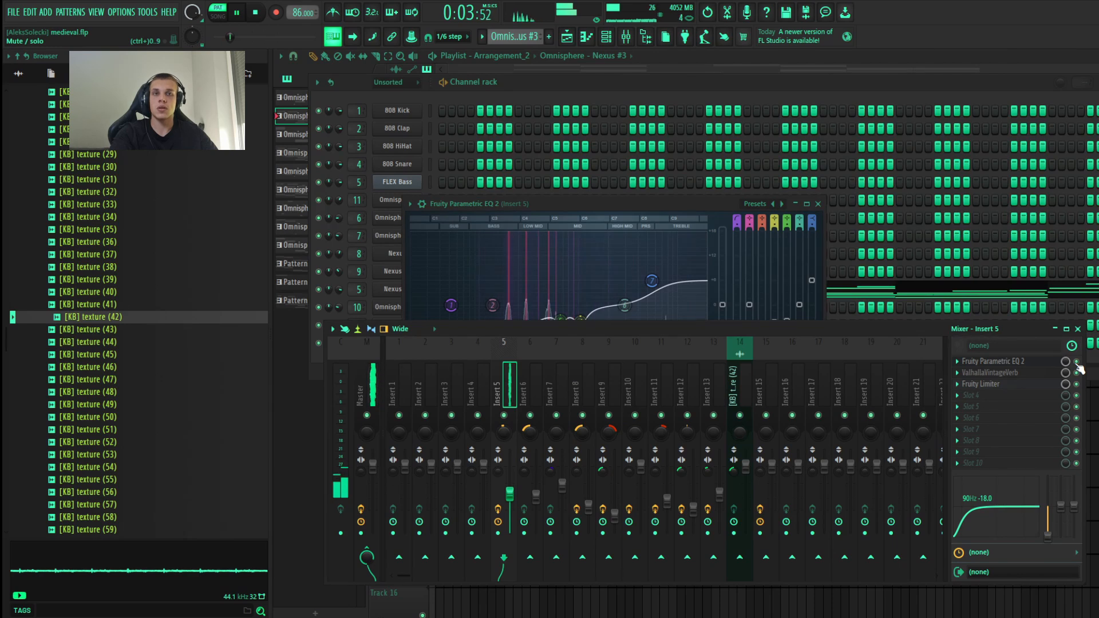
left_click(623, 200)
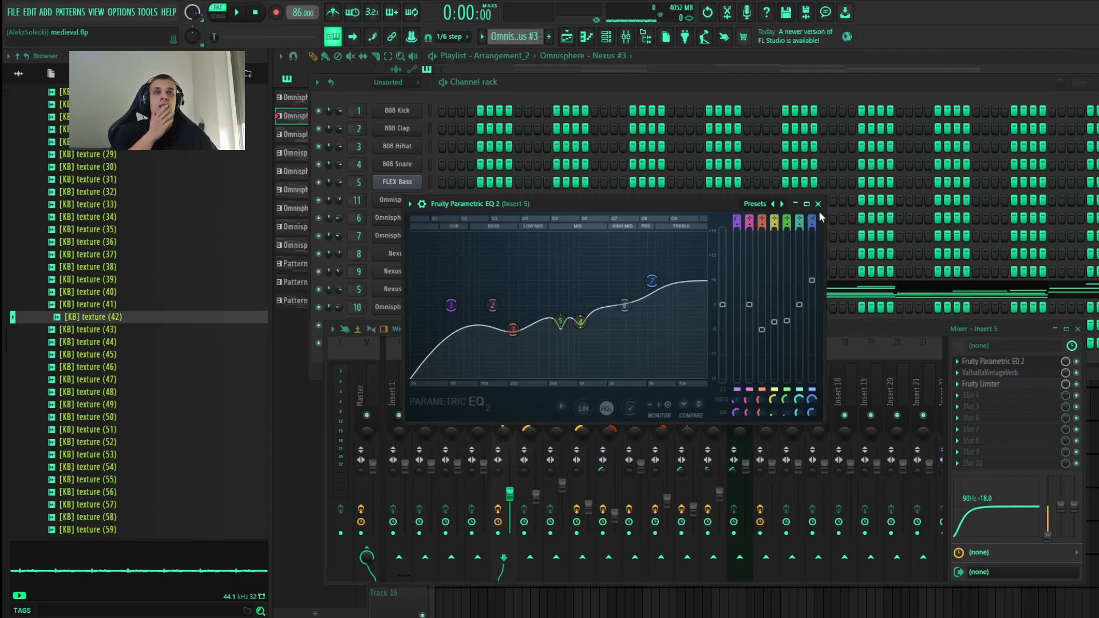
left_click(820, 210)
Step: Open ValhallaVintageVerb on mixer insert 5, try Mix at 100% and Decay at 70 s, and lower both again
left_click(1008, 375)
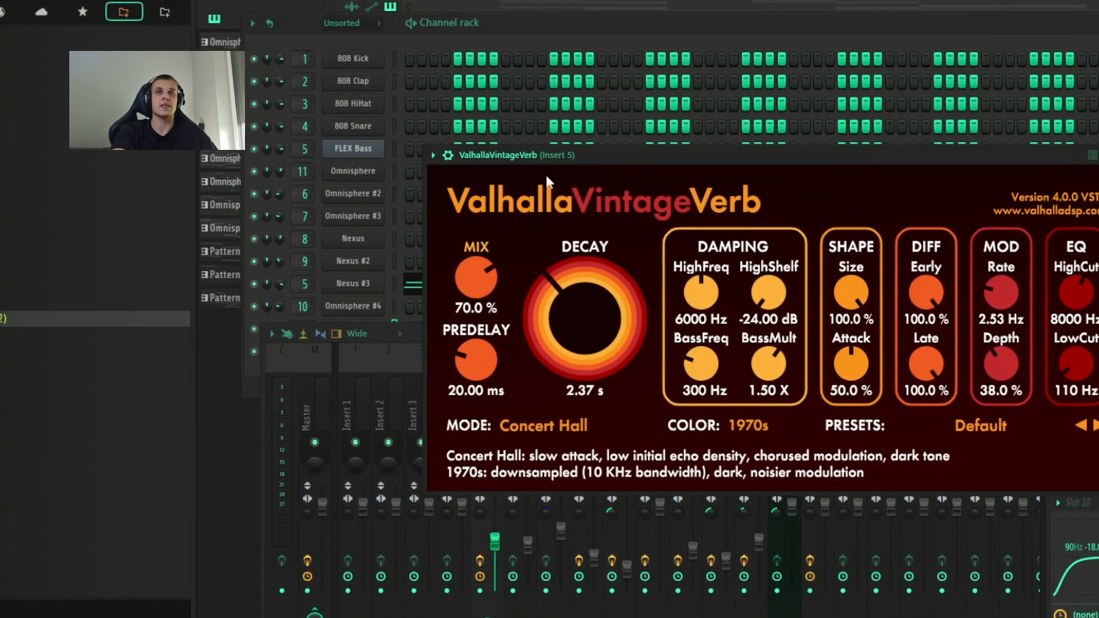
left_click_drag(473, 279, 469, 219)
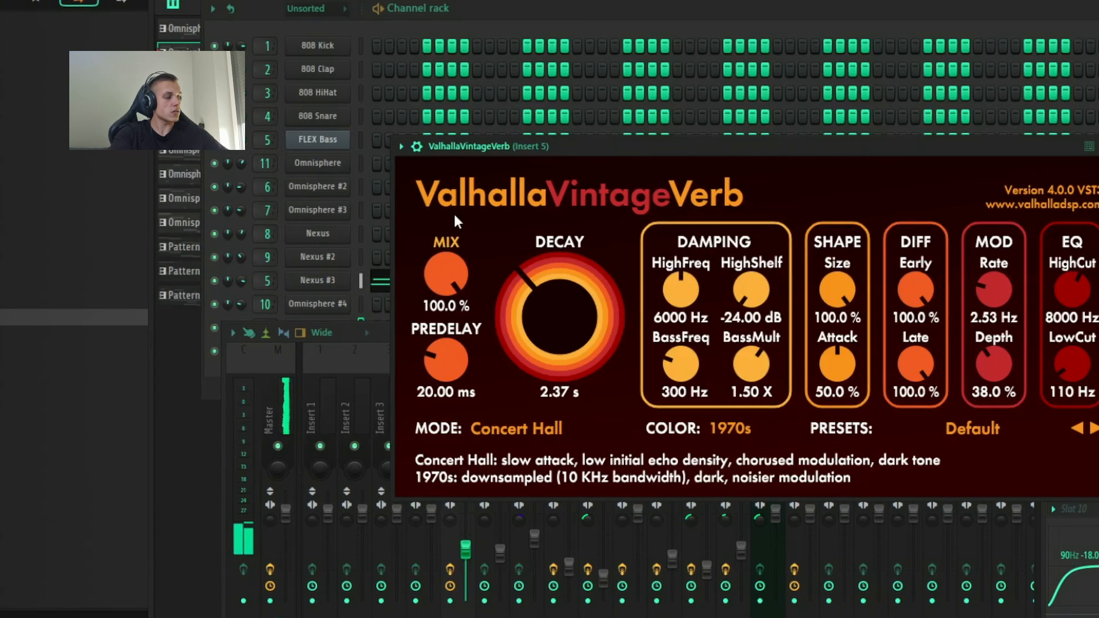
left_click_drag(535, 298, 573, 159)
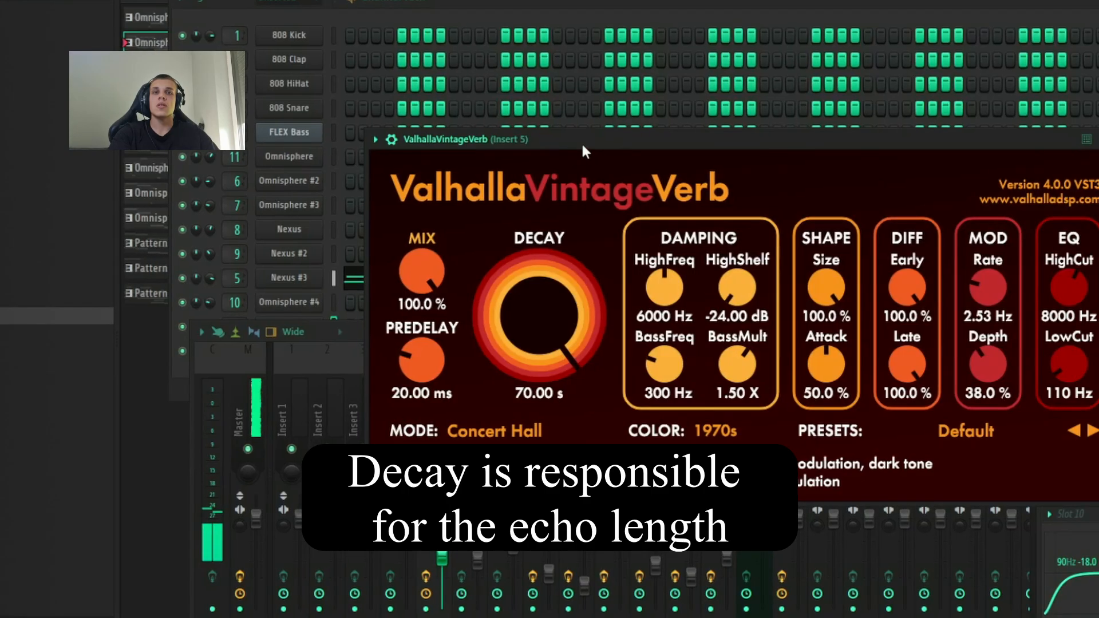
left_click_drag(547, 267, 460, 395)
left_click_drag(397, 269, 385, 335)
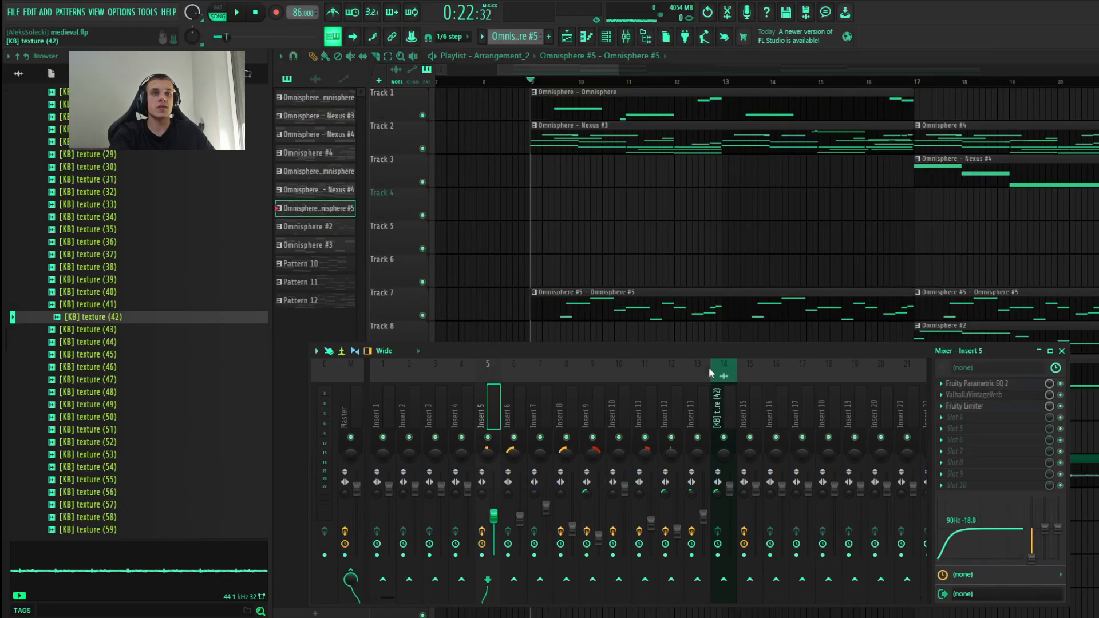
Step: Compare different levels of mixer insert 13 during playback and set its volume to 57% (-10.6 dB)
left_click(699, 372)
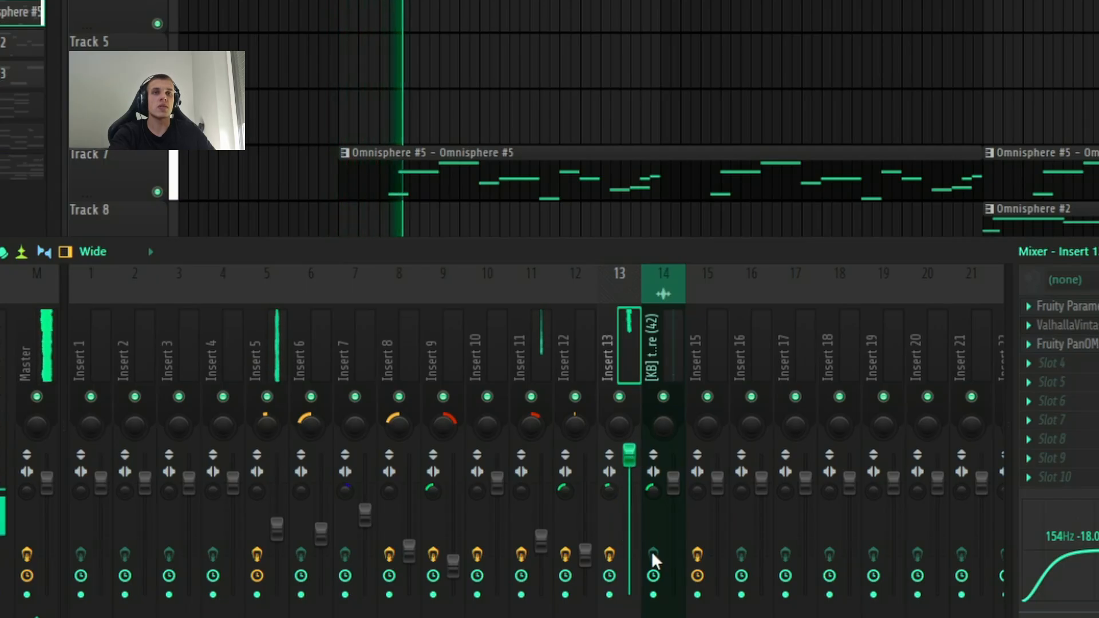
left_click_drag(636, 472, 638, 487)
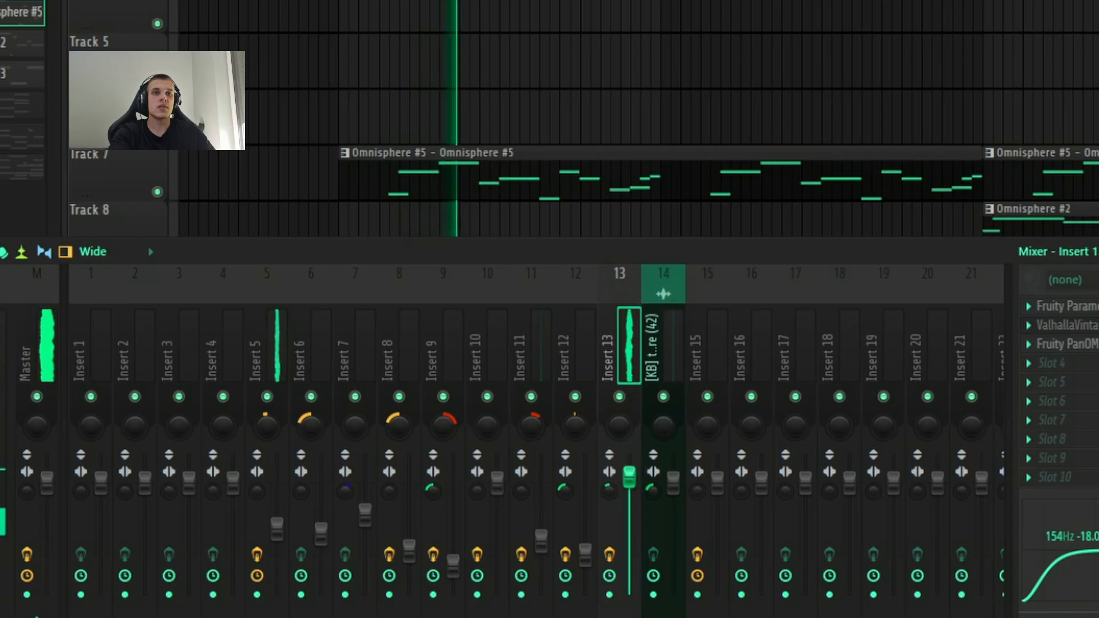
key("space")
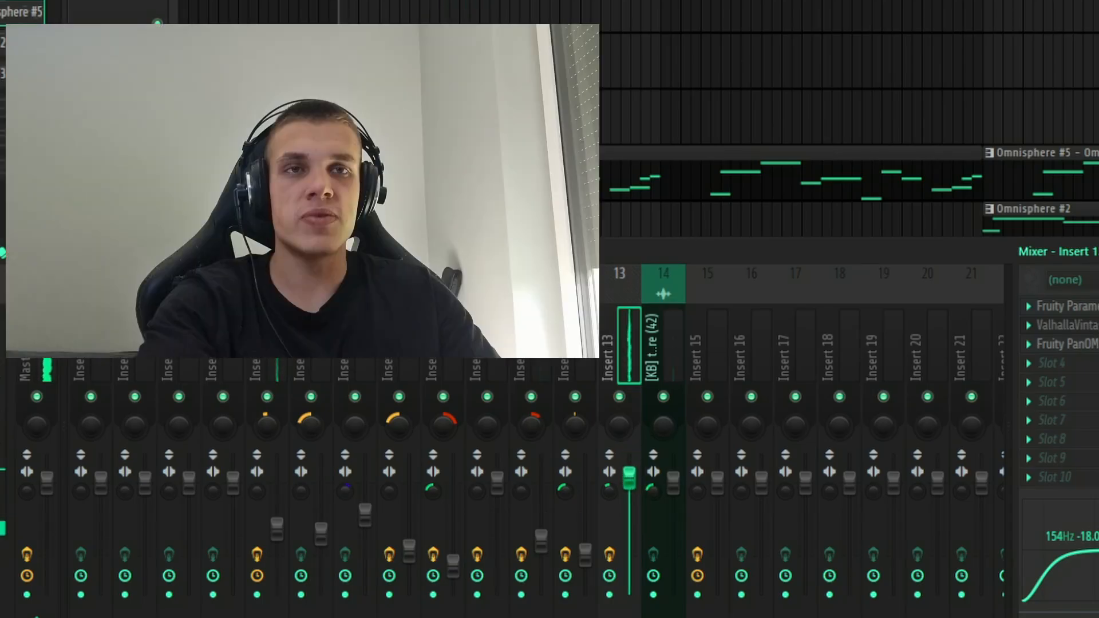
left_click_drag(630, 481, 630, 458)
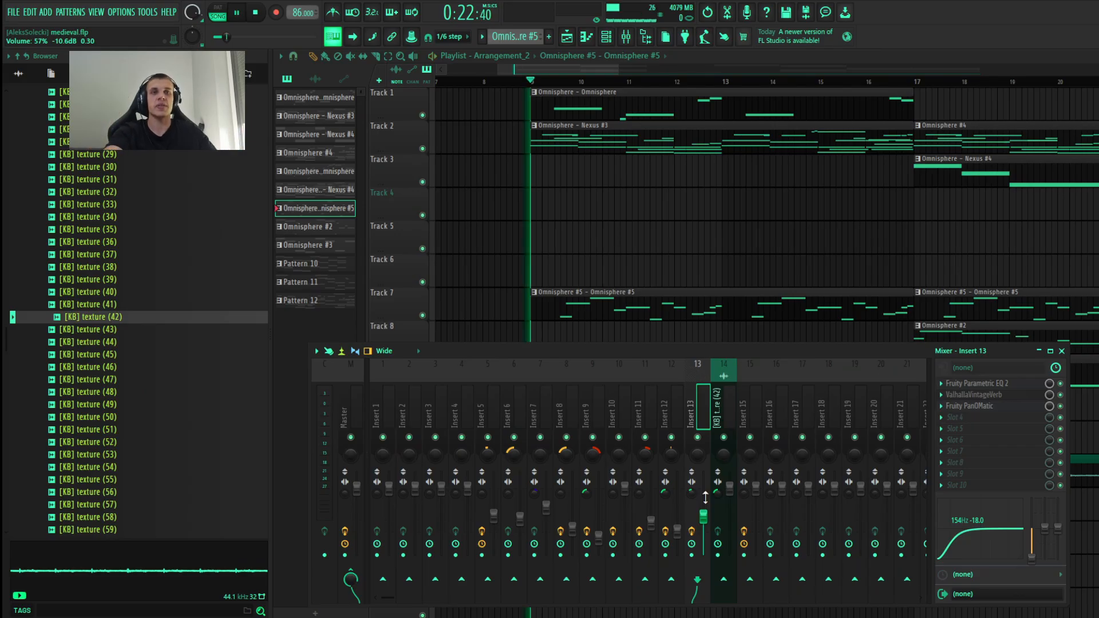
Step: Open the [KB] texture (42) audio clip's settings, listen to the texture during the arrangement's playback, and close the settings
scroll(640, 241, "down", 2)
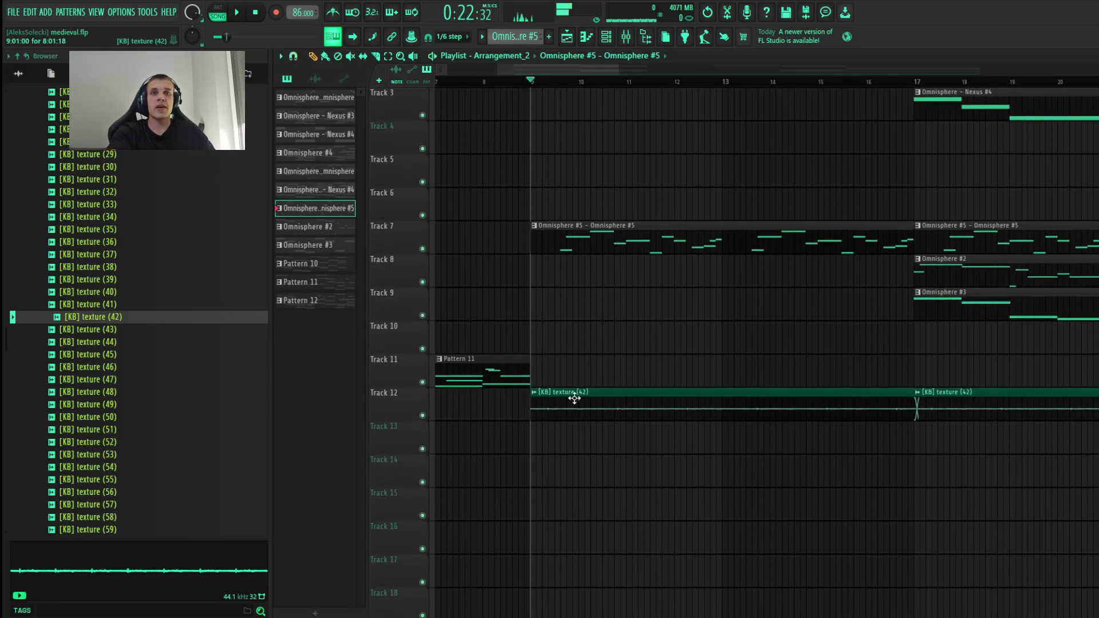
double_click(575, 395)
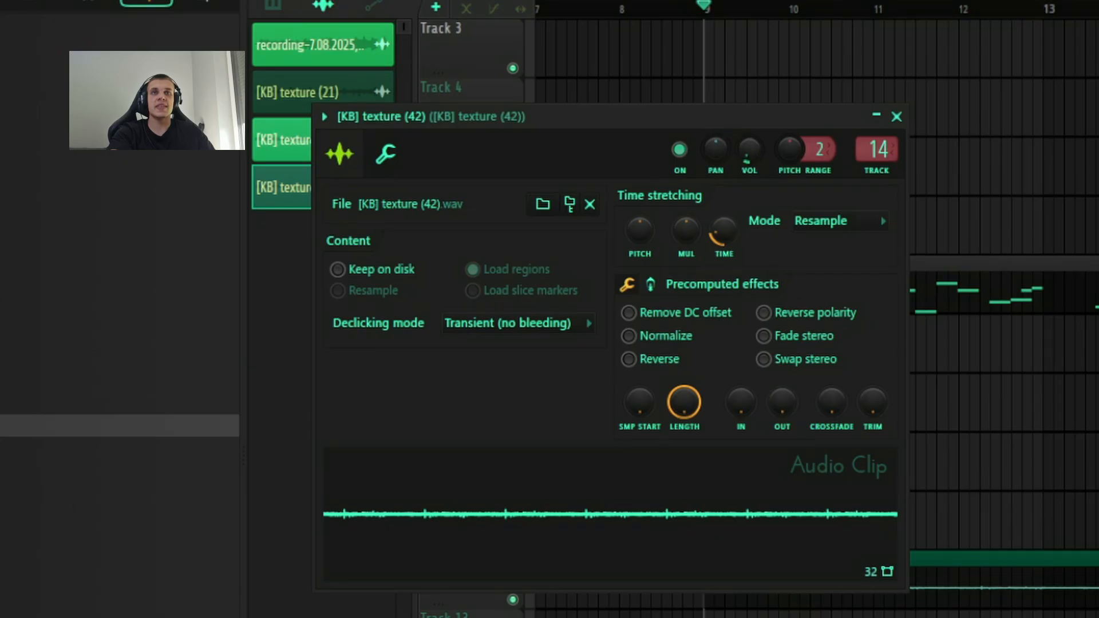
key("space")
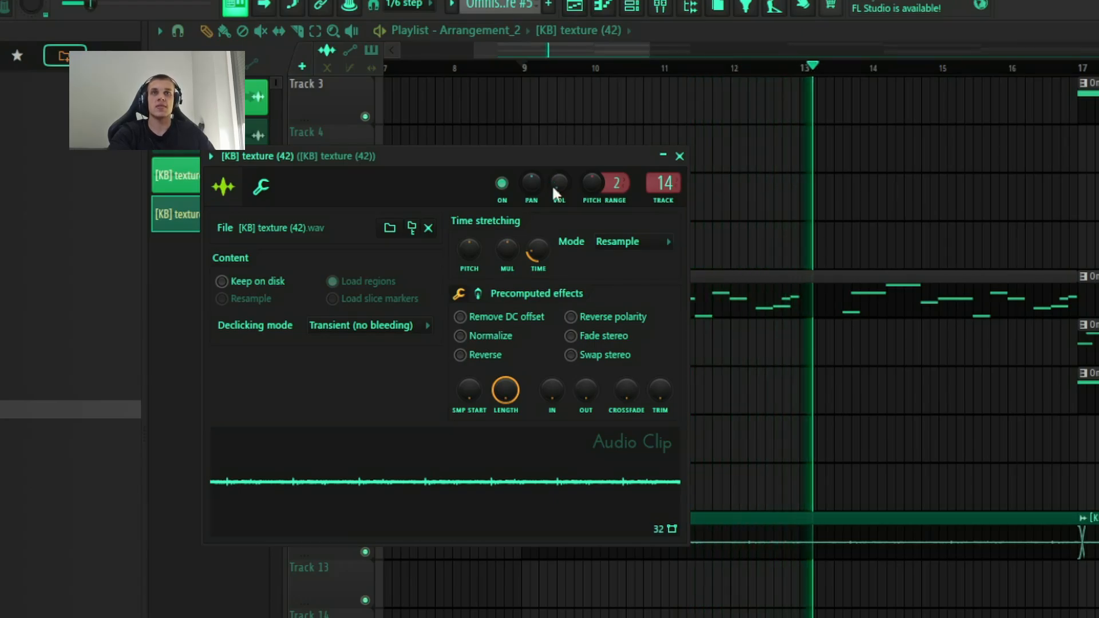
left_click(679, 155)
Step: Open the mixer and isolate inserts 8 and 9 while the Pattern 10 section plays to listen to their panning
scroll(675, 348, "down", 5)
scroll(964, 311, "up", 2)
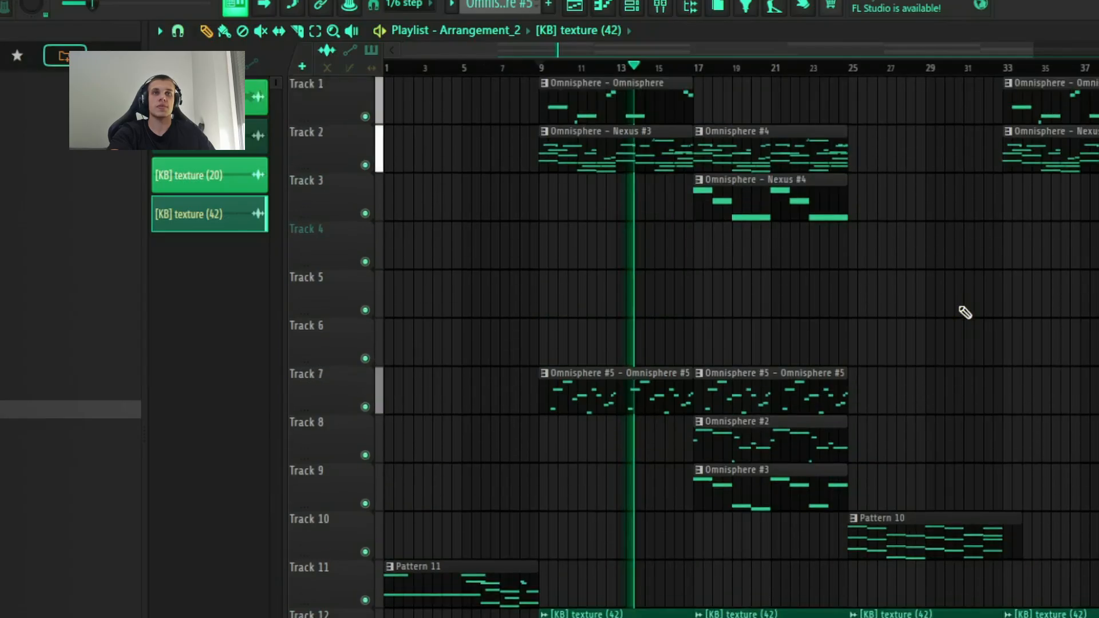
key("space")
left_click(660, 6)
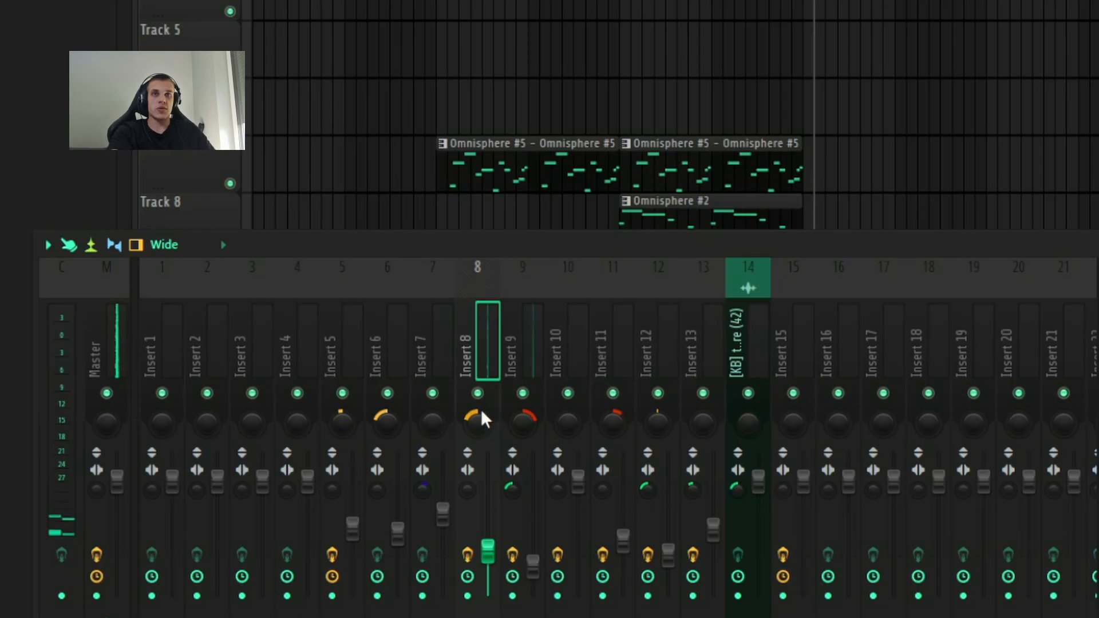
key("space")
right_click(478, 393)
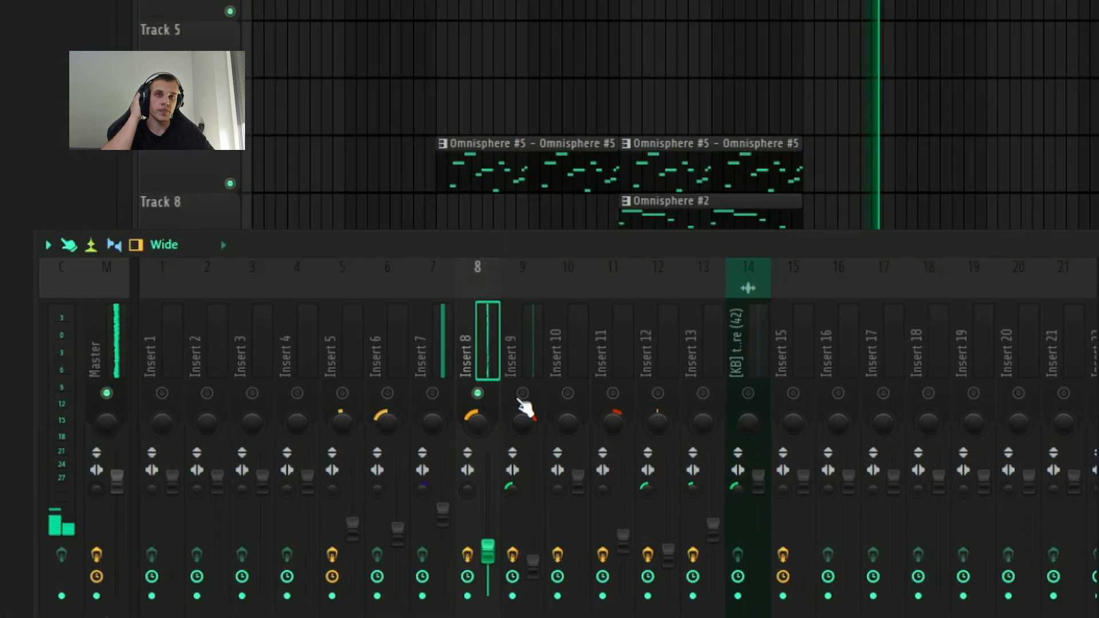
left_click(622, 239)
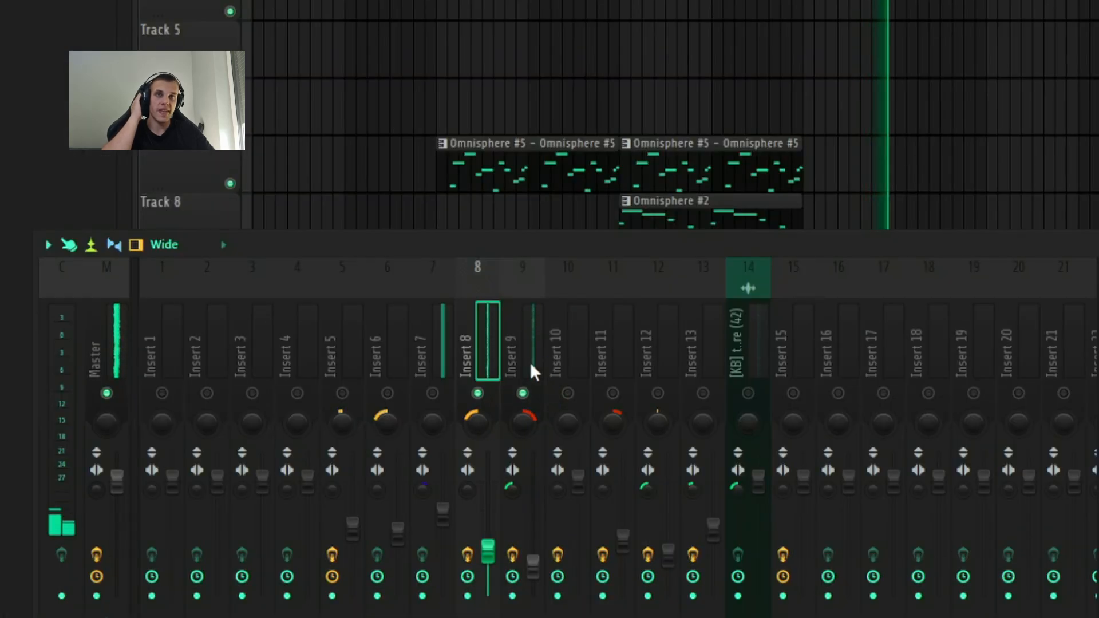